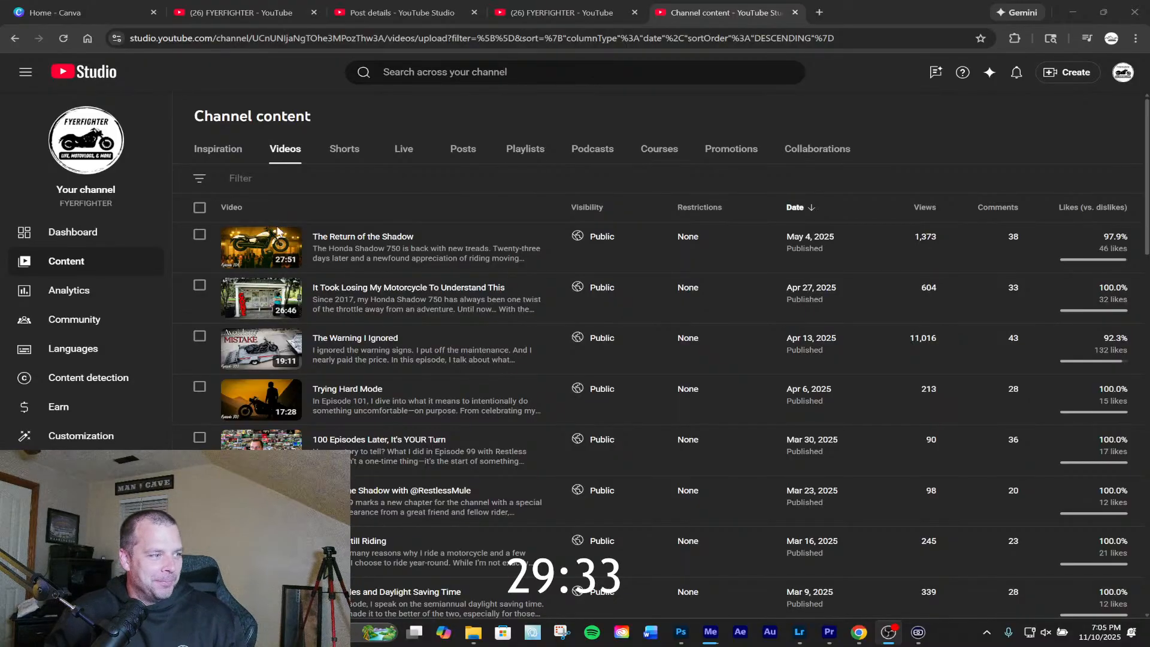
Find the October 20, 2024 video "What Do You Want To Know? Ask Away!!!" in the channel's uploads and open its details
{"action": "scroll", "coordinate": [402, 288], "scroll_direction": "down", "scroll_amount": 10}
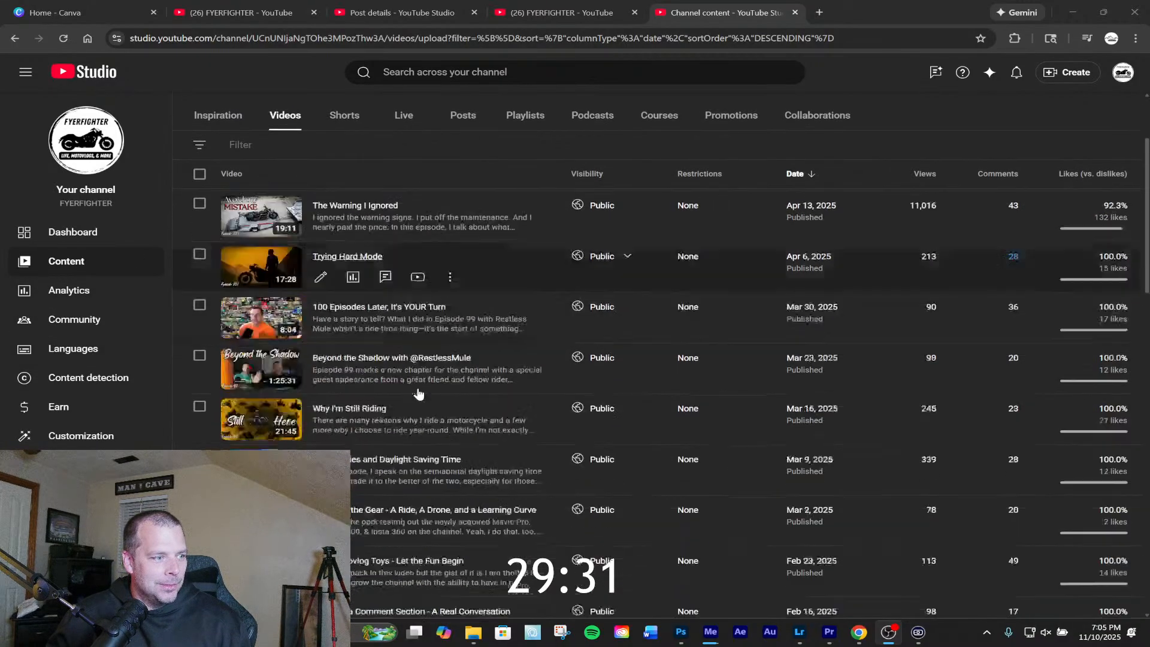
{"action": "scroll", "coordinate": [388, 391], "scroll_direction": "down", "scroll_amount": 7}
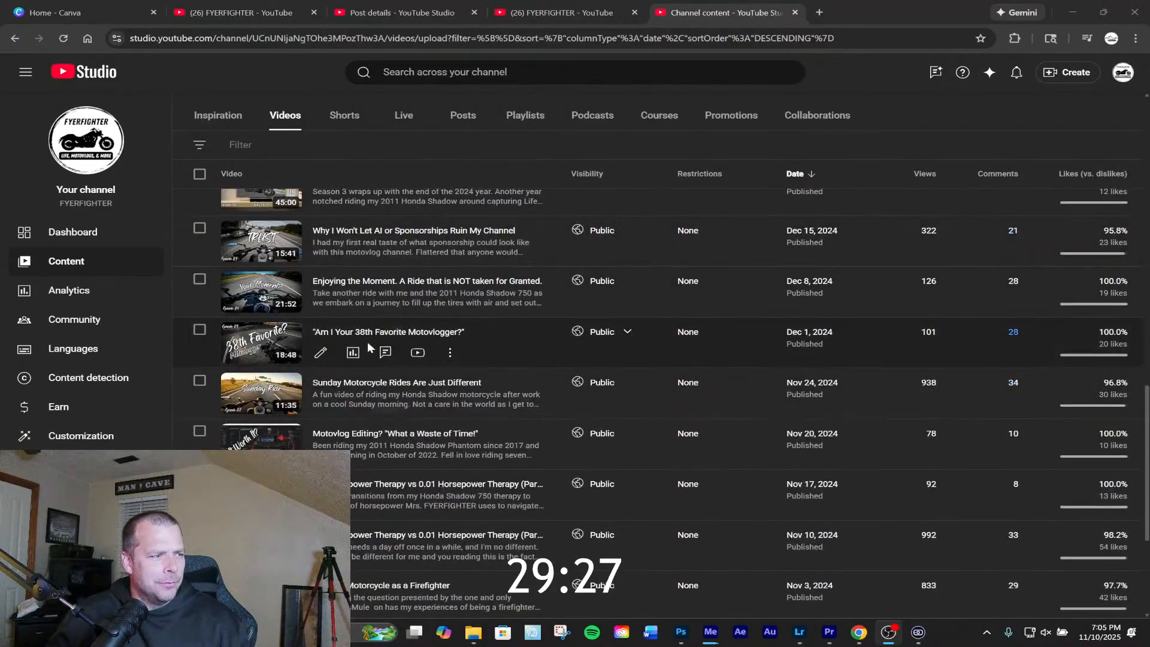
{"action": "scroll", "coordinate": [389, 411], "scroll_direction": "down", "scroll_amount": 5}
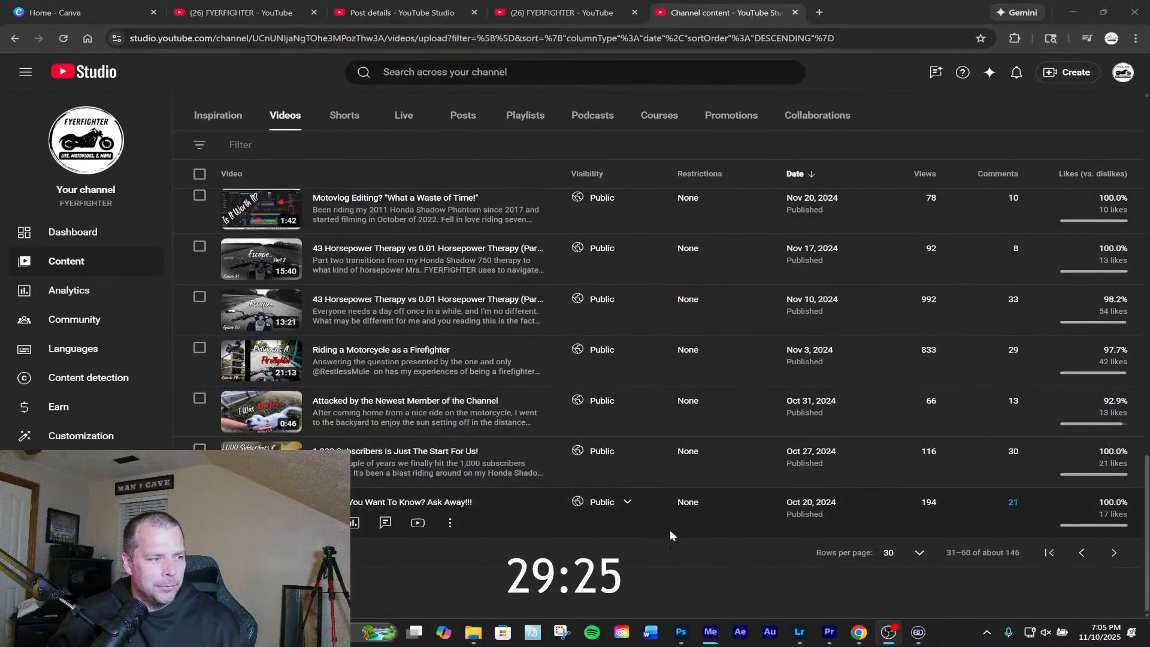
{"action": "left_click", "coordinate": [371, 518]}
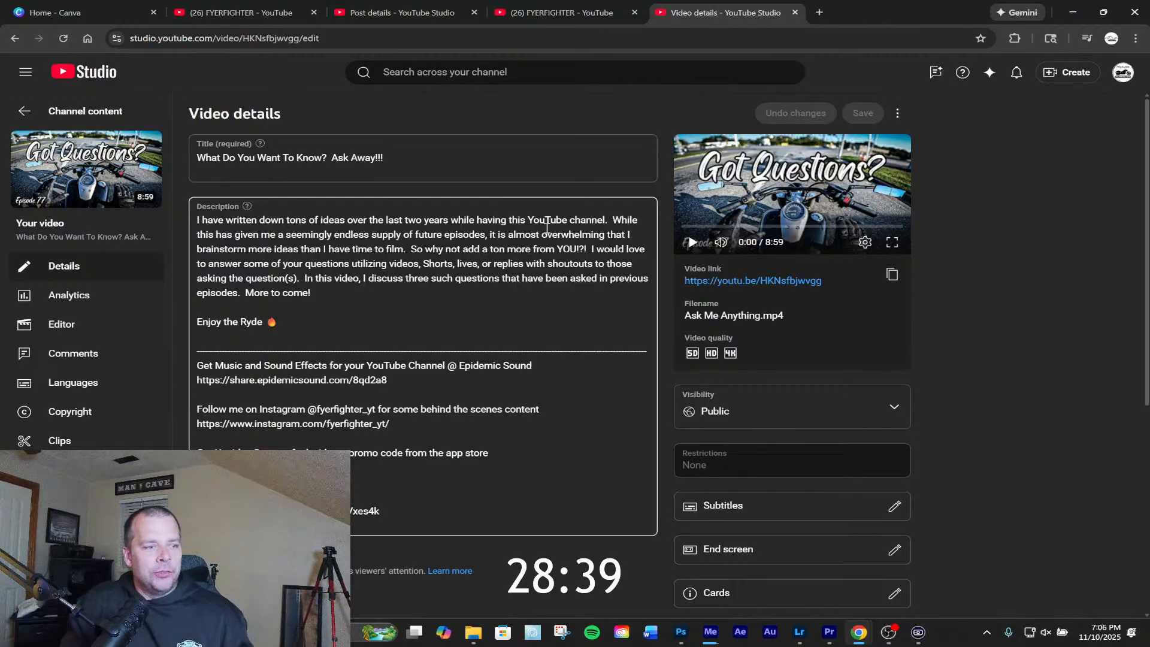
Read through the viewer comments and replies on the "What Do You Want To Know? Ask Away!!!" video
{"action": "left_click", "coordinate": [94, 353]}
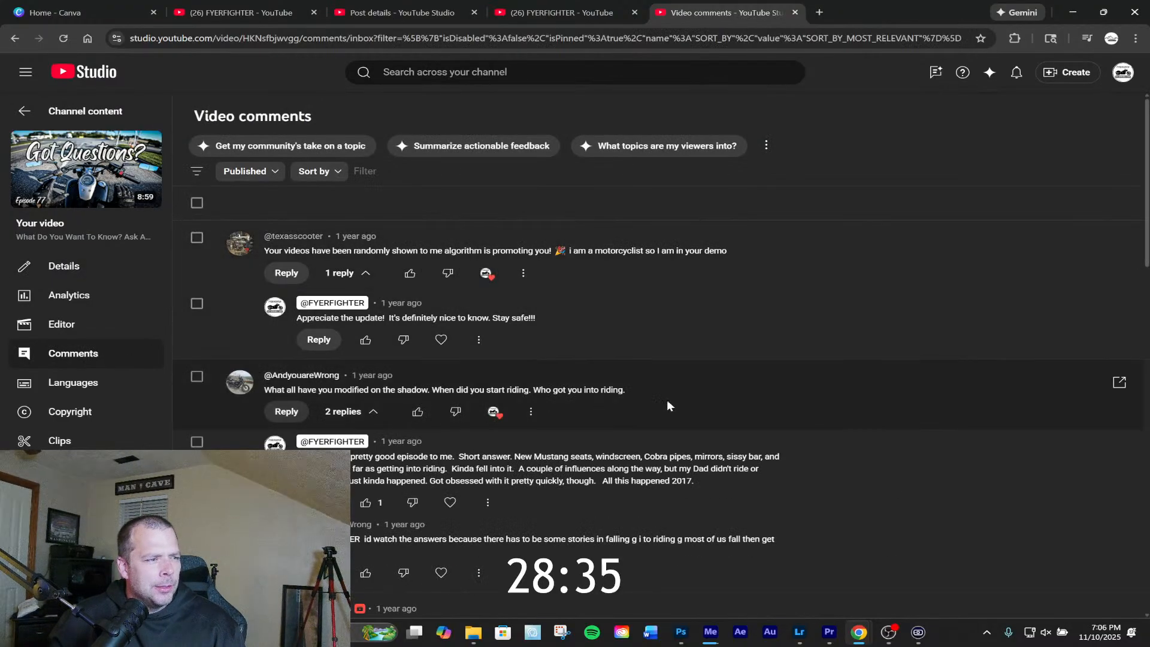
{"action": "scroll", "coordinate": [648, 417], "scroll_direction": "down", "scroll_amount": 6}
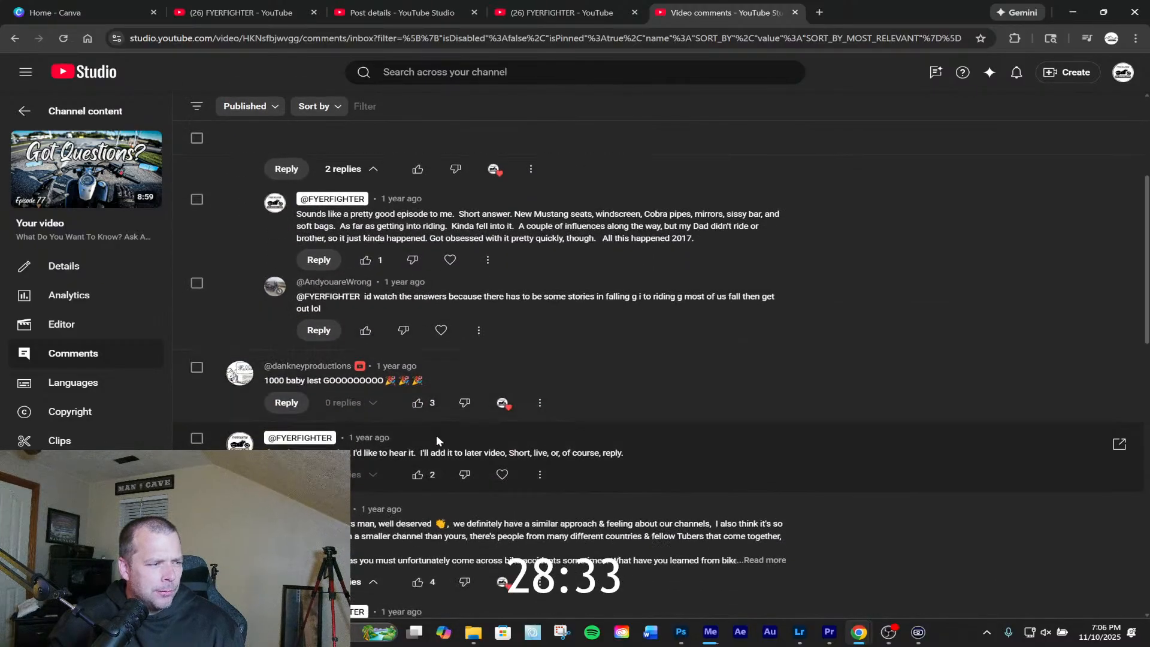
{"action": "scroll", "coordinate": [359, 449], "scroll_direction": "down", "scroll_amount": 2}
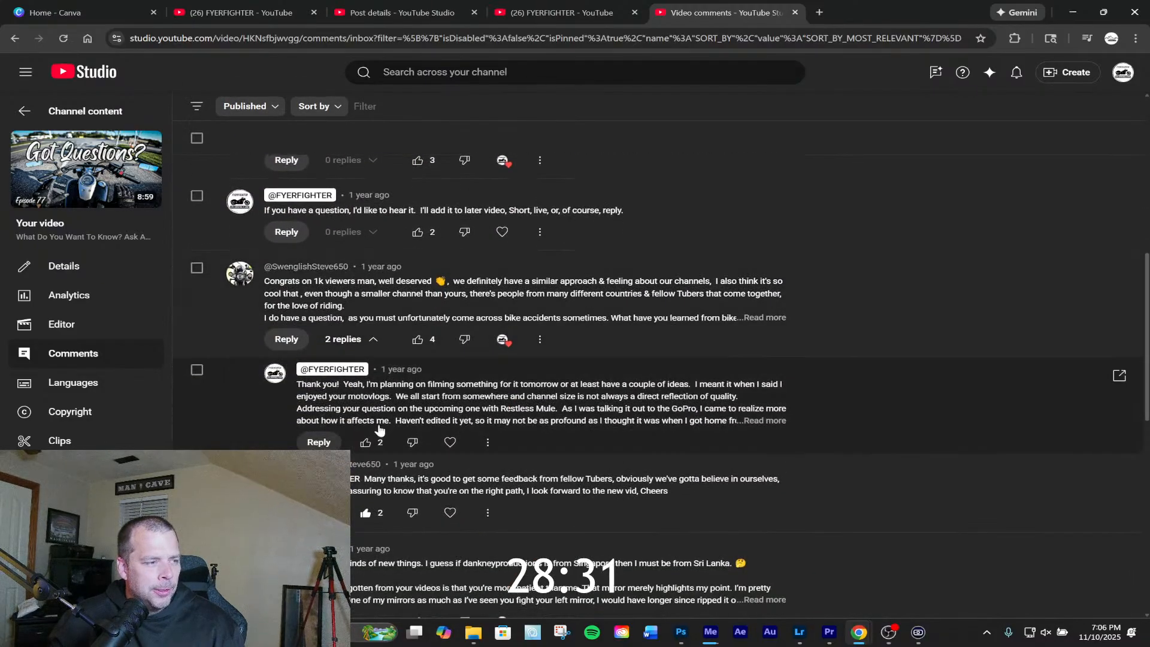
{"action": "scroll", "coordinate": [385, 474], "scroll_direction": "down", "scroll_amount": 2}
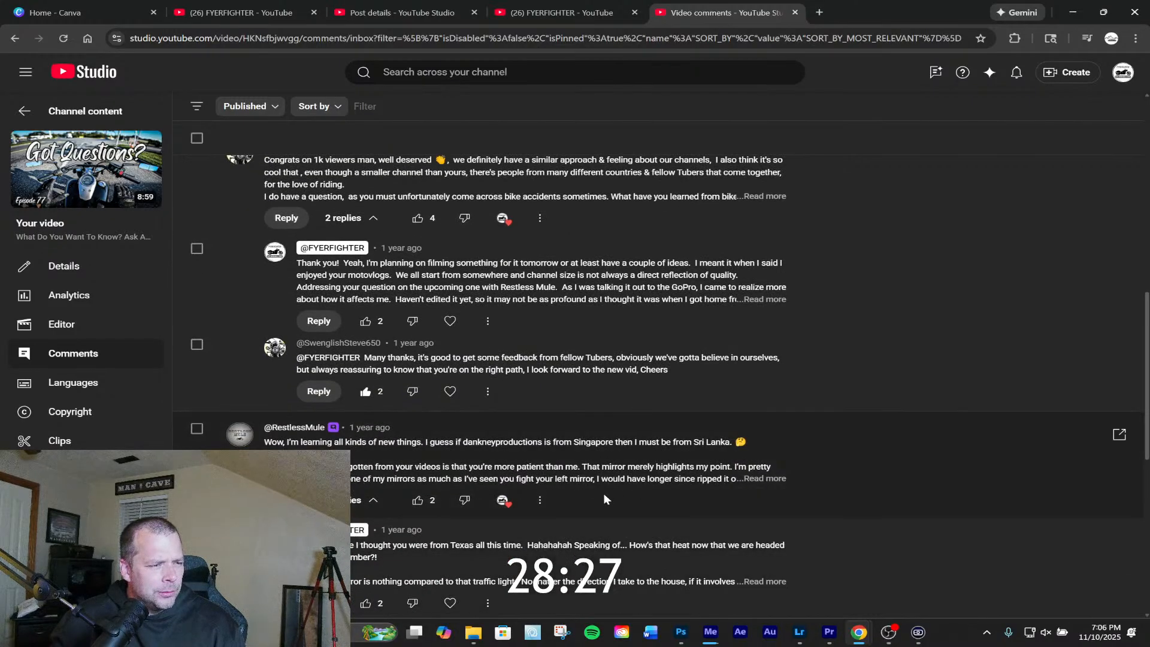
{"action": "scroll", "coordinate": [596, 494], "scroll_direction": "down", "scroll_amount": 1}
{"action": "scroll", "coordinate": [397, 506], "scroll_direction": "down", "scroll_amount": 2}
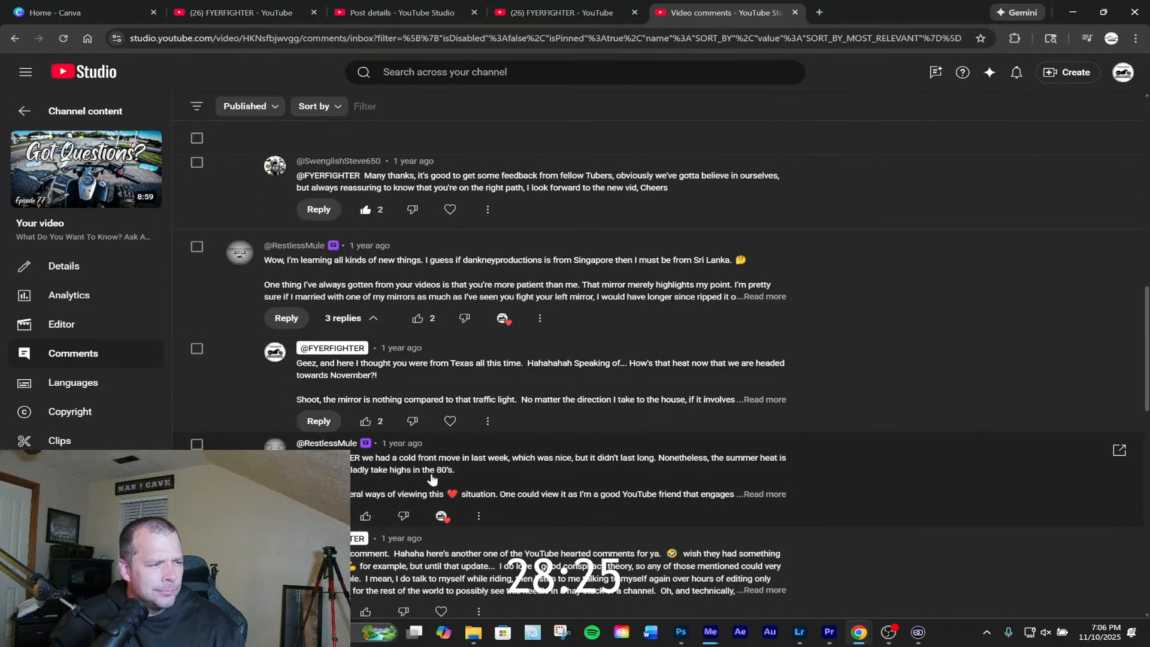
{"action": "scroll", "coordinate": [592, 473], "scroll_direction": "down", "scroll_amount": 4}
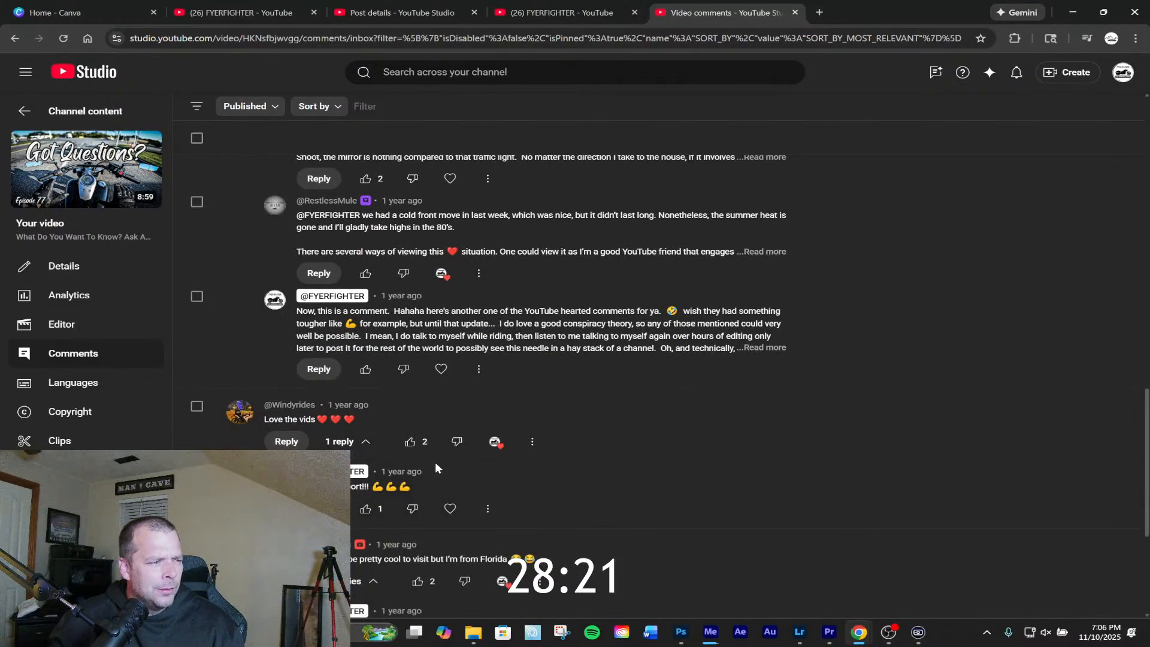
{"action": "scroll", "coordinate": [360, 547], "scroll_direction": "down", "scroll_amount": 4}
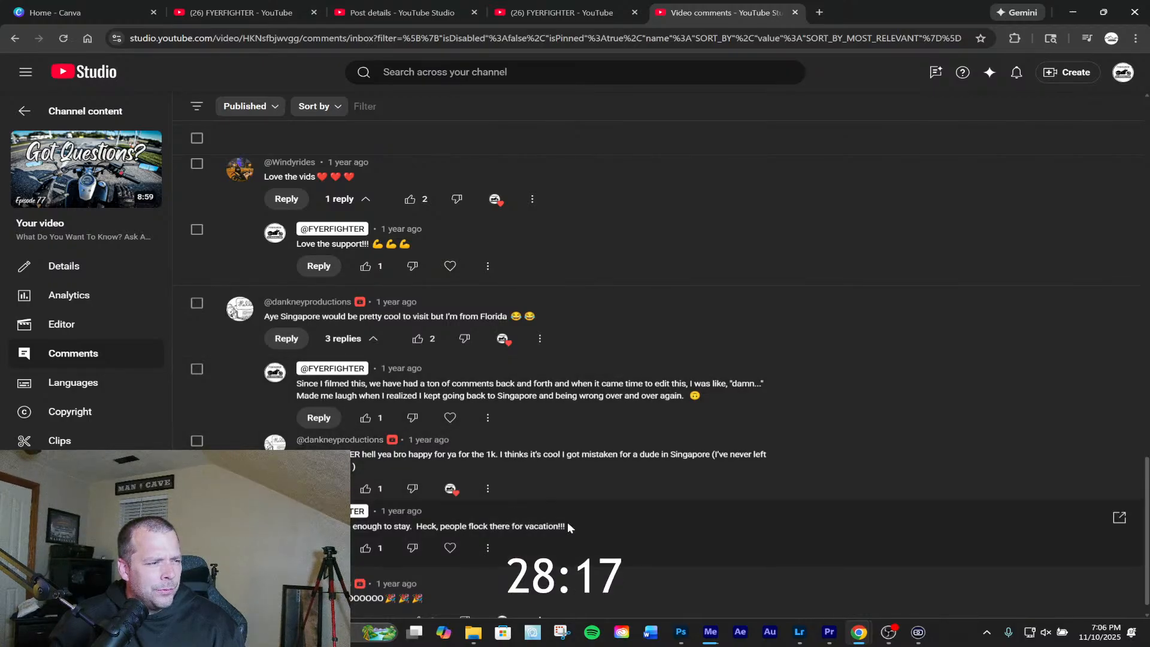
{"action": "scroll", "coordinate": [567, 522], "scroll_direction": "down", "scroll_amount": 1}
{"action": "scroll", "coordinate": [569, 543], "scroll_direction": "up", "scroll_amount": 5}
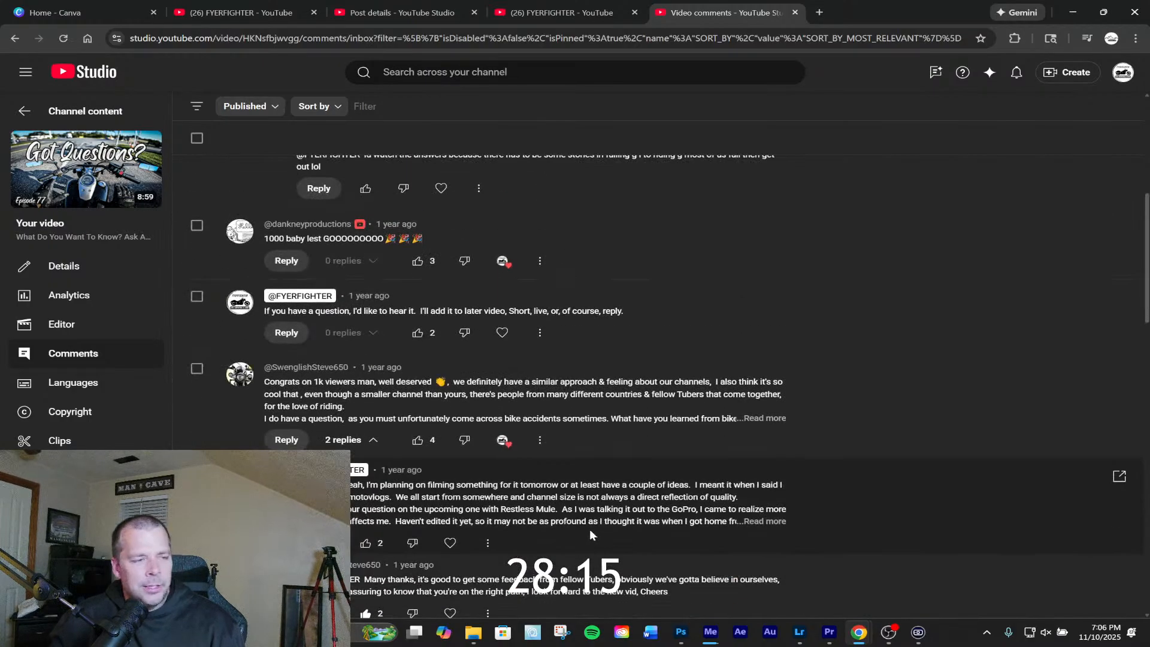
{"action": "scroll", "coordinate": [592, 526], "scroll_direction": "up", "scroll_amount": 1}
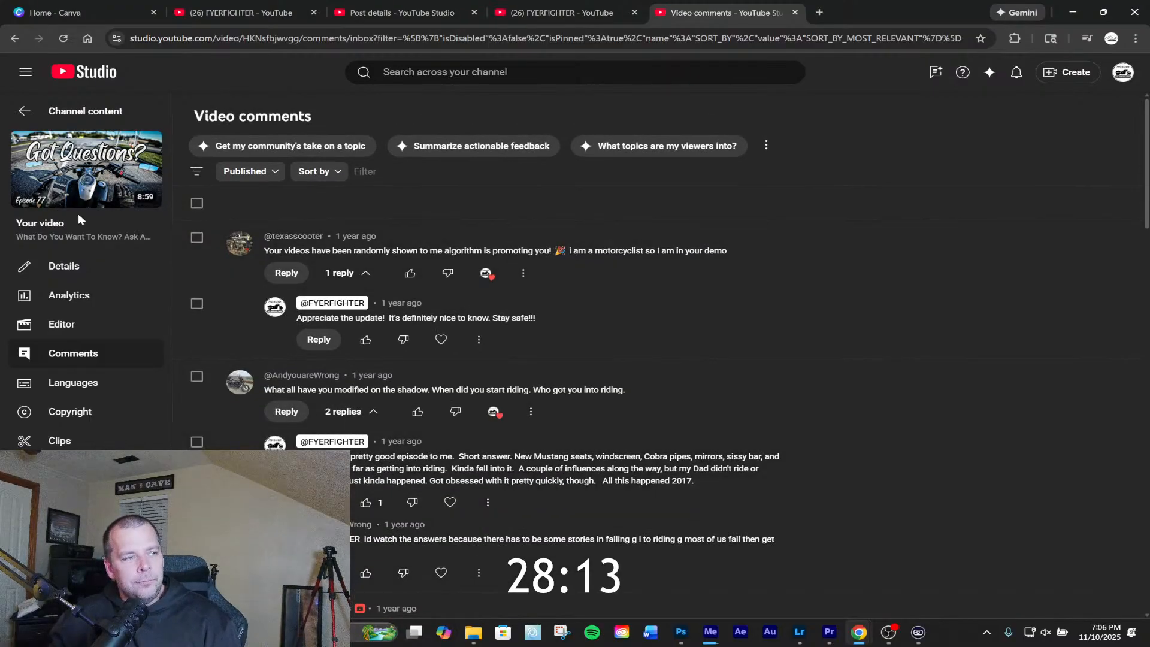
Return to the channel's video list and look over the uploads published between October 2024 and May 2025
{"action": "left_click", "coordinate": [15, 38]}
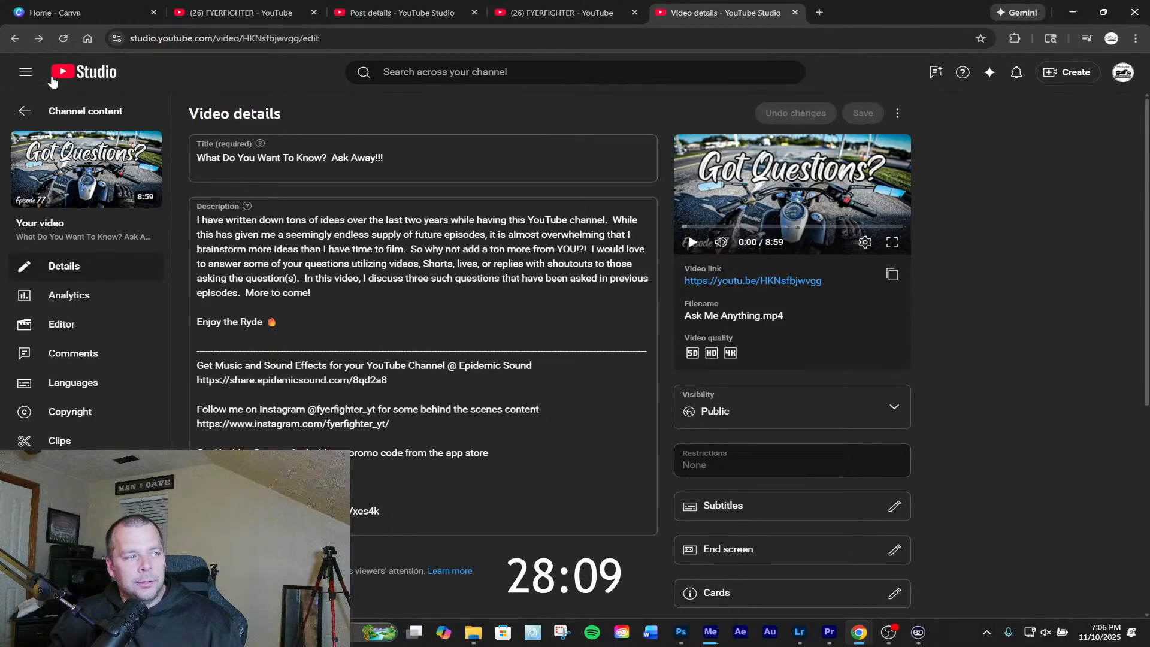
{"action": "left_click", "coordinate": [22, 113]}
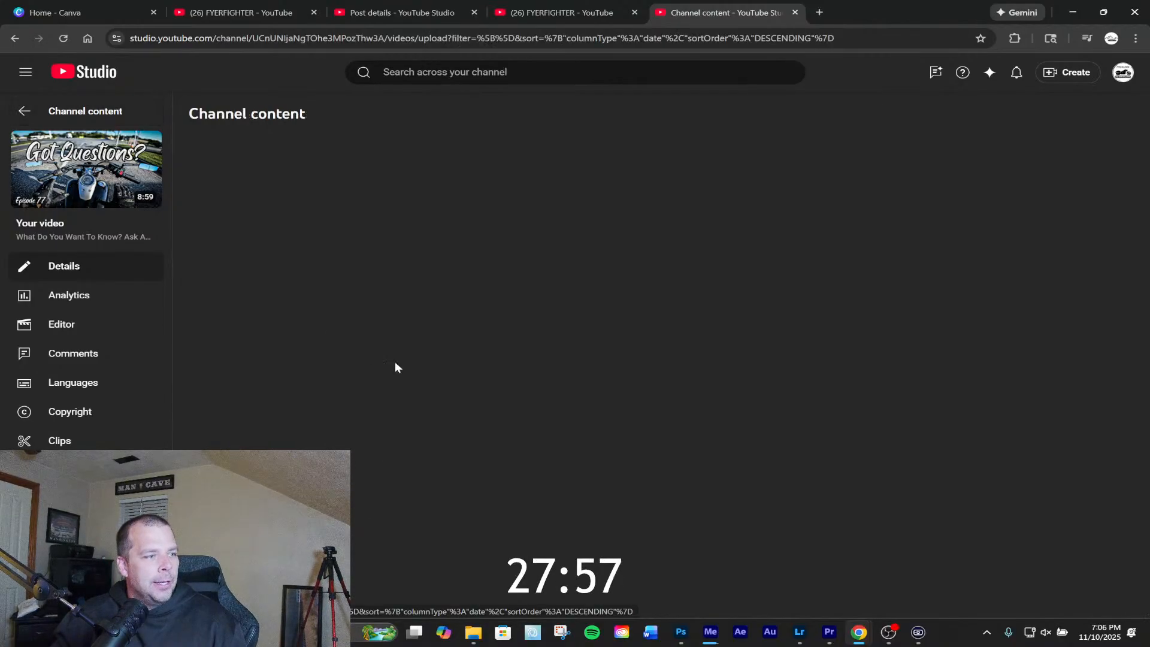
{"action": "scroll", "coordinate": [455, 522], "scroll_direction": "down", "scroll_amount": 8}
{"action": "scroll", "coordinate": [461, 514], "scroll_direction": "up", "scroll_amount": 1}
{"action": "scroll", "coordinate": [461, 512], "scroll_direction": "up", "scroll_amount": 8}
{"action": "scroll", "coordinate": [462, 512], "scroll_direction": "down", "scroll_amount": 16}
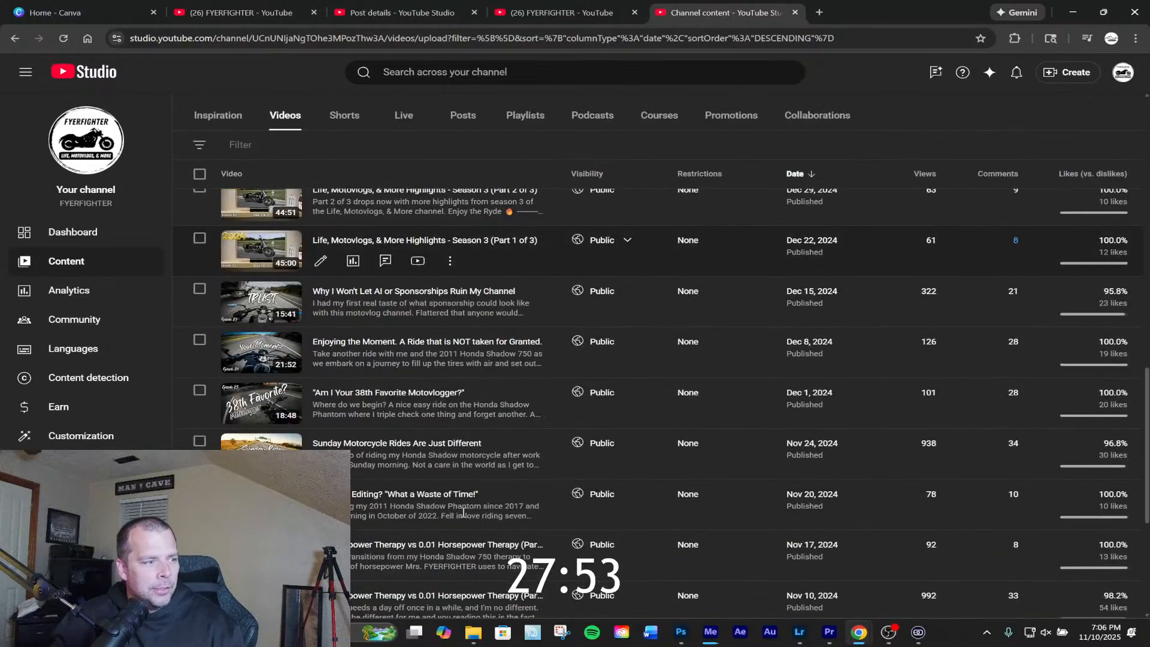
{"action": "scroll", "coordinate": [491, 503], "scroll_direction": "down", "scroll_amount": 3}
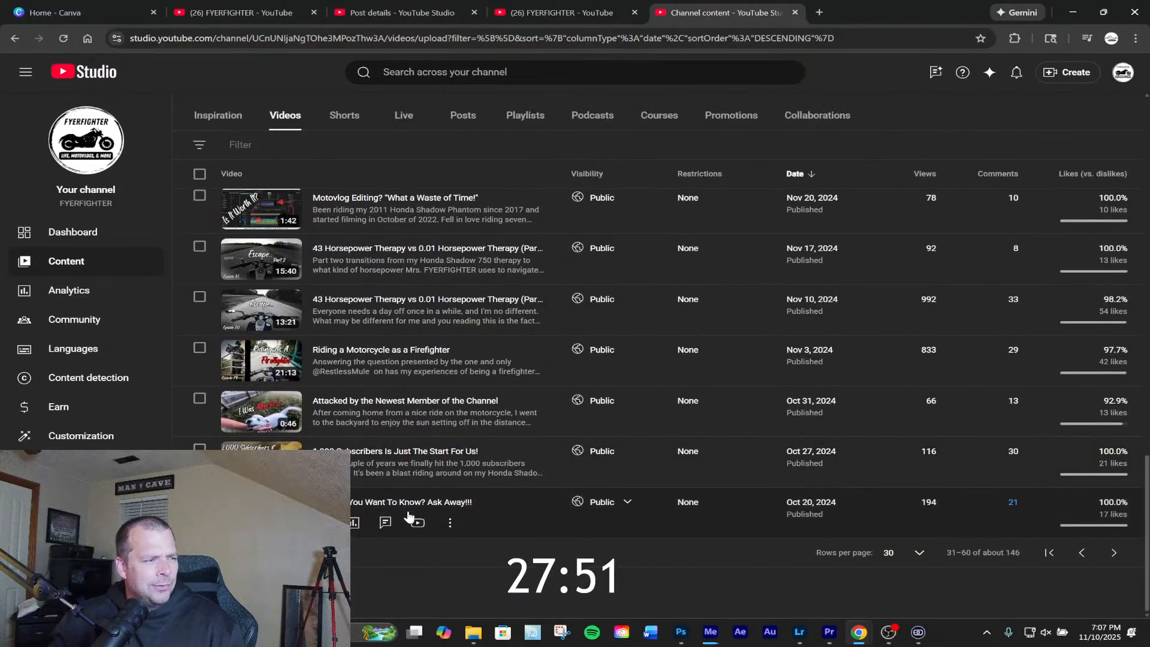
{"action": "scroll", "coordinate": [409, 515], "scroll_direction": "up", "scroll_amount": 3}
{"action": "scroll", "coordinate": [409, 515], "scroll_direction": "up", "scroll_amount": 10}
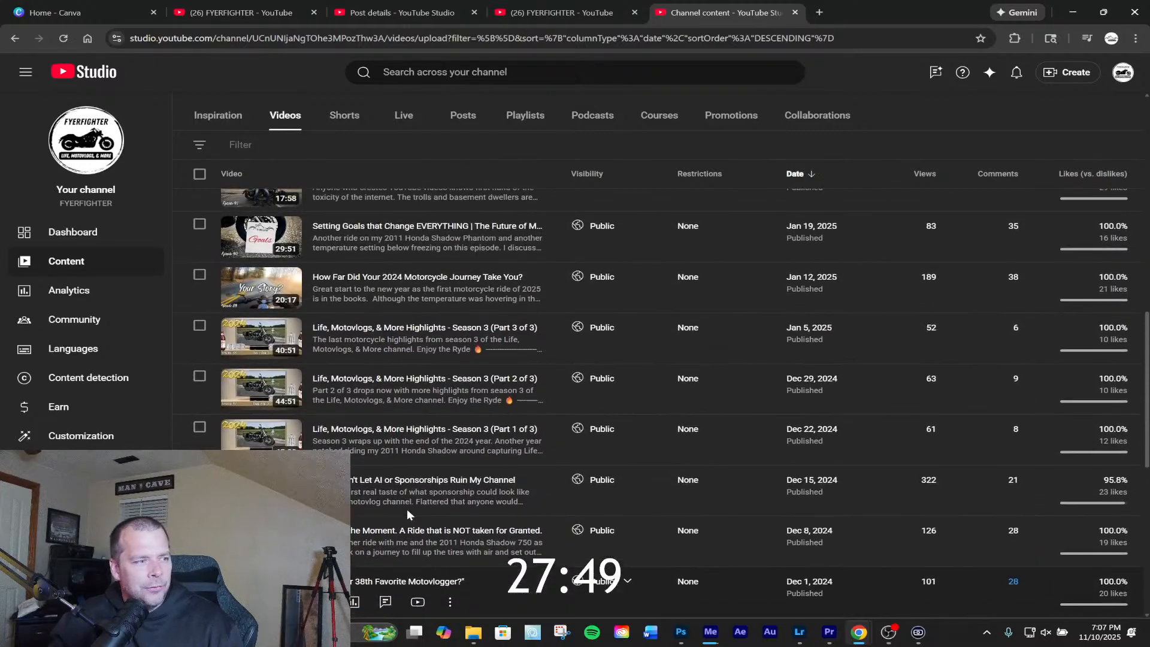
{"action": "scroll", "coordinate": [407, 513], "scroll_direction": "up", "scroll_amount": 5}
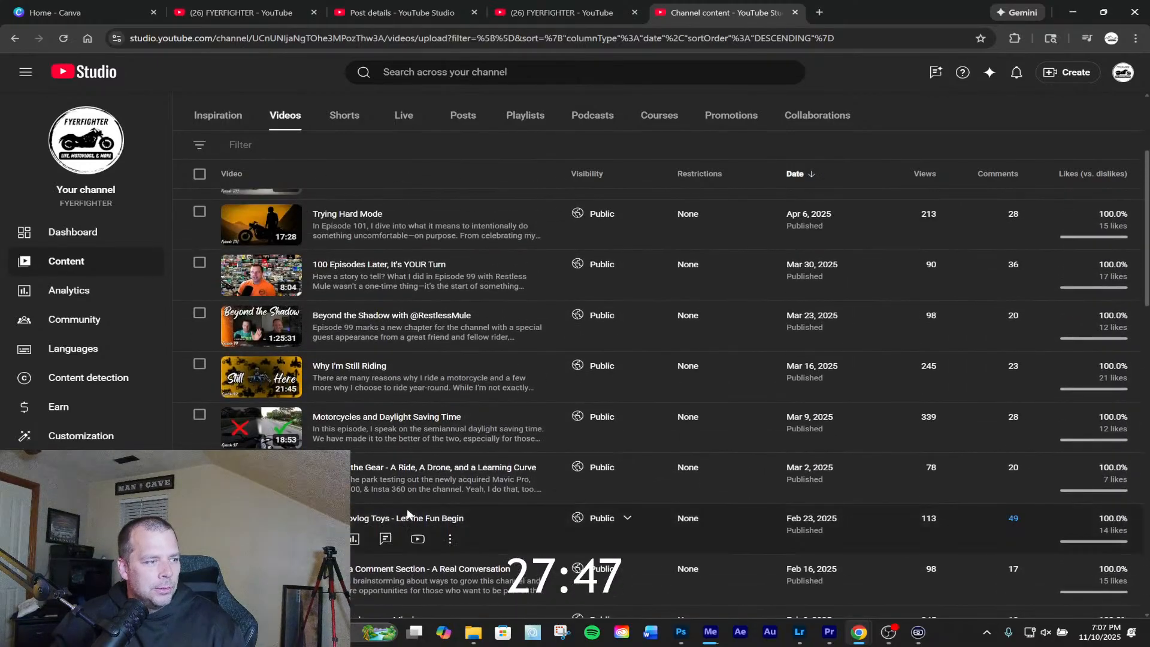
{"action": "scroll", "coordinate": [407, 513], "scroll_direction": "down", "scroll_amount": 2}
{"action": "scroll", "coordinate": [407, 510], "scroll_direction": "up", "scroll_amount": 6}
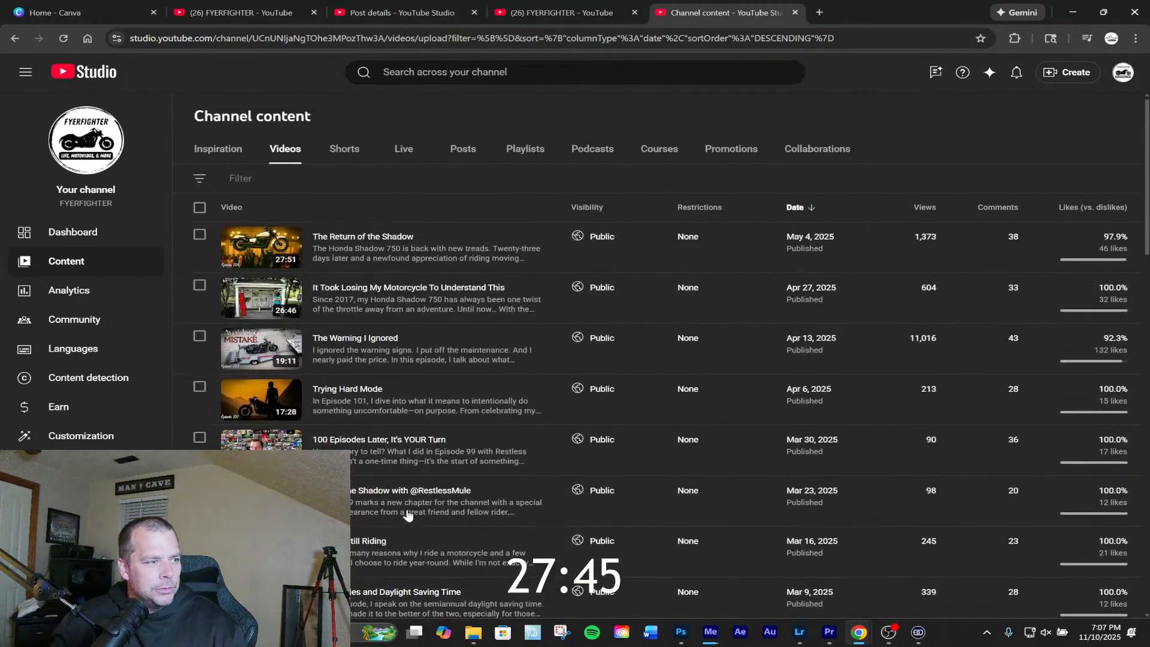
Open the details of the November 3, 2024 video "Riding a Motorcycle as a Firefighter"
{"action": "scroll", "coordinate": [407, 513], "scroll_direction": "down", "scroll_amount": 12}
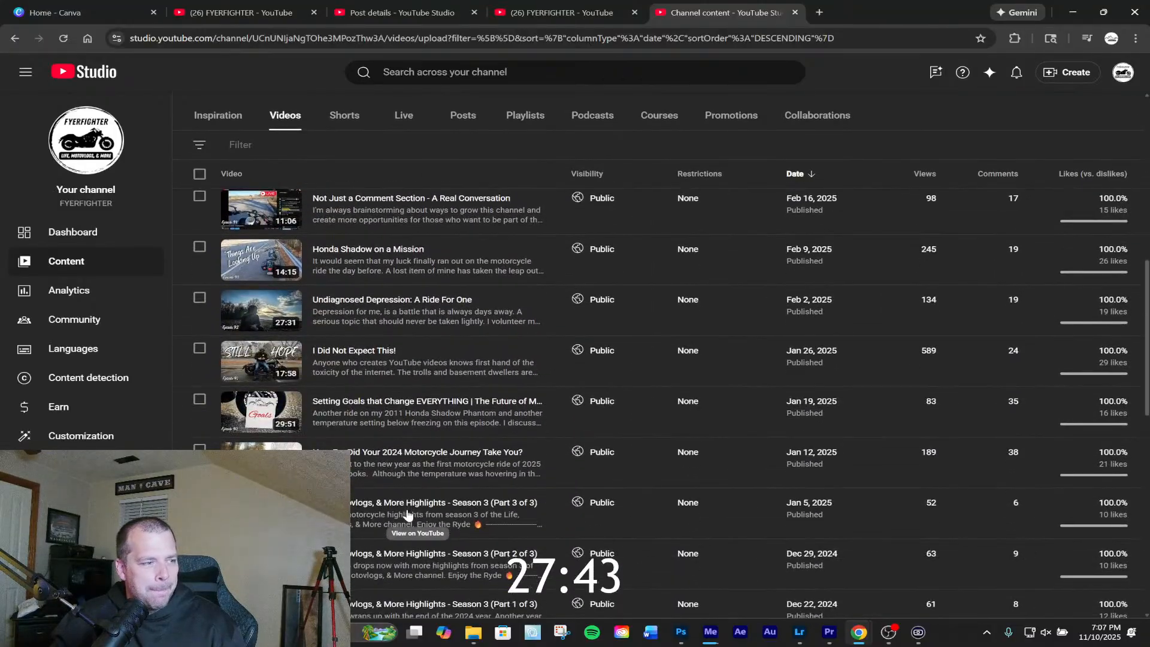
{"action": "scroll", "coordinate": [408, 513], "scroll_direction": "down", "scroll_amount": 5}
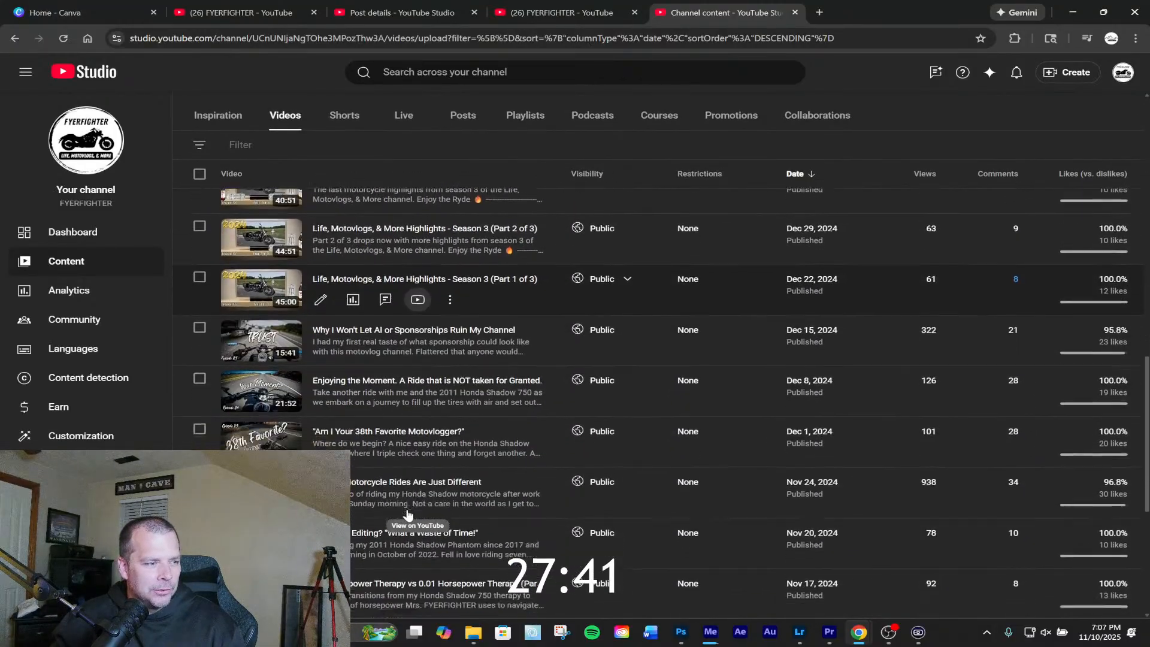
{"action": "scroll", "coordinate": [407, 513], "scroll_direction": "down", "scroll_amount": 3}
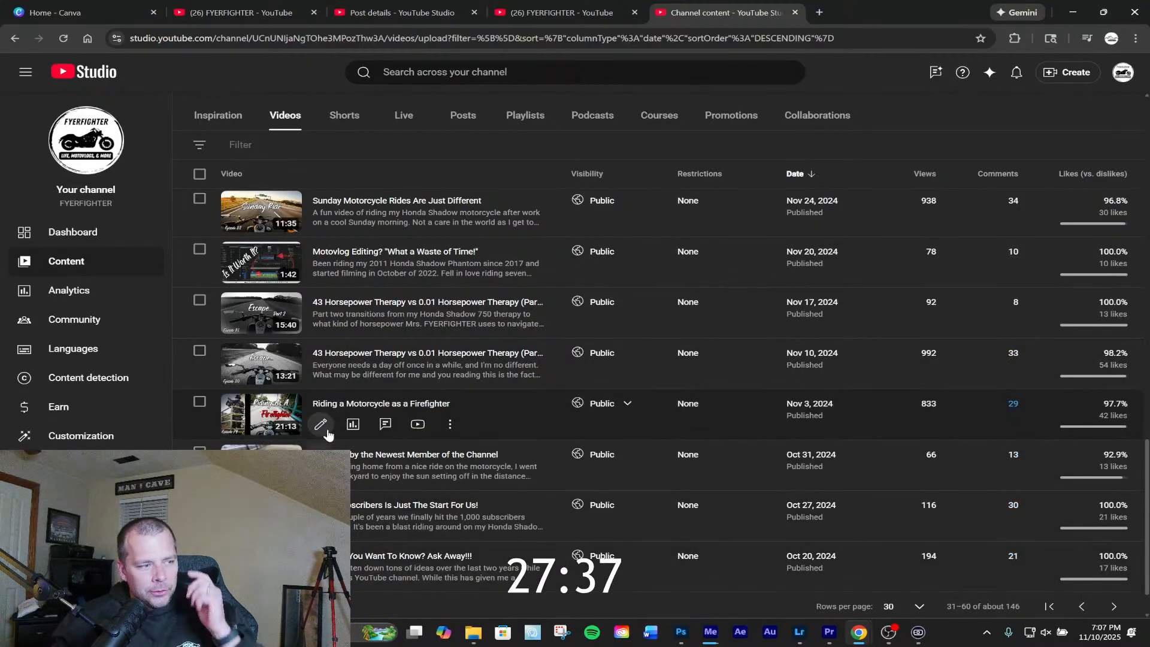
{"action": "left_click", "coordinate": [325, 437]}
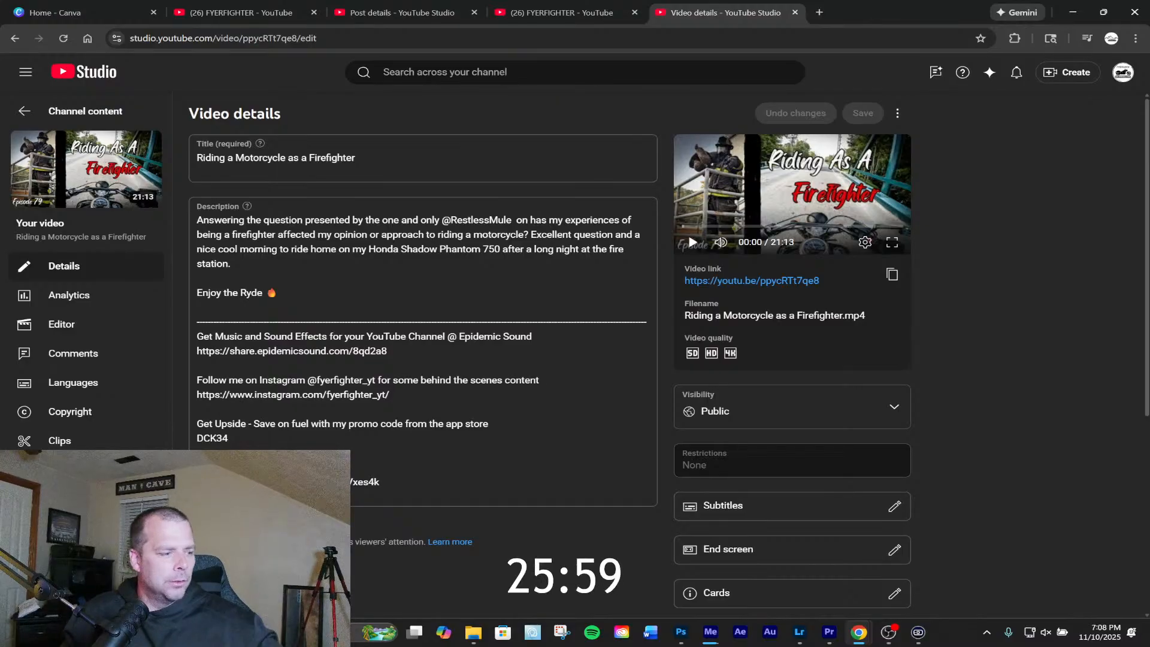
Unmute the computer's sound briefly and mute it again
{"action": "key", "text": "XF86AudioMute"}
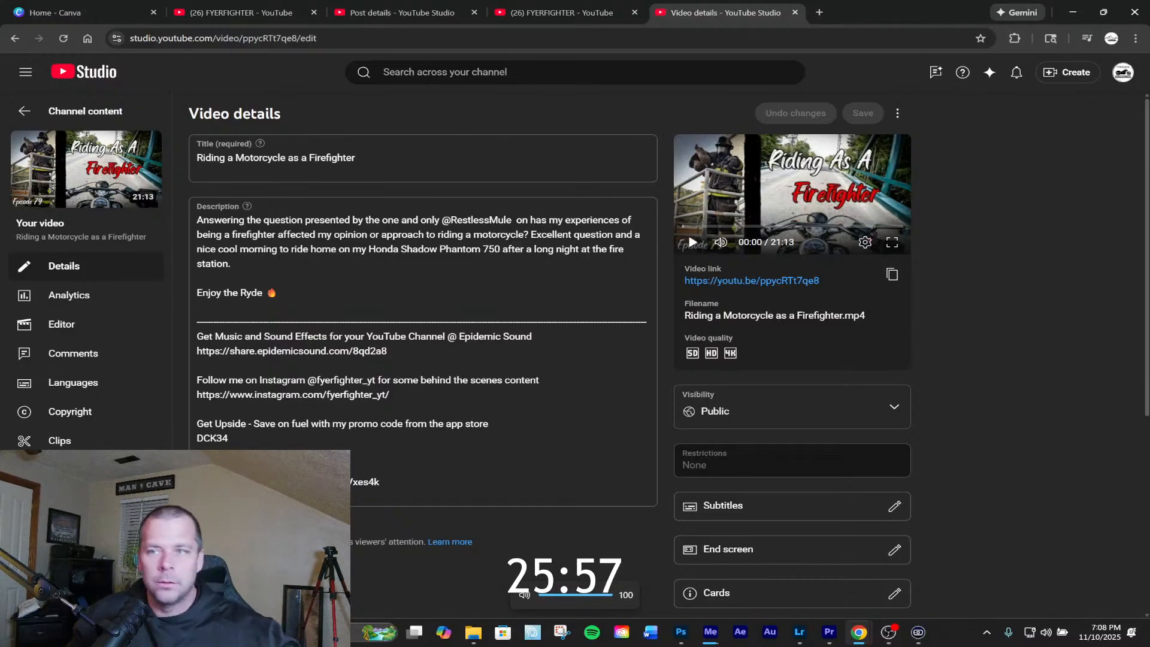
{"action": "key", "text": "XF86AudioMute"}
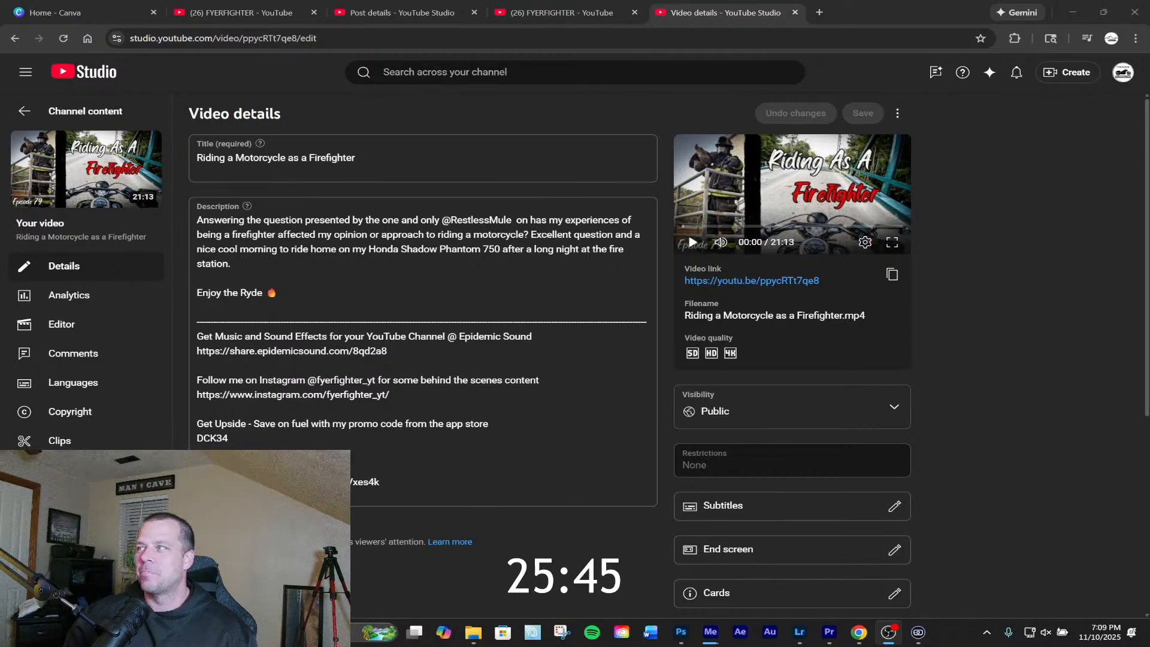
Bring the OBS Studio window onto this display, narrow its Audio Mixer area, and move the window back off this display
{"action": "left_click_drag", "start_coordinate": [479, 646], "coordinate": [695, 0]}
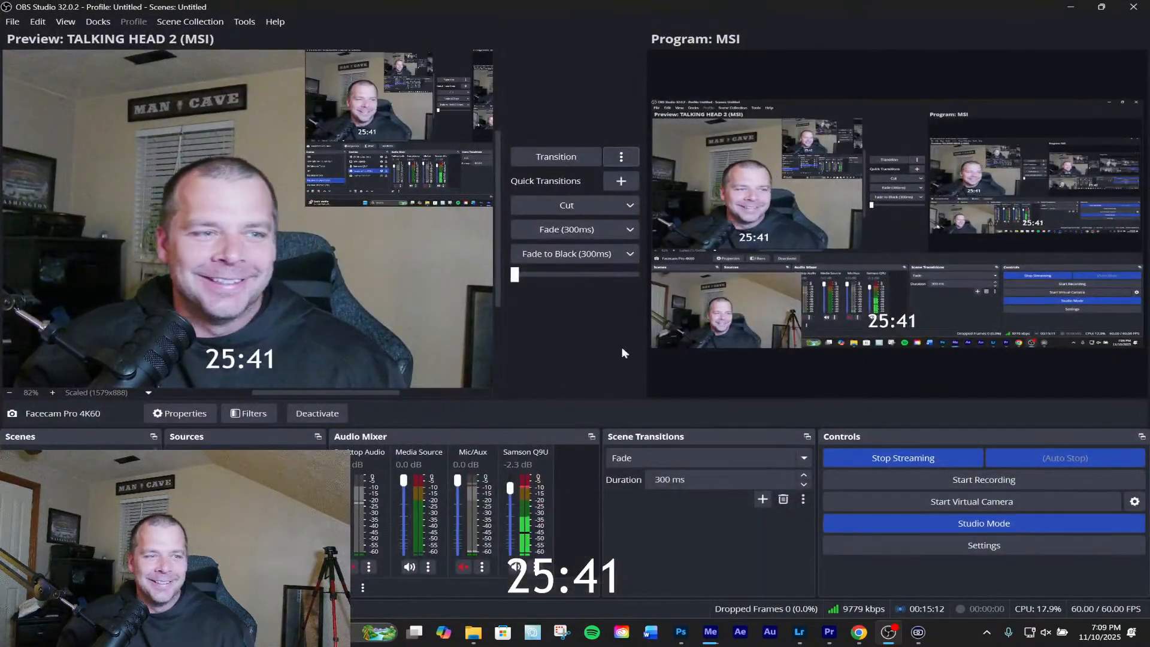
{"action": "left_click_drag", "start_coordinate": [599, 479], "coordinate": [503, 498]}
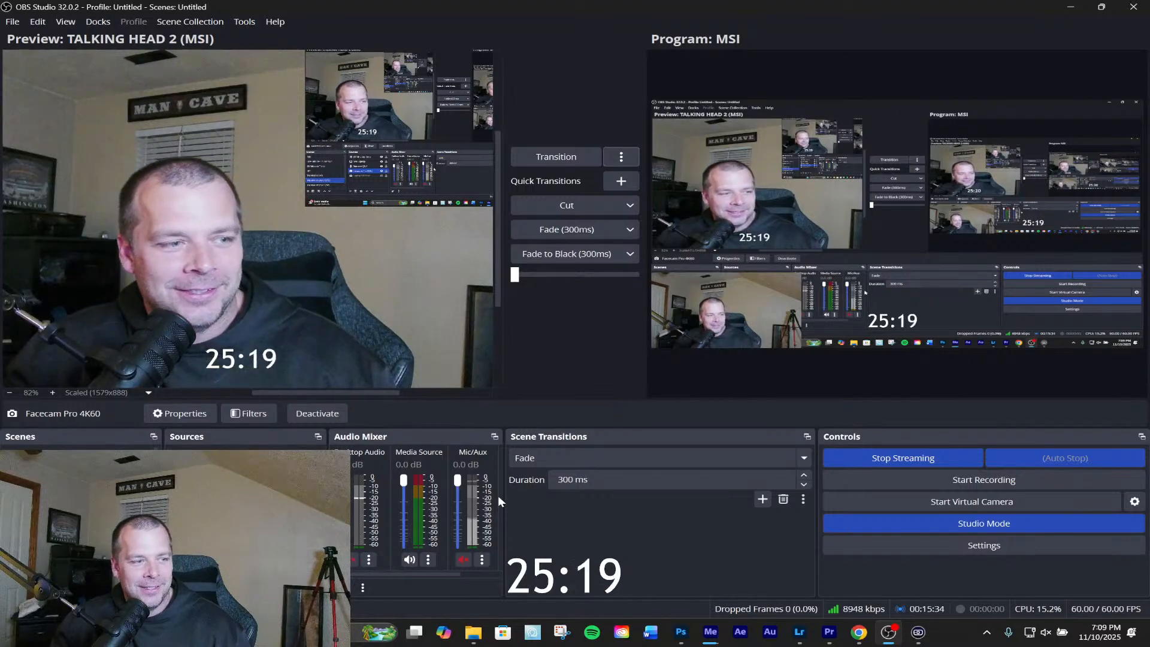
{"action": "left_click_drag", "start_coordinate": [502, 494], "coordinate": [556, 494]}
{"action": "left_click_drag", "start_coordinate": [516, 4], "coordinate": [1149, 138]}
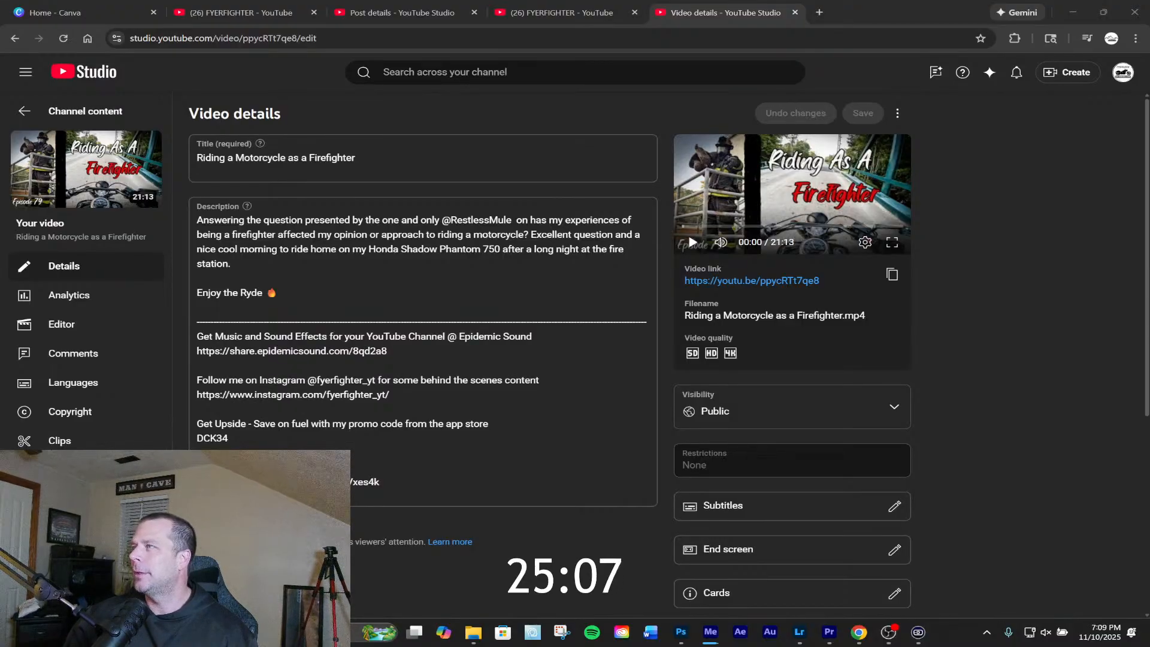
Switch to Premiere Pro and scrub the Master Sequence of the Maintenance project from its start to about 00:00:49:05
{"action": "key", "text": "alt+Tab"}
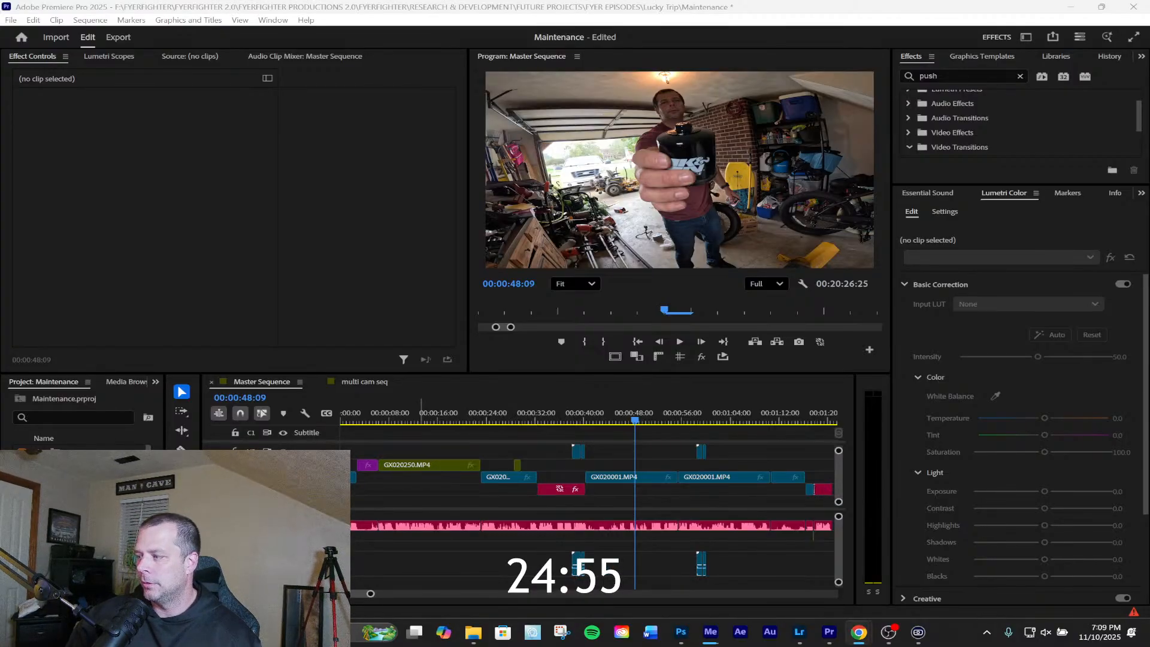
{"action": "key", "text": "super+d"}
{"action": "key", "text": "super+d"}
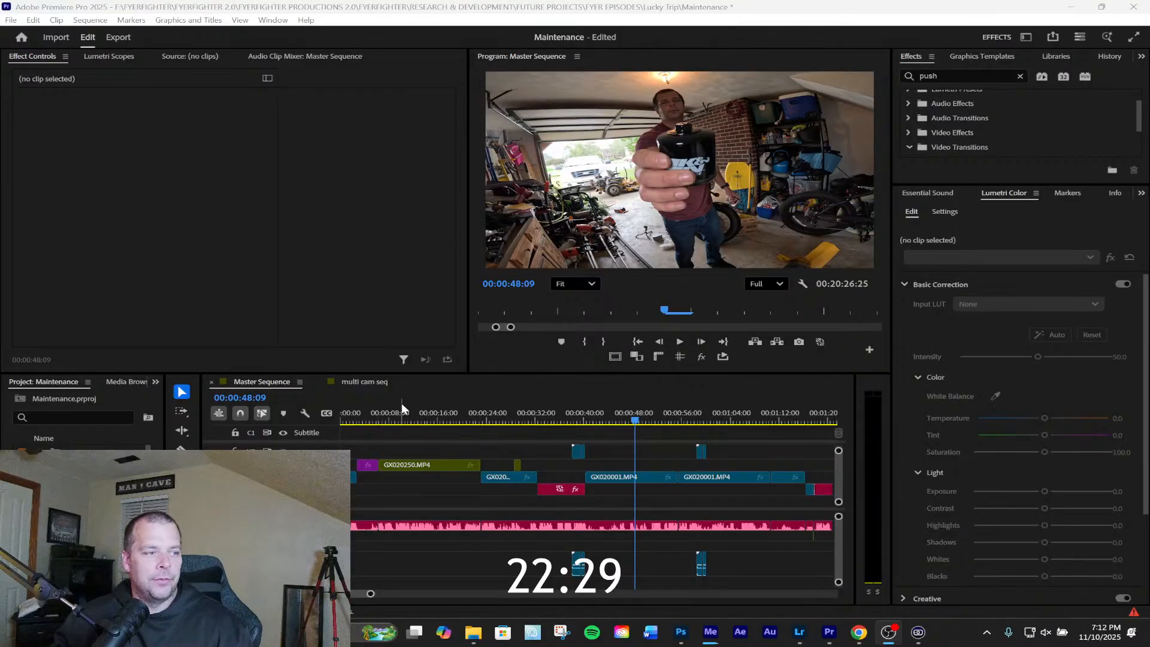
{"action": "left_click_drag", "start_coordinate": [364, 415], "coordinate": [331, 411]}
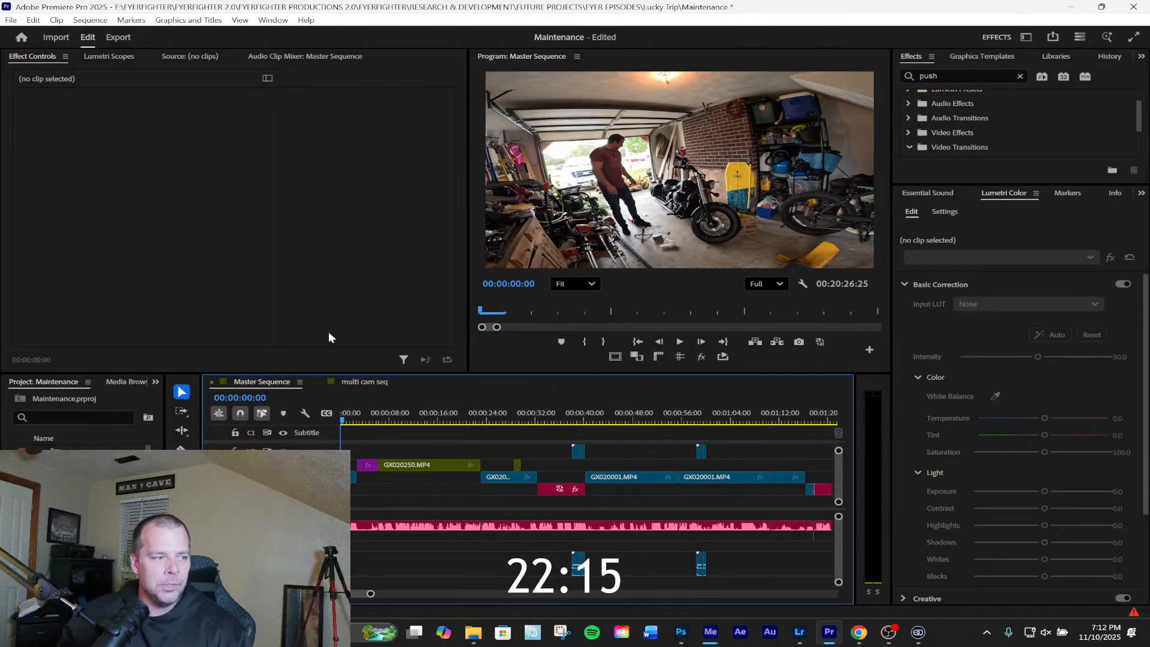
{"action": "left_click_drag", "start_coordinate": [346, 426], "coordinate": [389, 425]}
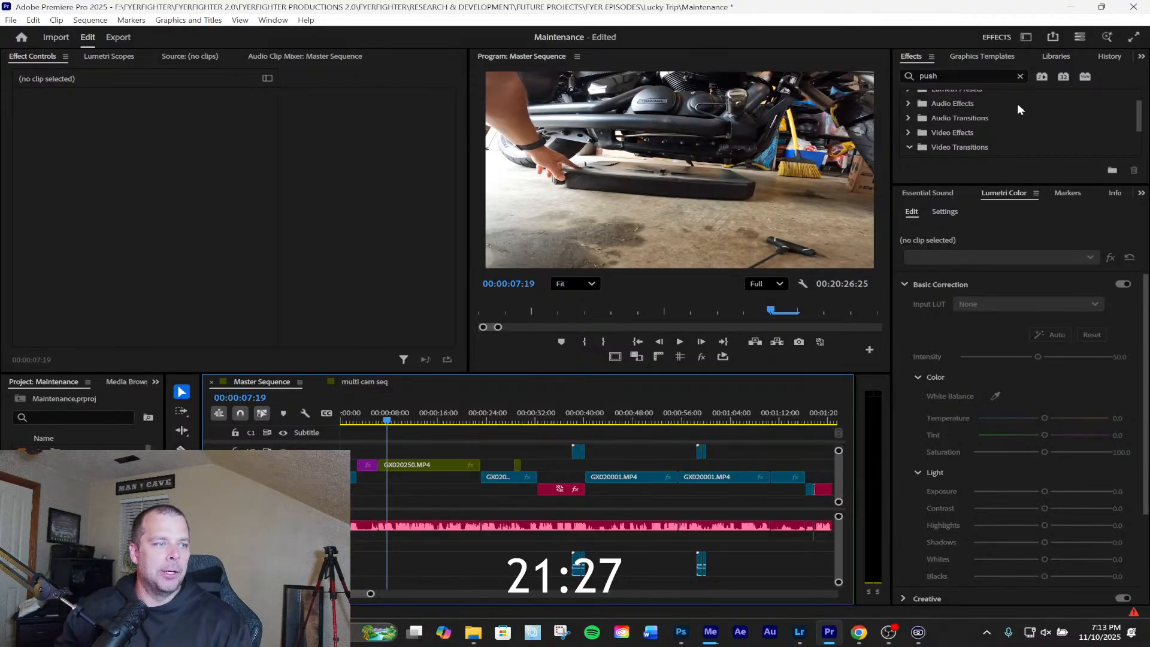
{"action": "left_click_drag", "start_coordinate": [388, 424], "coordinate": [429, 427]}
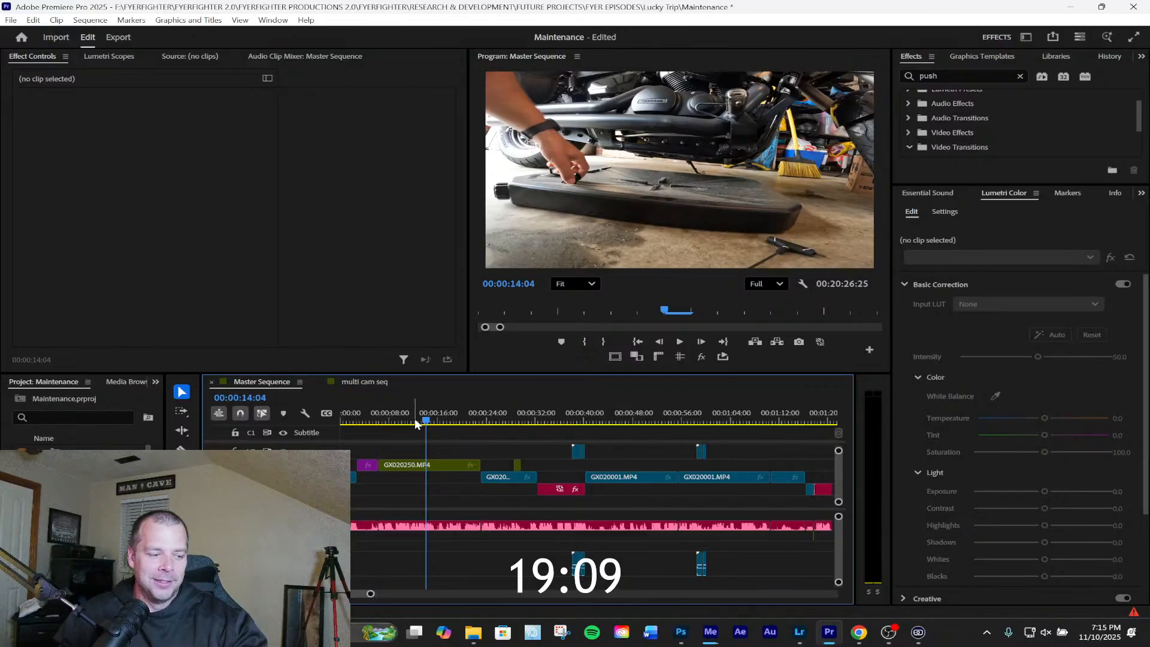
{"action": "left_click_drag", "start_coordinate": [423, 419], "coordinate": [609, 512]}
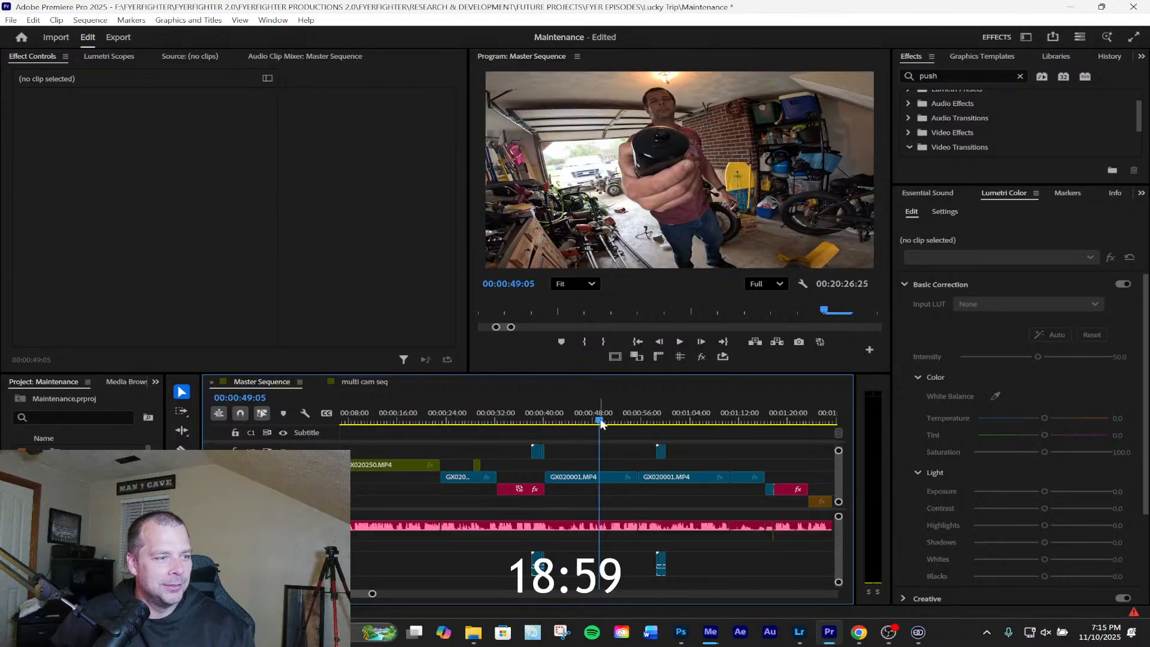
Review the oil filter close-up between about 00:00:47:29 and 00:00:58:17, playing a short stretch of it
{"action": "left_click_drag", "start_coordinate": [600, 422], "coordinate": [657, 422]}
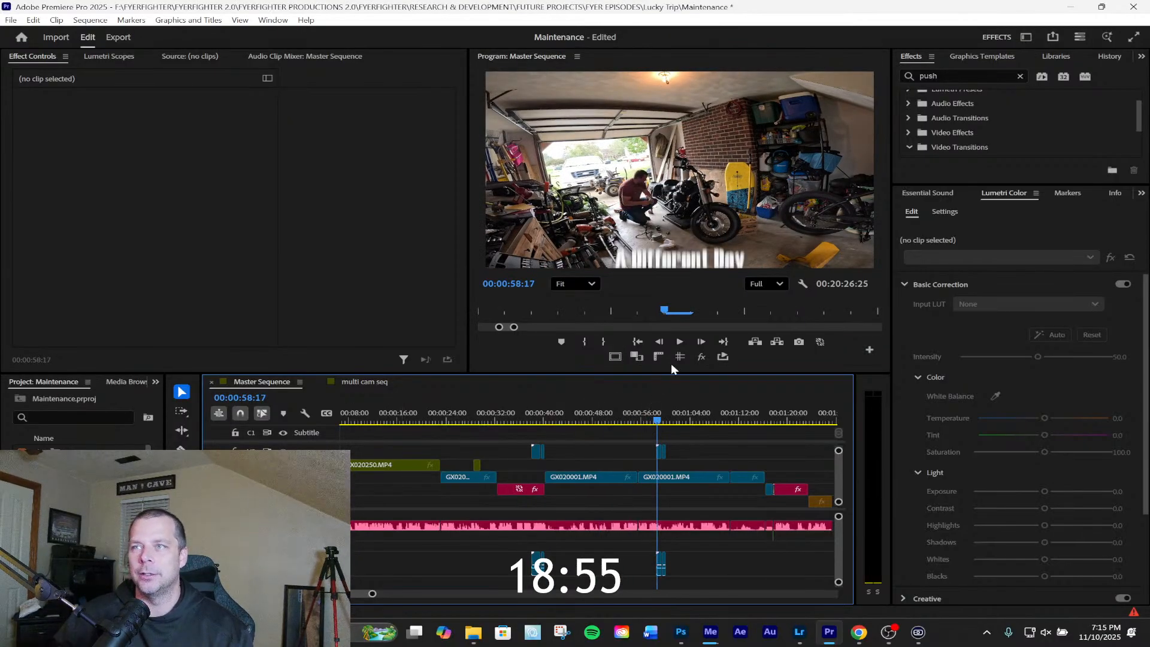
{"action": "left_click_drag", "start_coordinate": [659, 423], "coordinate": [593, 426]}
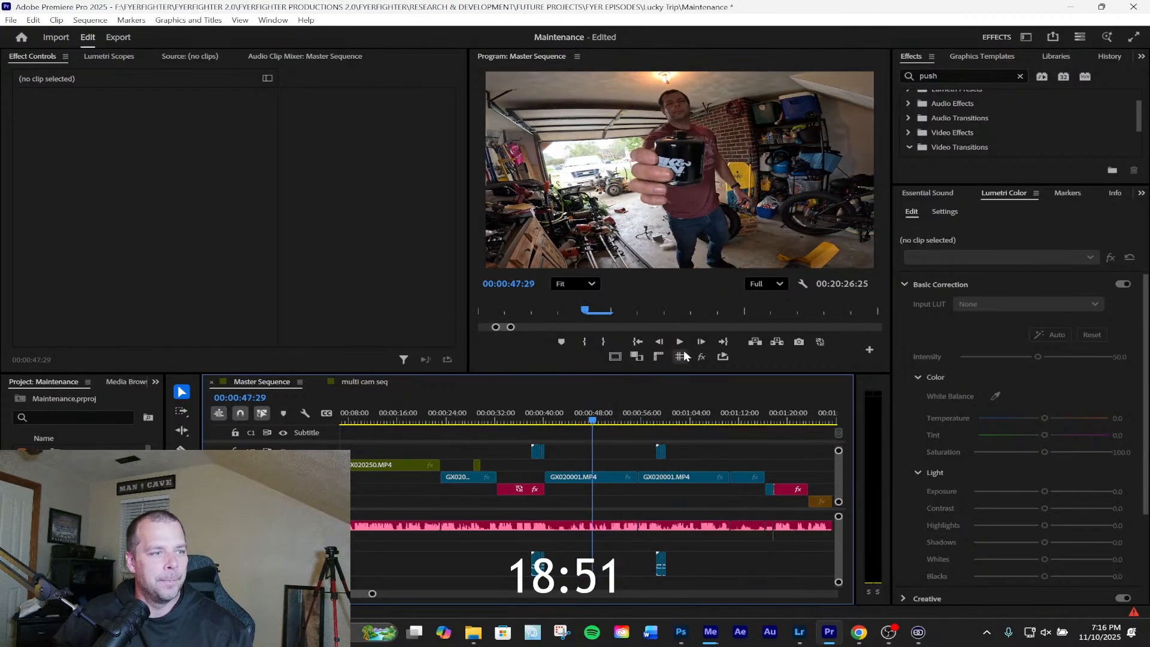
{"action": "left_click", "coordinate": [679, 341]}
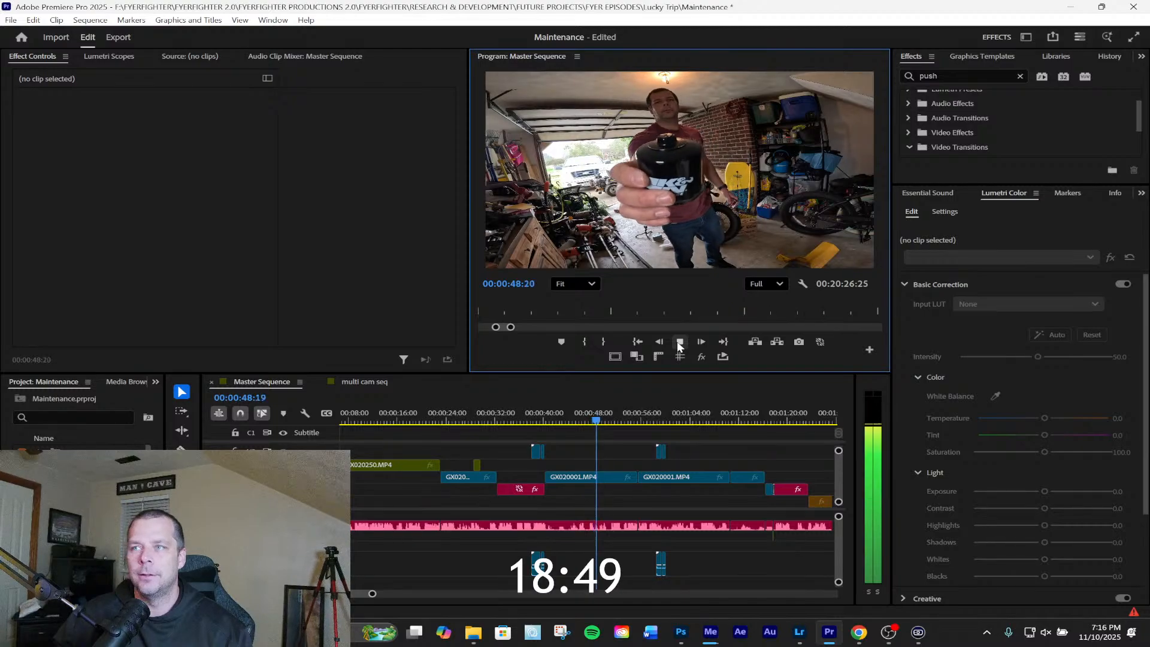
{"action": "left_click", "coordinate": [680, 342]}
{"action": "mouse_move", "coordinate": [612, 427]}
{"action": "left_mouse_down"}
{"action": "mouse_move", "coordinate": [603, 423]}
{"action": "mouse_move", "coordinate": [628, 421]}
{"action": "mouse_move", "coordinate": [609, 425]}
{"action": "left_mouse_up"}
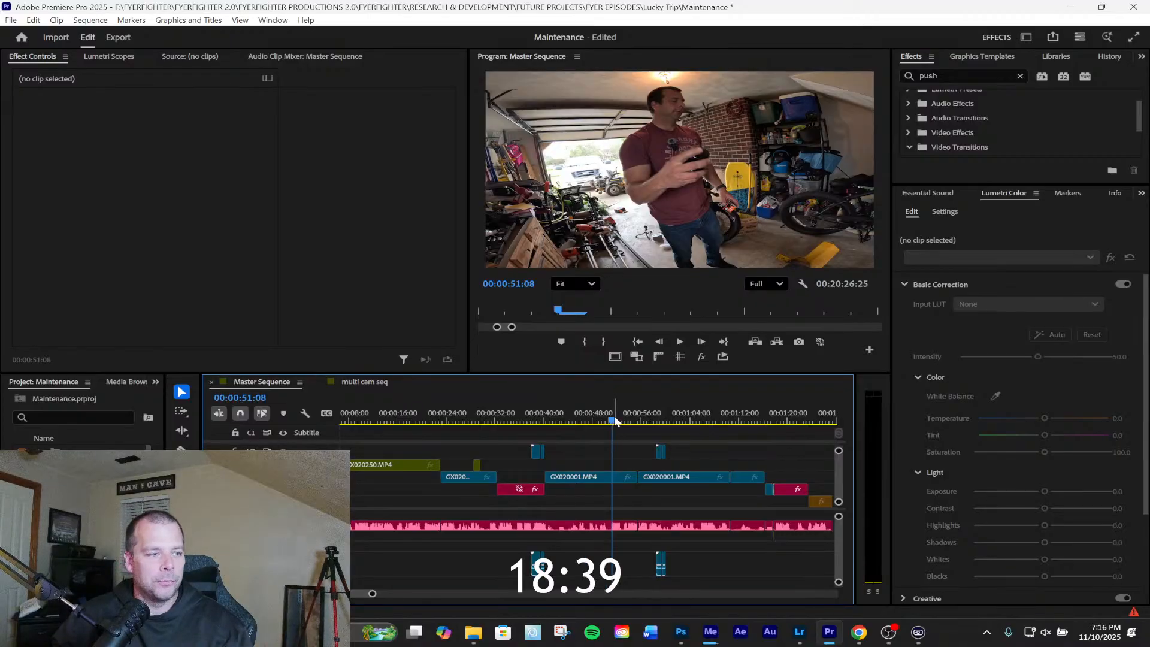
Scrub ahead through the Master Sequence to the wide garage shot of the motorcycle repair at 00:17:46:16
{"action": "left_click_drag", "start_coordinate": [612, 423], "coordinate": [749, 440]}
{"action": "left_click_drag", "start_coordinate": [372, 594], "coordinate": [729, 594]}
{"action": "left_click_drag", "start_coordinate": [669, 420], "coordinate": [770, 426]}
{"action": "scroll", "coordinate": [763, 443], "scroll_direction": "down", "scroll_amount": 5}
{"action": "mouse_move", "coordinate": [593, 423]}
{"action": "left_mouse_down"}
{"action": "mouse_move", "coordinate": [647, 426]}
{"action": "mouse_move", "coordinate": [595, 427]}
{"action": "left_mouse_up"}
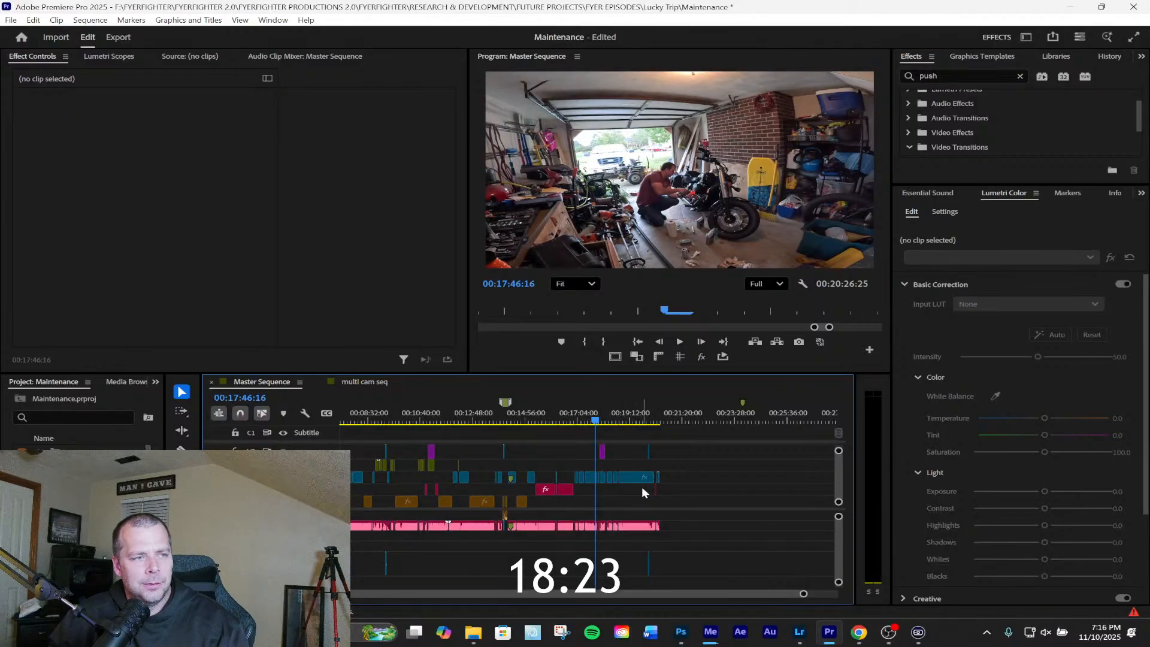
Magnify the program preview around the man crouching by the motorcycle to 45% to judge the framing
{"action": "scroll", "coordinate": [665, 179], "scroll_direction": "up", "scroll_amount": 3}
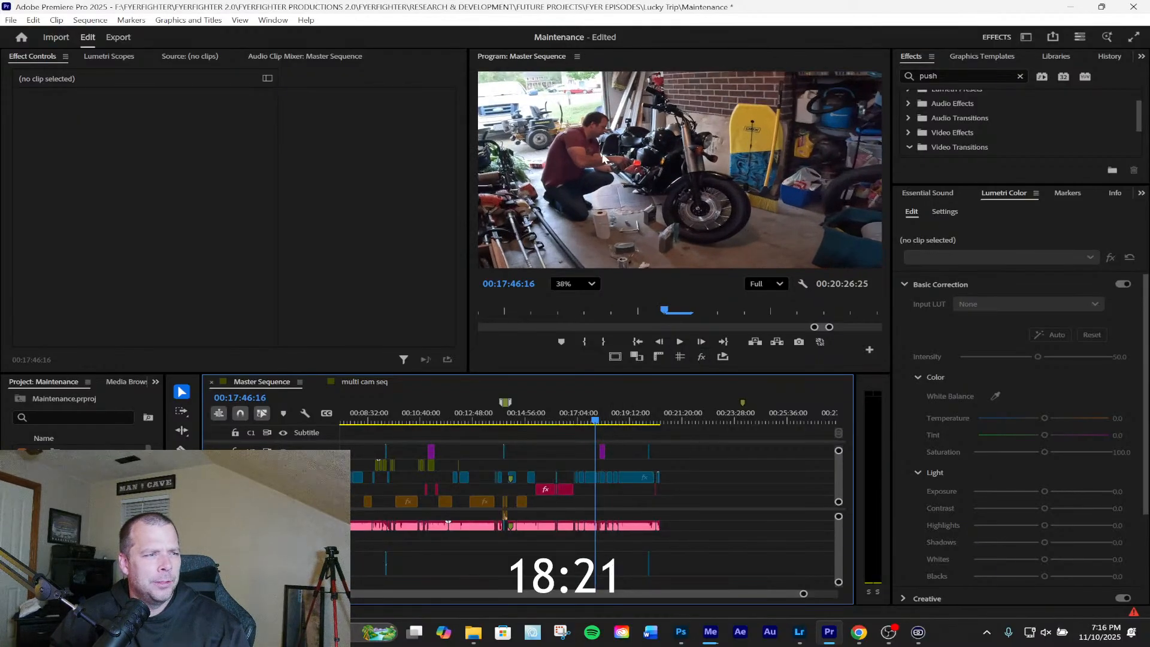
{"action": "scroll", "coordinate": [604, 157], "scroll_direction": "up", "scroll_amount": 2}
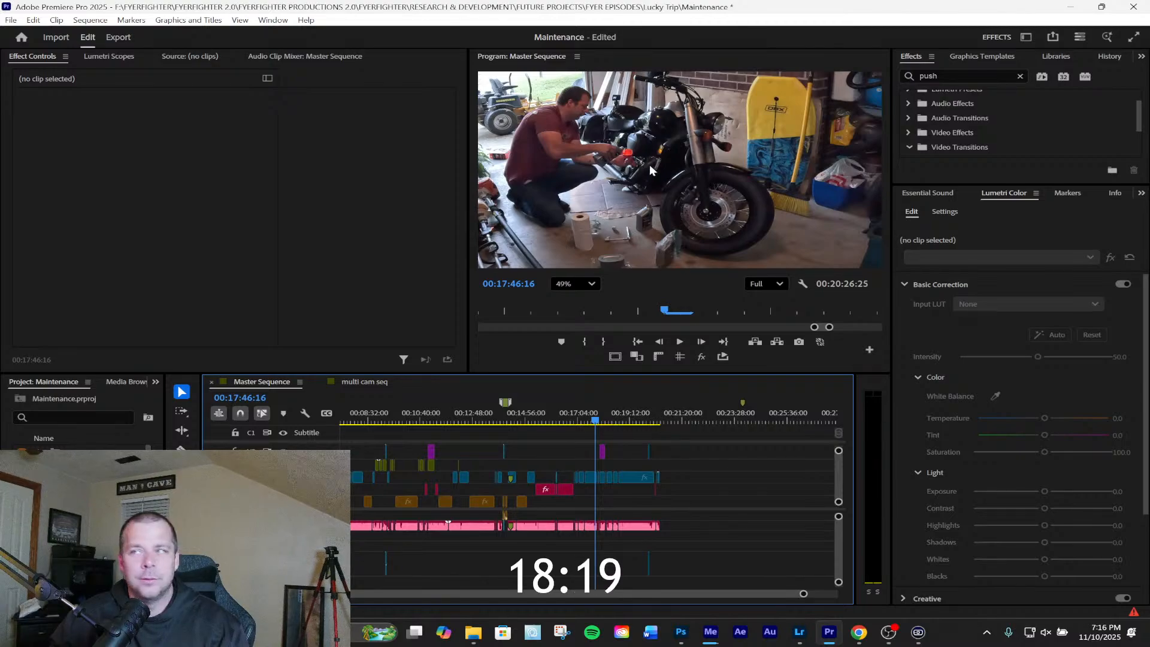
{"action": "scroll", "coordinate": [636, 163], "scroll_direction": "up", "scroll_amount": 1}
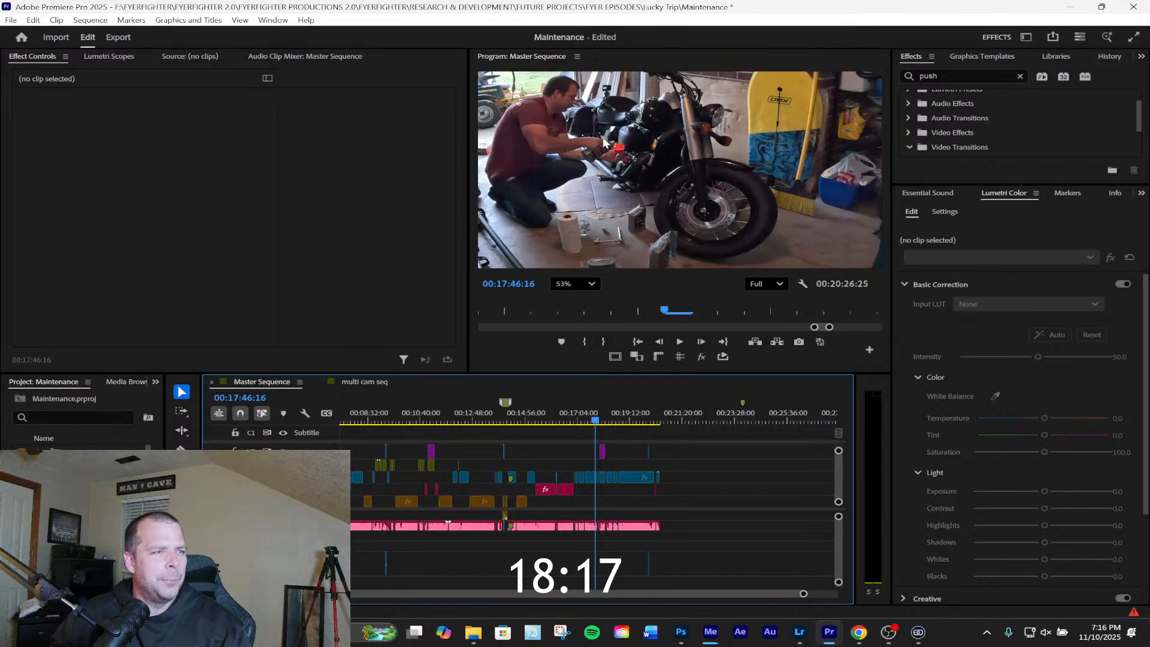
{"action": "scroll", "coordinate": [604, 139], "scroll_direction": "down", "scroll_amount": 4}
{"action": "scroll", "coordinate": [599, 120], "scroll_direction": "up", "scroll_amount": 1}
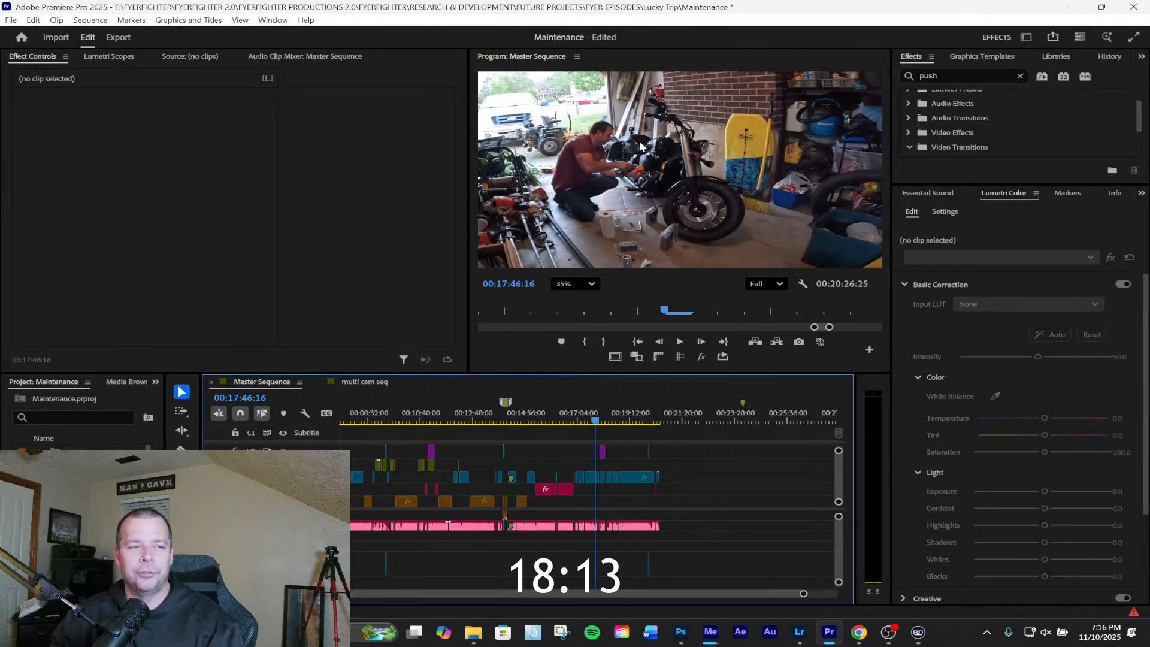
{"action": "scroll", "coordinate": [625, 150], "scroll_direction": "up", "scroll_amount": 1}
{"action": "scroll", "coordinate": [624, 174], "scroll_direction": "down", "scroll_amount": 1}
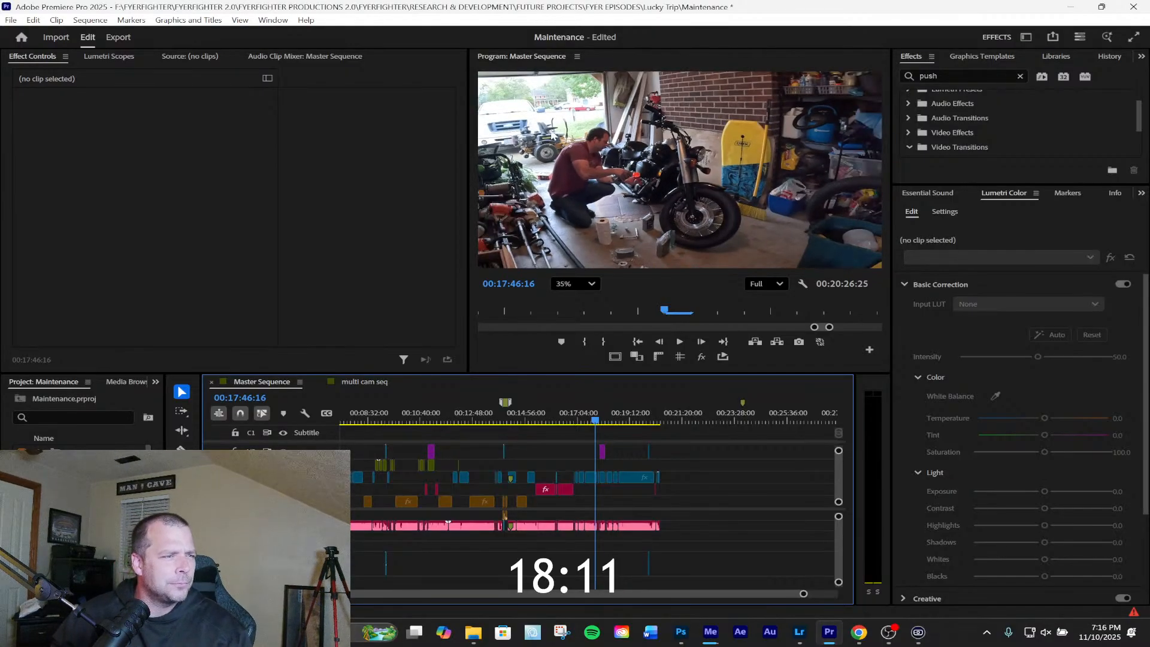
{"action": "scroll", "coordinate": [528, 120], "scroll_direction": "up", "scroll_amount": 2}
{"action": "scroll", "coordinate": [709, 153], "scroll_direction": "down", "scroll_amount": 1}
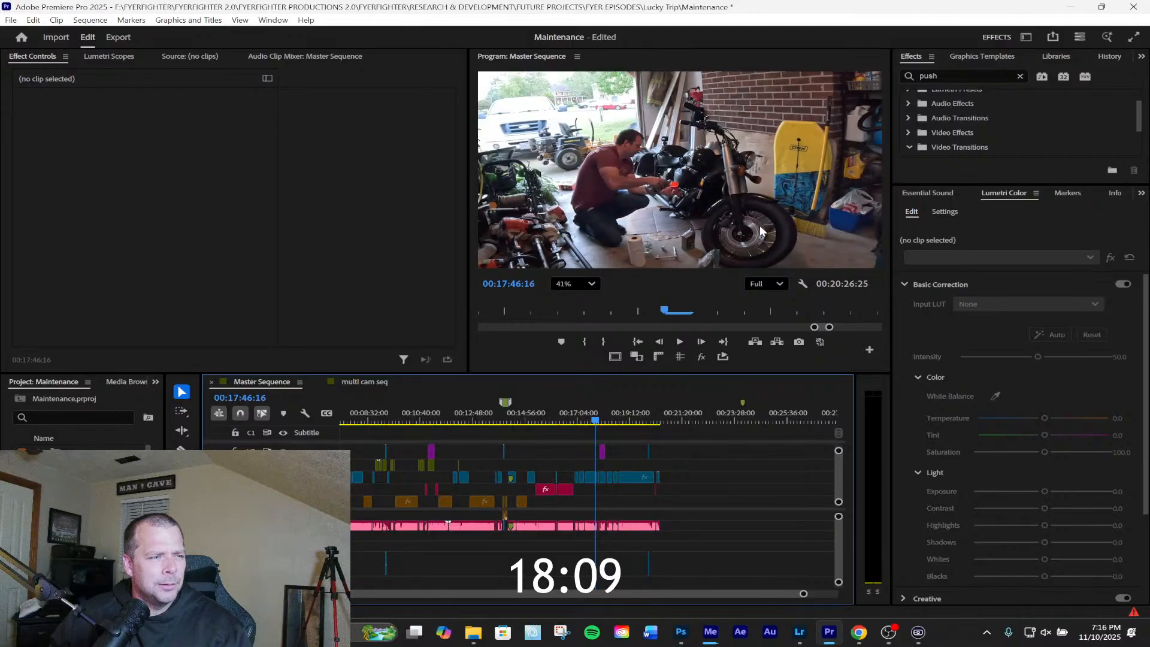
{"action": "scroll", "coordinate": [759, 223], "scroll_direction": "up", "scroll_amount": 2}
{"action": "scroll", "coordinate": [608, 139], "scroll_direction": "down", "scroll_amount": 2}
{"action": "scroll", "coordinate": [550, 102], "scroll_direction": "up", "scroll_amount": 1}
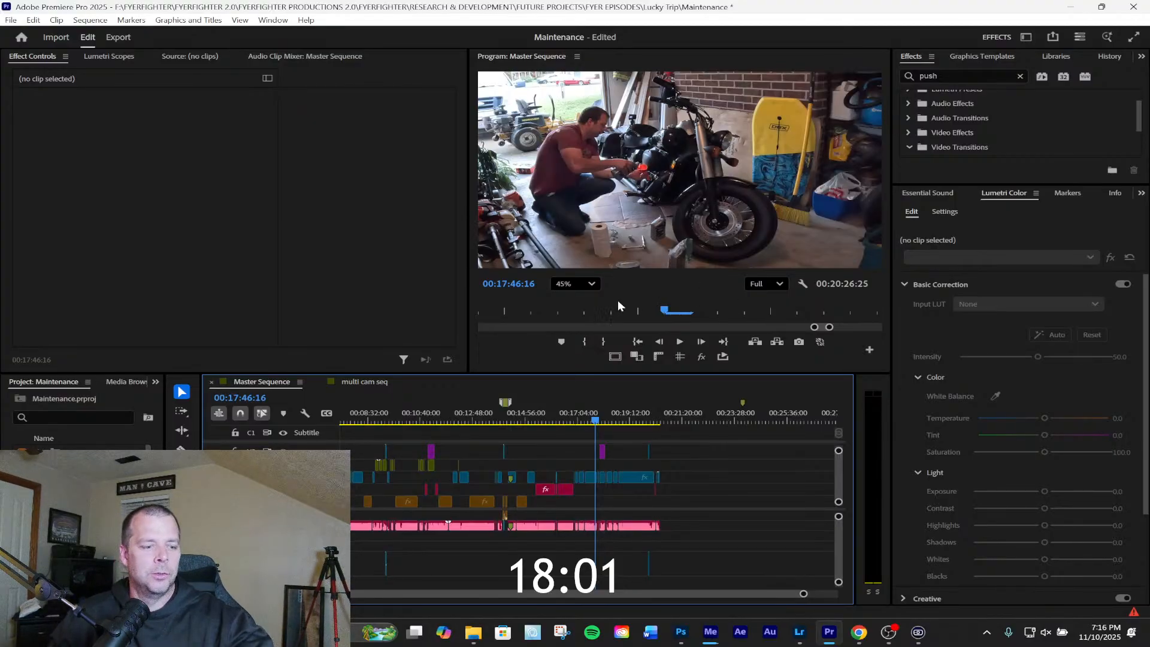
Export the current frame as a 16 Bit PNG named 1
{"action": "left_click", "coordinate": [798, 342]}
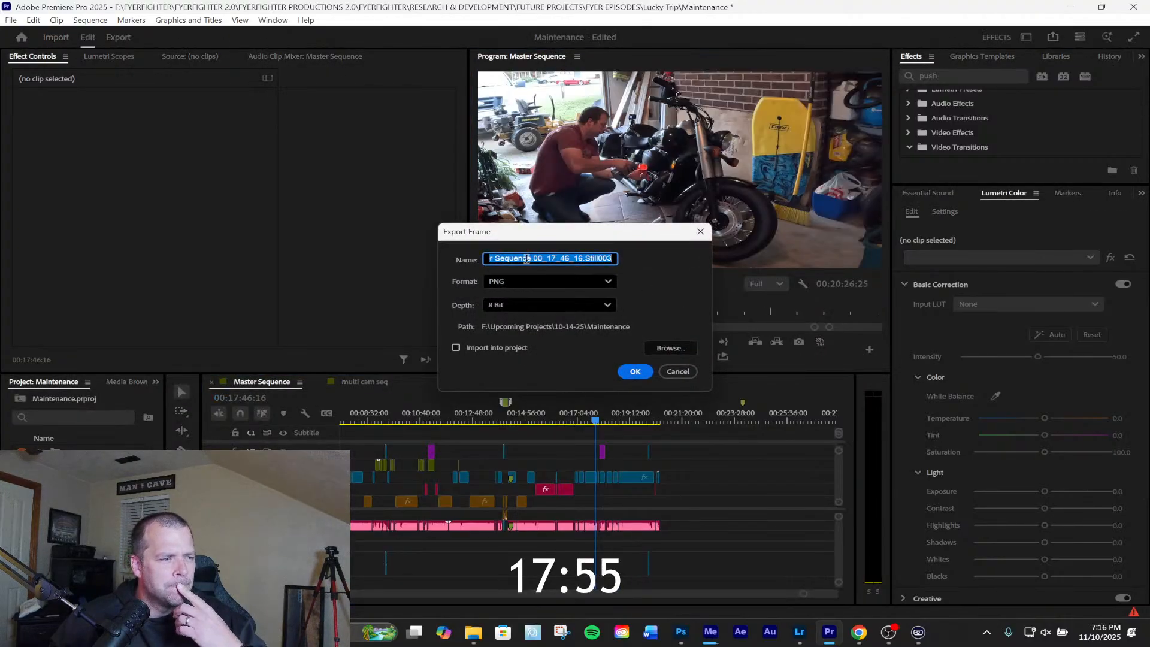
{"action": "type", "text": "1"}
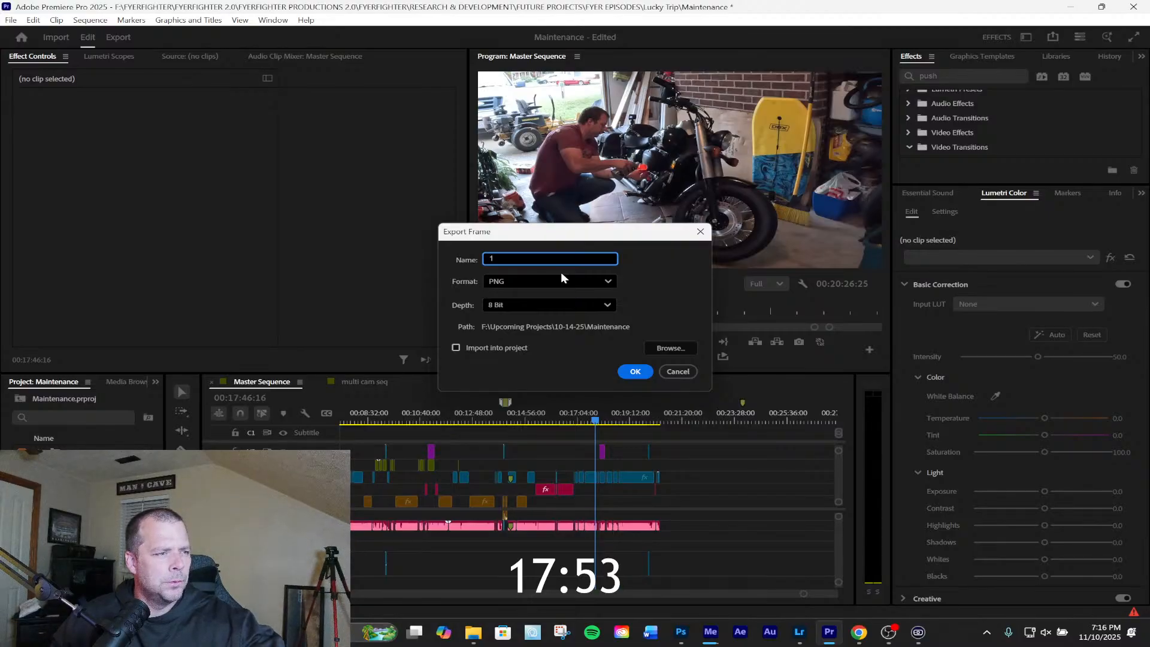
{"action": "left_click", "coordinate": [510, 303]}
{"action": "left_click", "coordinate": [519, 336]}
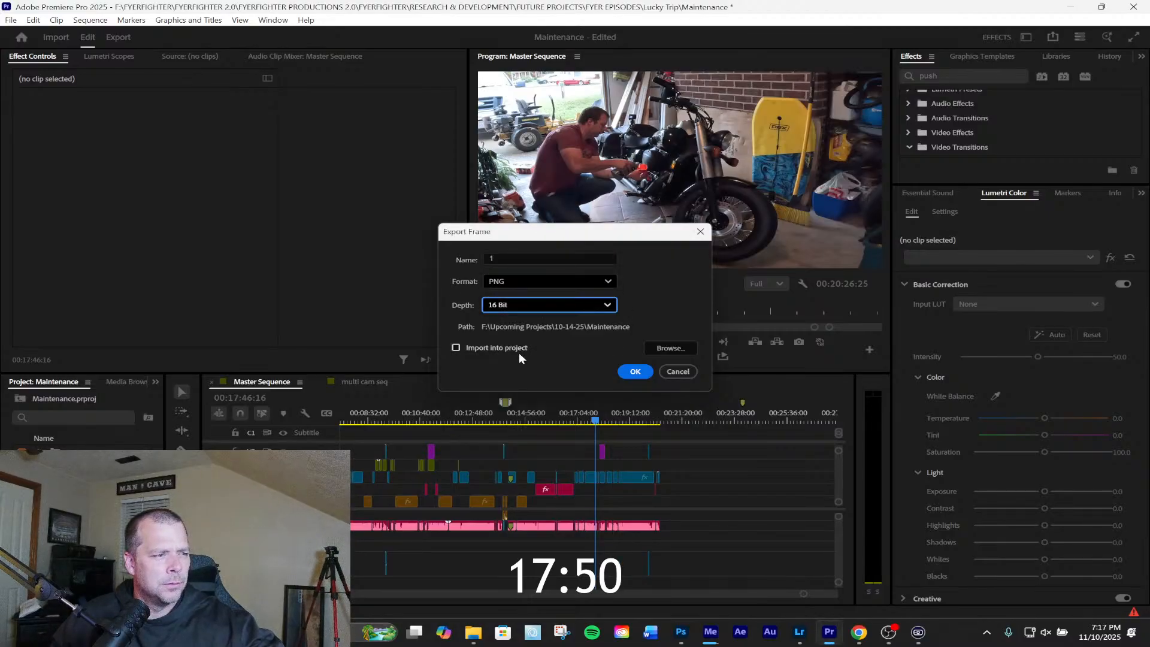
{"action": "left_click", "coordinate": [635, 372]}
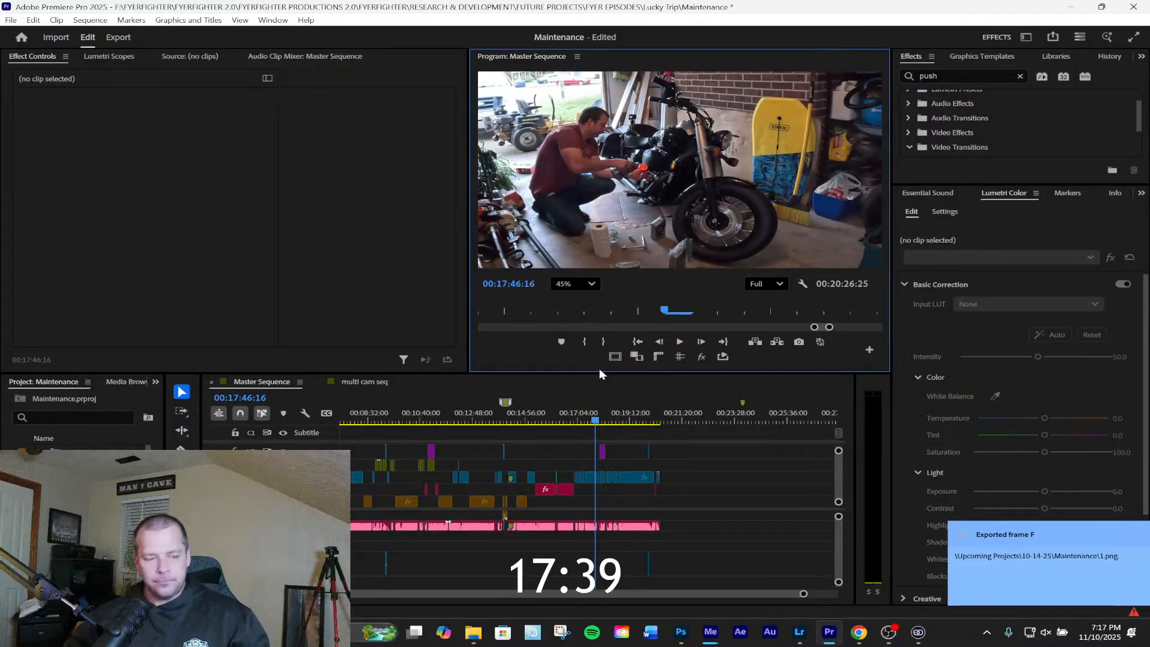
Reset the program preview zoom to Fit and scrub forward to 00:18:45:23
{"action": "left_click", "coordinate": [599, 421]}
{"action": "left_click_drag", "start_coordinate": [599, 421], "coordinate": [606, 419]}
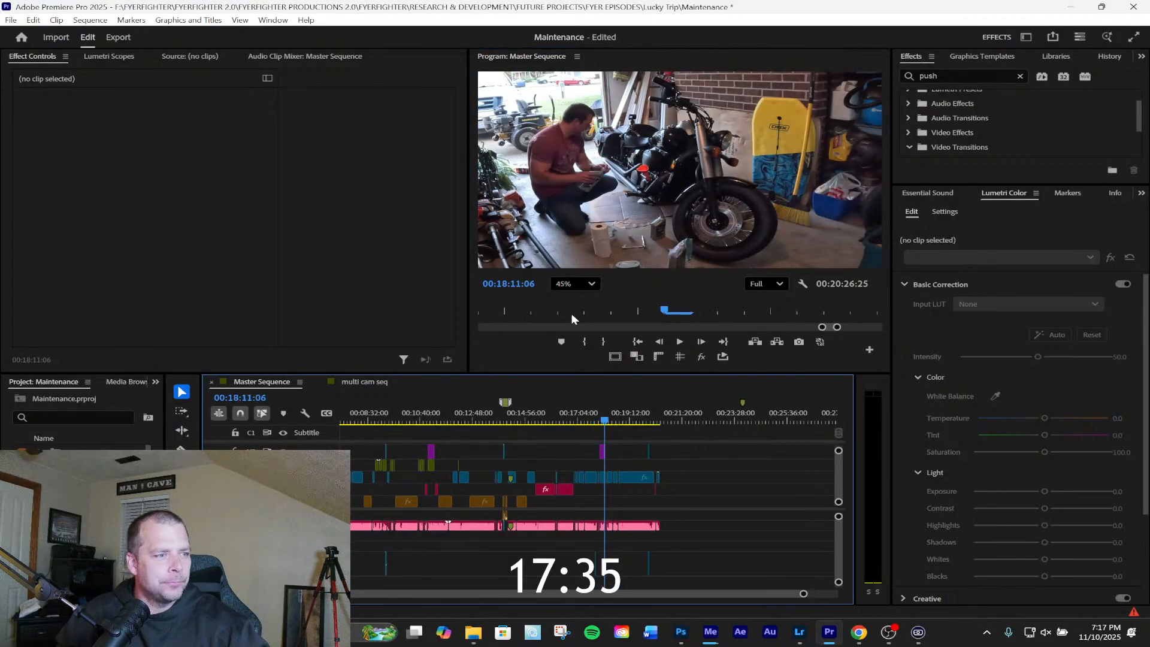
{"action": "left_click", "coordinate": [590, 285]}
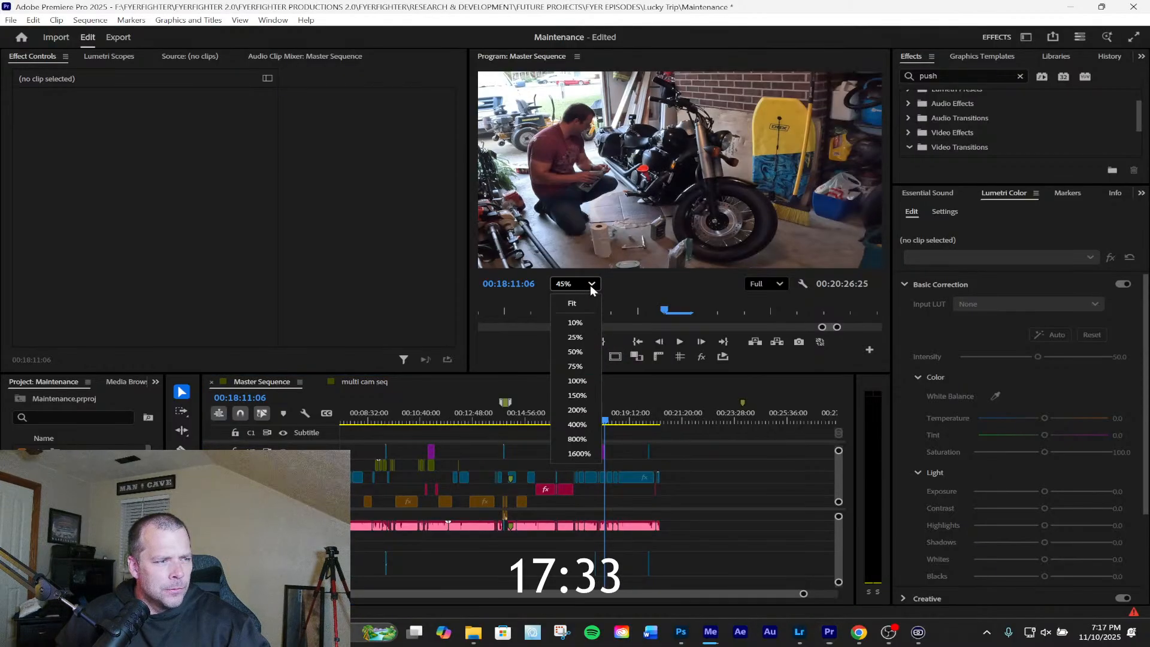
{"action": "left_click", "coordinate": [587, 301]}
{"action": "mouse_move", "coordinate": [614, 424]}
{"action": "left_mouse_down"}
{"action": "mouse_move", "coordinate": [623, 422]}
{"action": "mouse_move", "coordinate": [599, 418]}
{"action": "mouse_move", "coordinate": [620, 422]}
{"action": "left_mouse_up"}
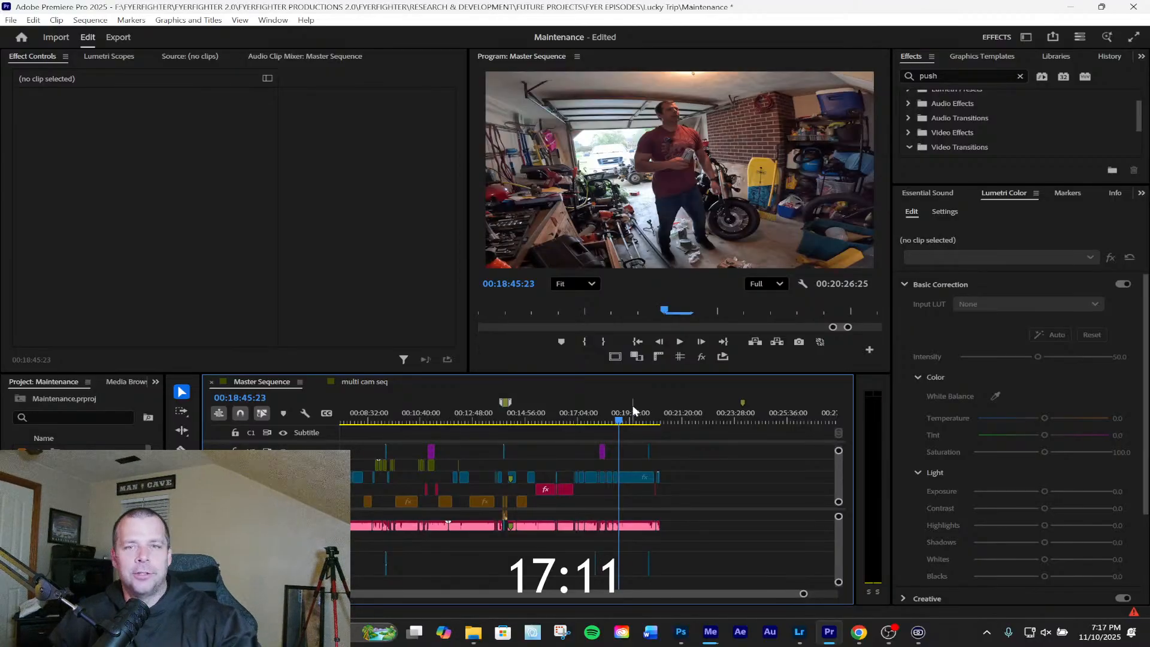
Scrub back to the under-motorcycle shot at 00:09:37:21 and magnify the timeline around it
{"action": "left_click_drag", "start_coordinate": [627, 419], "coordinate": [395, 445]}
{"action": "key", "text": "="}
{"action": "key", "text": "="}
{"action": "key", "text": "="}
{"action": "key", "text": "="}
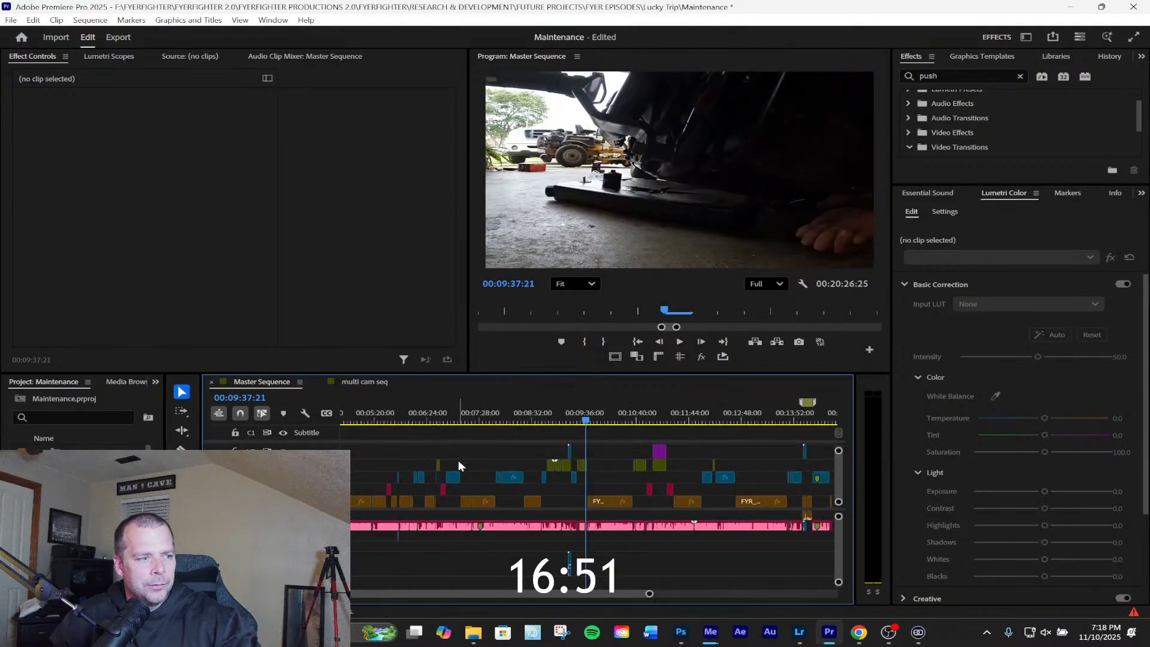
Examine the oil filter removal shots beneath the motorcycle from 00:08:51:18 to 00:08:59:13
{"action": "key", "text": "-"}
{"action": "key", "text": "minus"}
{"action": "left_click", "coordinate": [524, 413]}
{"action": "mouse_move", "coordinate": [524, 413]}
{"action": "left_mouse_down"}
{"action": "mouse_move", "coordinate": [512, 418]}
{"action": "mouse_move", "coordinate": [521, 426]}
{"action": "mouse_move", "coordinate": [502, 426]}
{"action": "mouse_move", "coordinate": [512, 427]}
{"action": "left_mouse_up"}
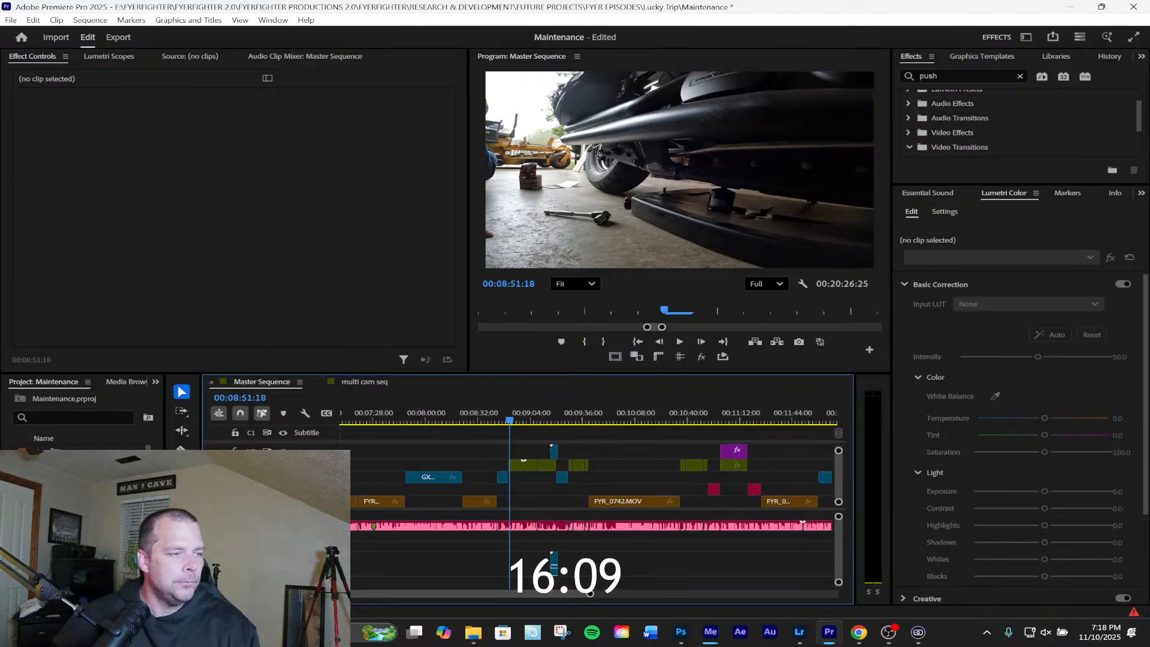
{"action": "left_click", "coordinate": [513, 419]}
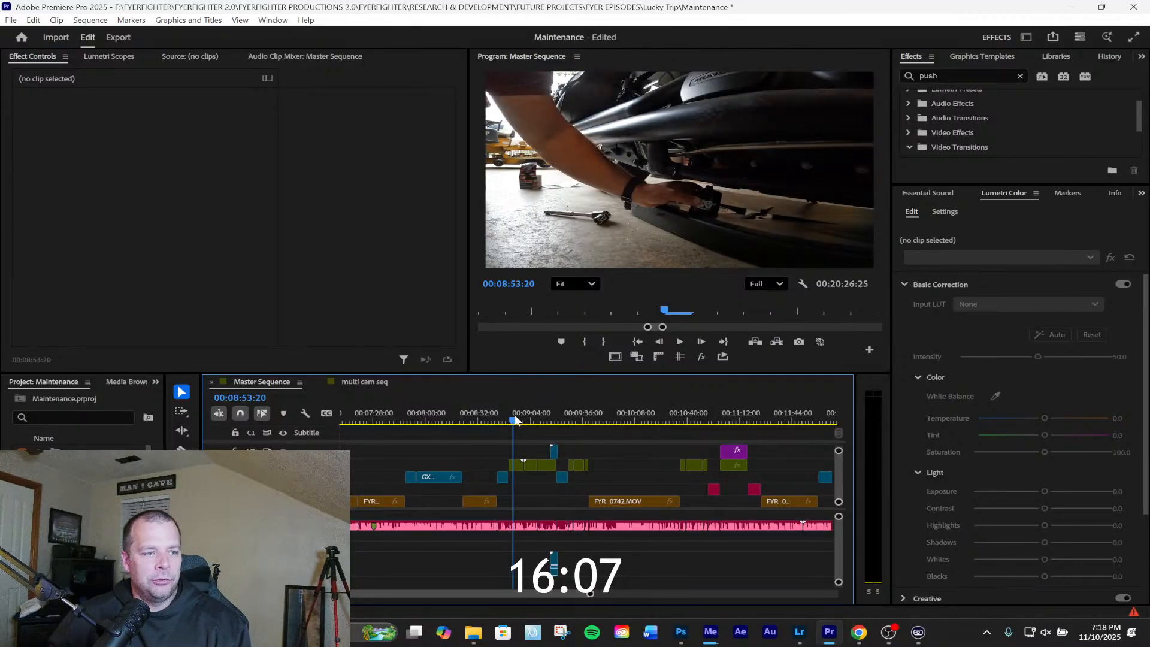
{"action": "mouse_move", "coordinate": [515, 421]}
{"action": "left_mouse_down"}
{"action": "mouse_move", "coordinate": [541, 422]}
{"action": "mouse_move", "coordinate": [525, 416]}
{"action": "left_mouse_up"}
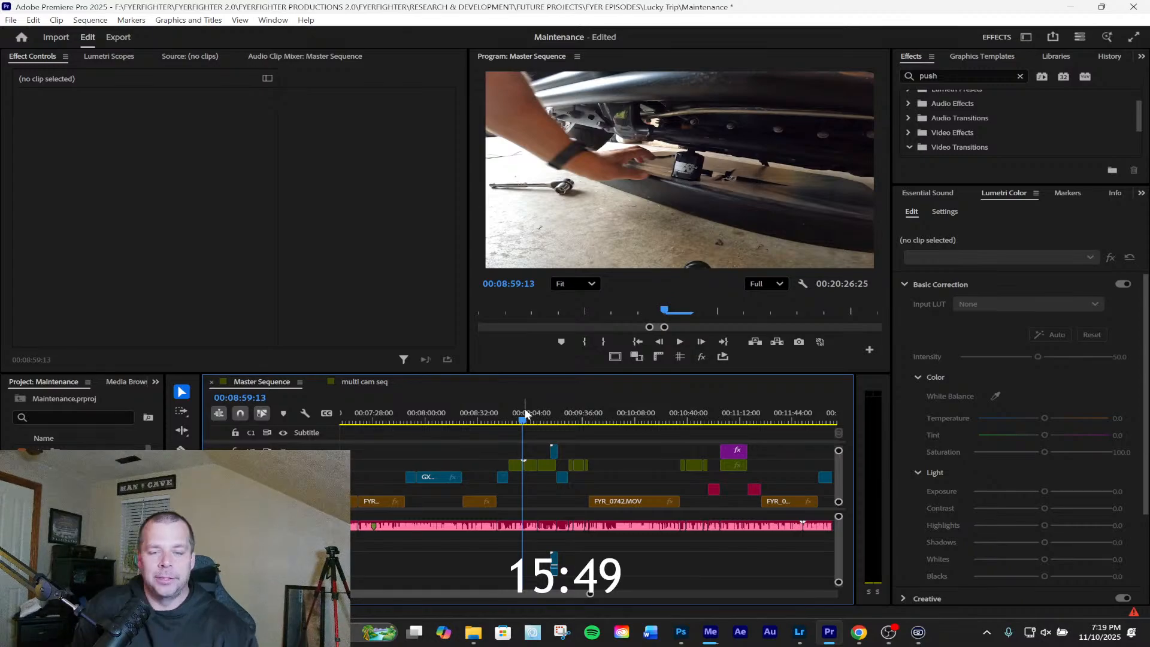
Scrub back to 00:07:21:27, then briefly select the GX030001.MP4 clip near 00:08:00:00 and deselect it
{"action": "left_click_drag", "start_coordinate": [520, 423], "coordinate": [423, 424]}
{"action": "scroll", "coordinate": [472, 473], "scroll_direction": "left", "scroll_amount": 1}
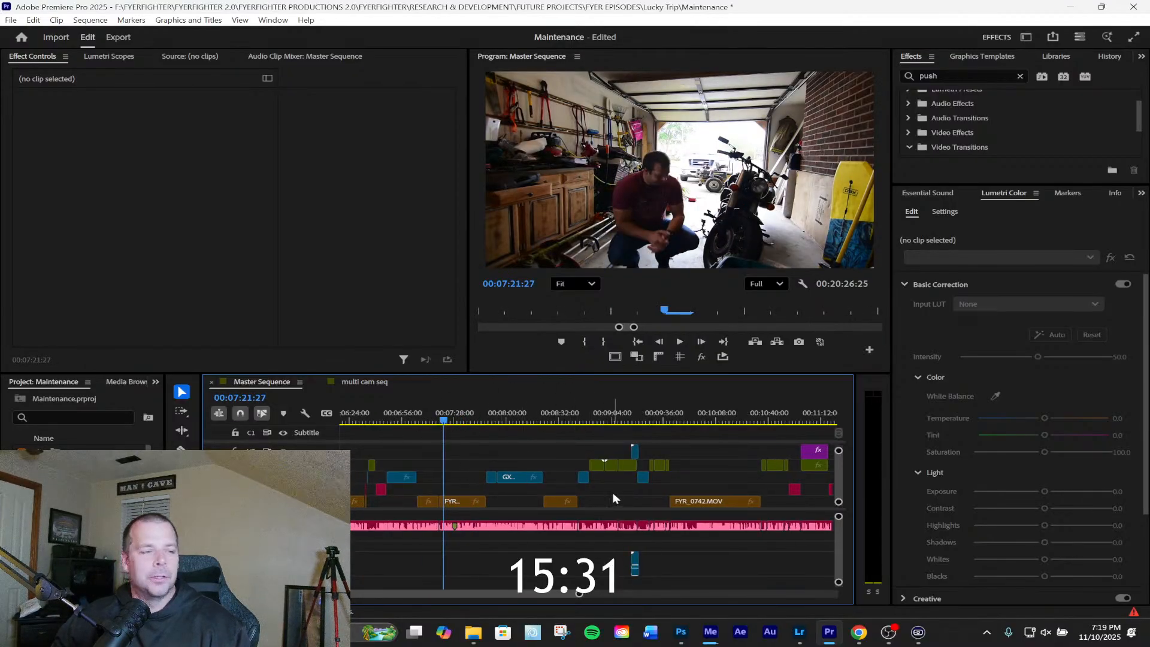
{"action": "left_click", "coordinate": [560, 464]}
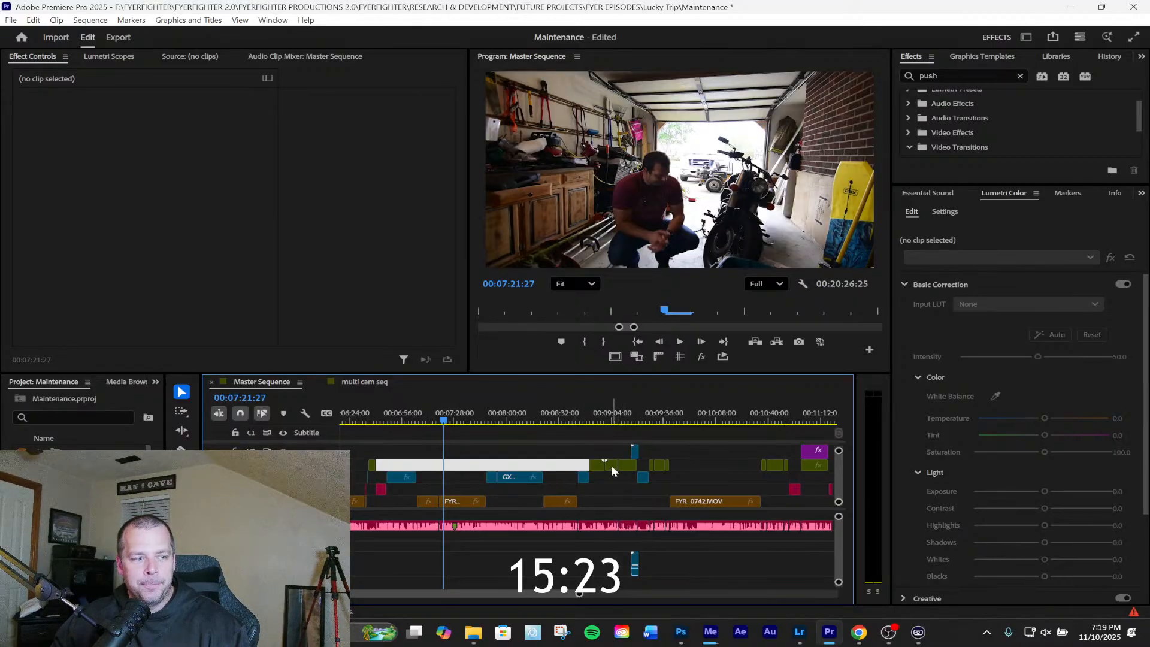
{"action": "left_click", "coordinate": [517, 478]}
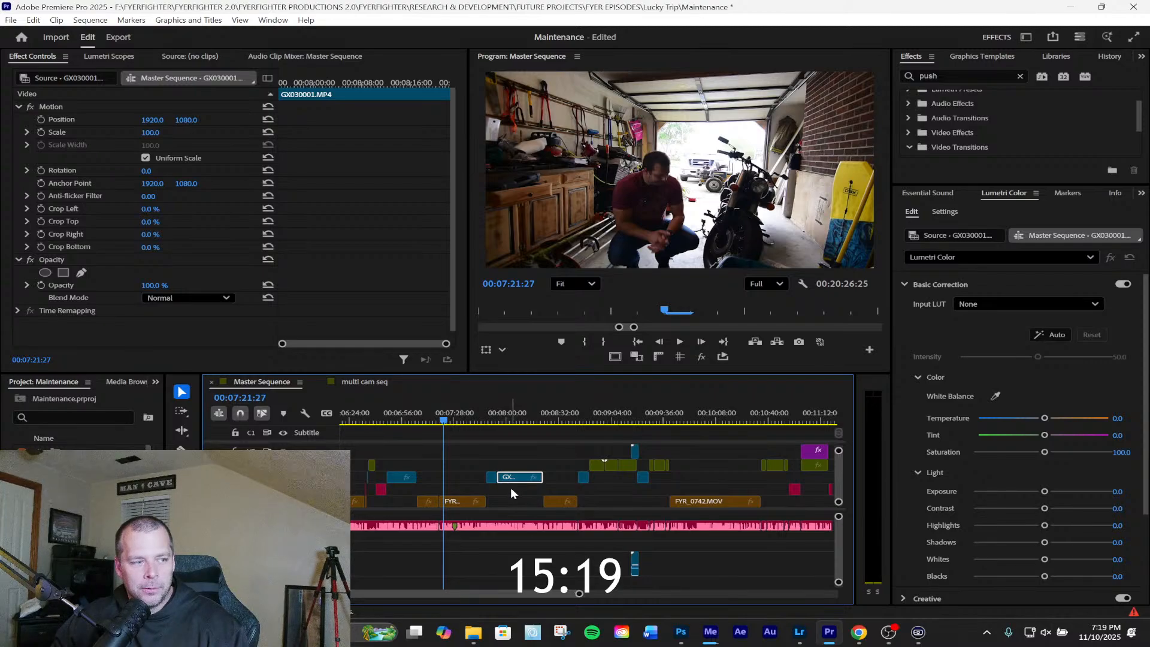
{"action": "left_click", "coordinate": [510, 487]}
Check the garage camera angle at 00:15:47:06 and select the FYR_0743.MOV clip just before it
{"action": "scroll", "coordinate": [709, 495], "scroll_direction": "down", "scroll_amount": 5}
{"action": "scroll", "coordinate": [711, 499], "scroll_direction": "down", "scroll_amount": 6}
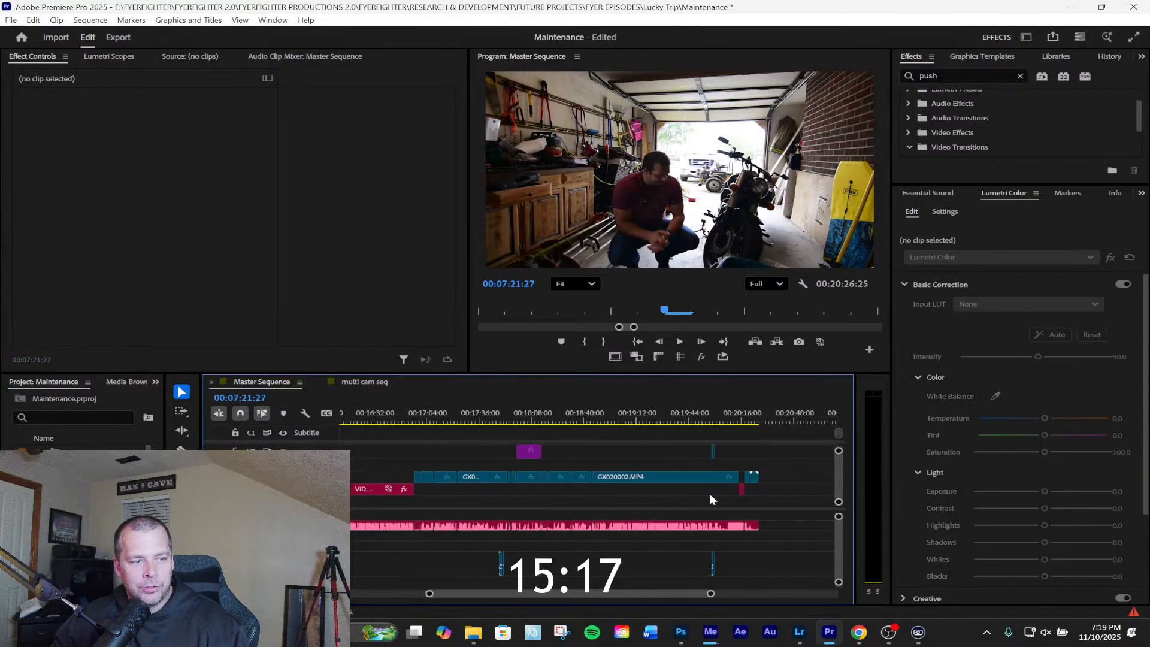
{"action": "left_click", "coordinate": [565, 419]}
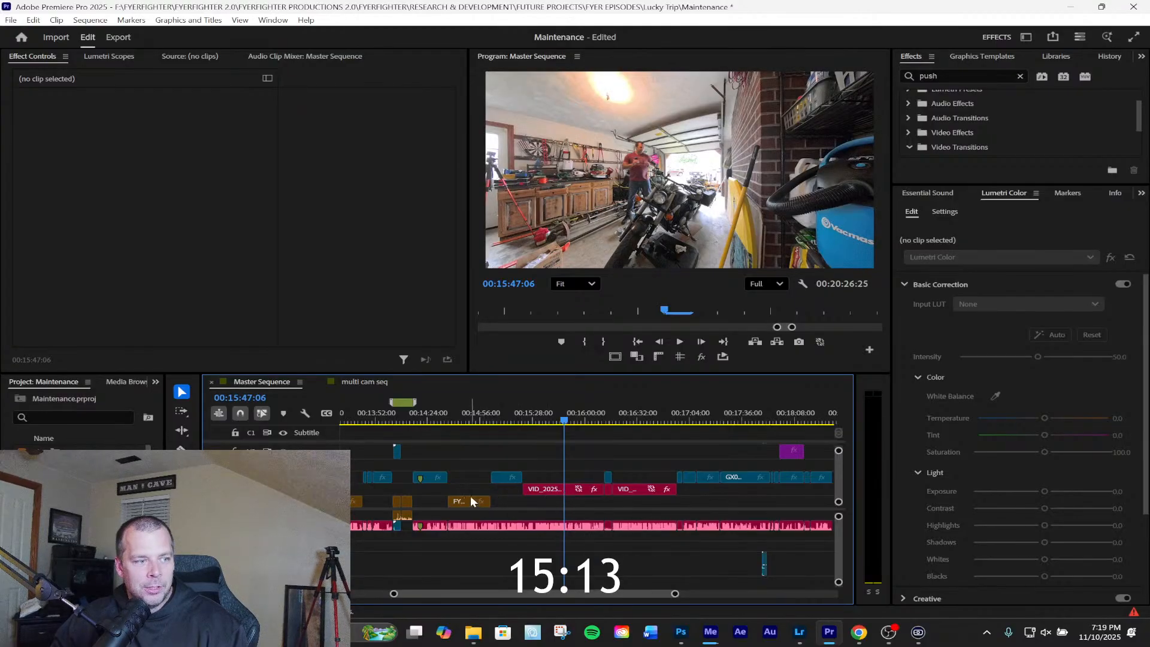
{"action": "left_click", "coordinate": [471, 500]}
Show the frame at 00:10:03:19 within the FYR_0742.MOV clip
{"action": "scroll", "coordinate": [523, 461], "scroll_direction": "up", "scroll_amount": 3}
{"action": "scroll", "coordinate": [522, 467], "scroll_direction": "up", "scroll_amount": 5}
{"action": "left_click", "coordinate": [648, 420]}
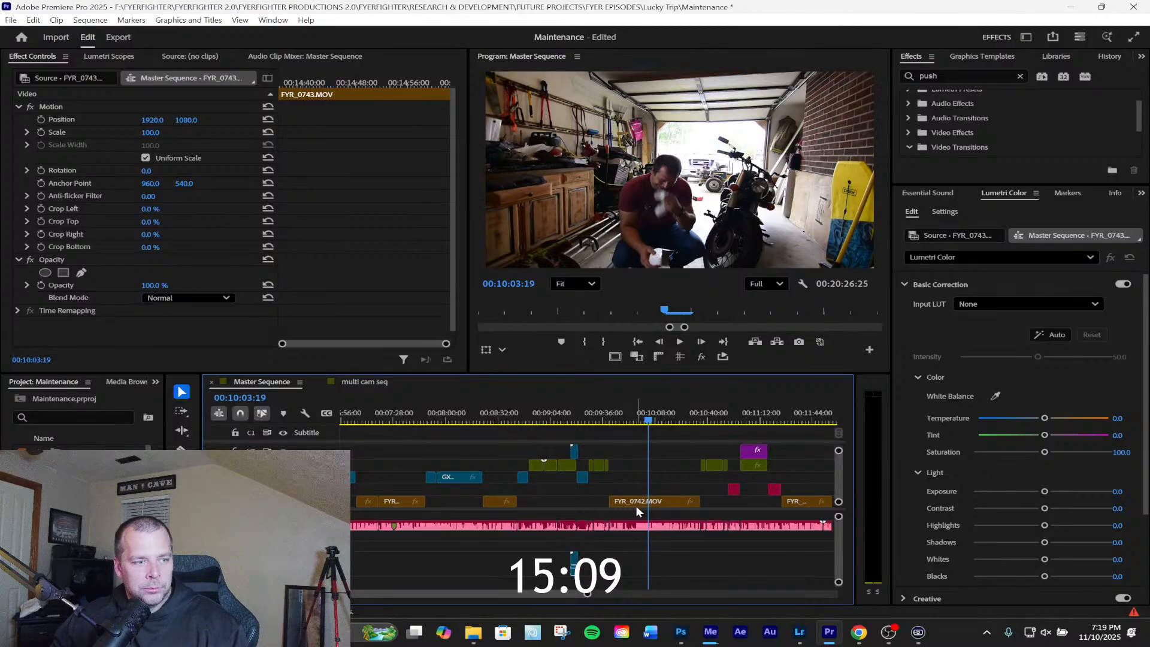
Look at the indoor dog footage around 00:02:42:16 and scrub back to 00:02:36:11
{"action": "scroll", "coordinate": [639, 466], "scroll_direction": "up", "scroll_amount": 5}
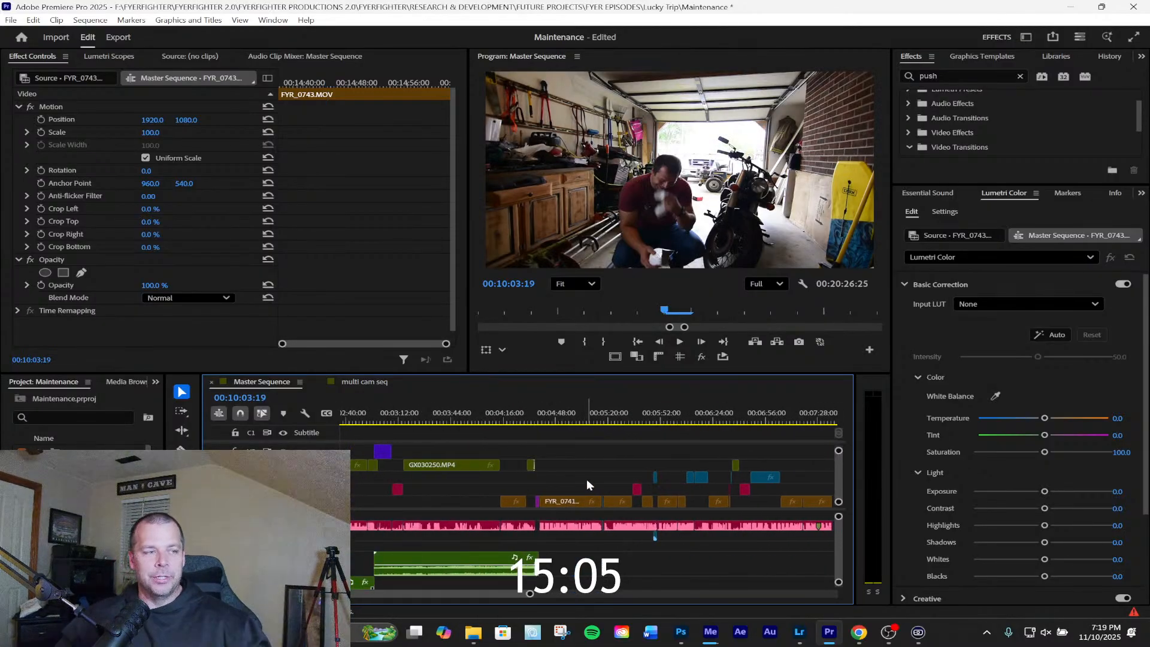
{"action": "scroll", "coordinate": [574, 487], "scroll_direction": "up", "scroll_amount": 3}
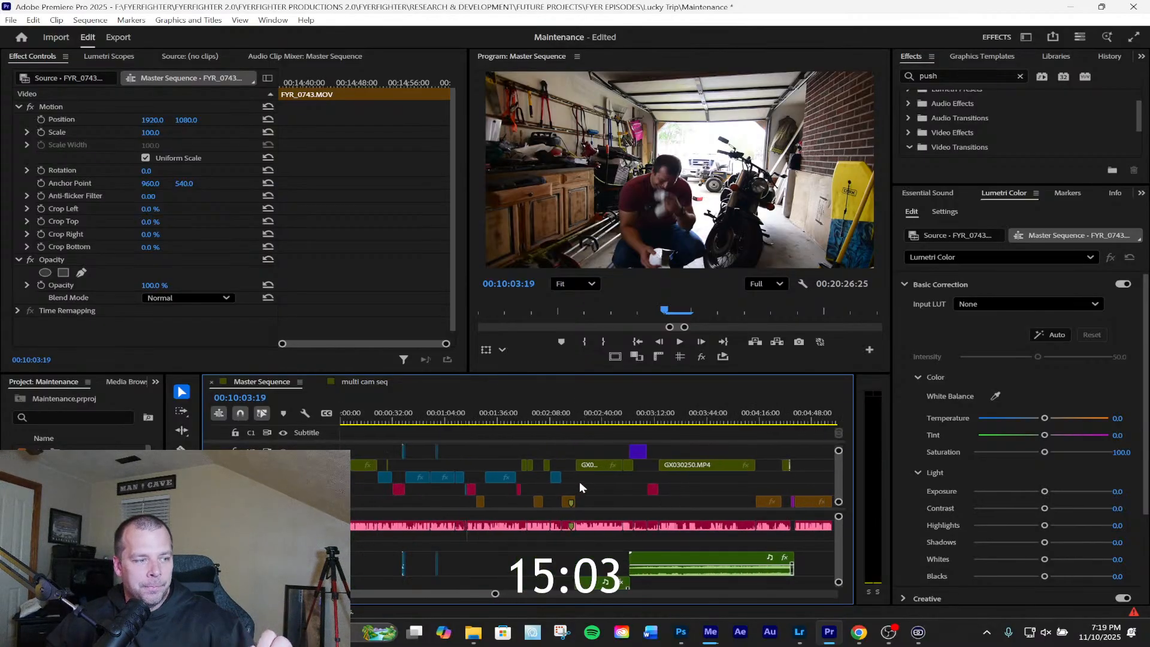
{"action": "left_click", "coordinate": [607, 414]}
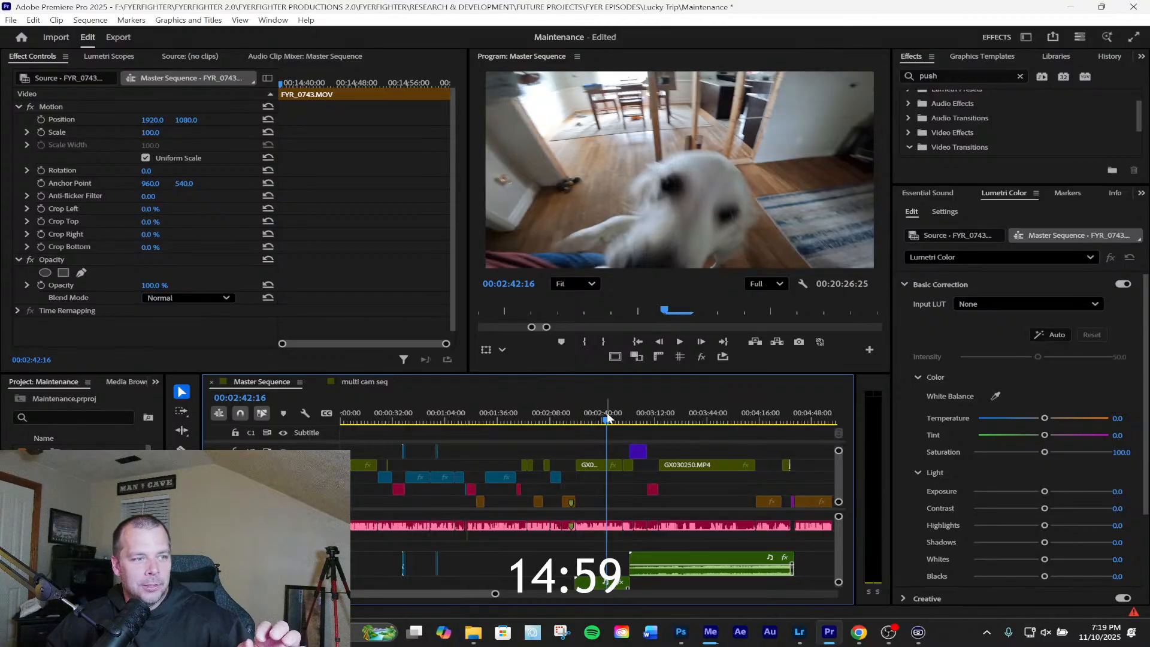
{"action": "left_click", "coordinate": [592, 415]}
{"action": "left_click_drag", "start_coordinate": [598, 417], "coordinate": [599, 423]}
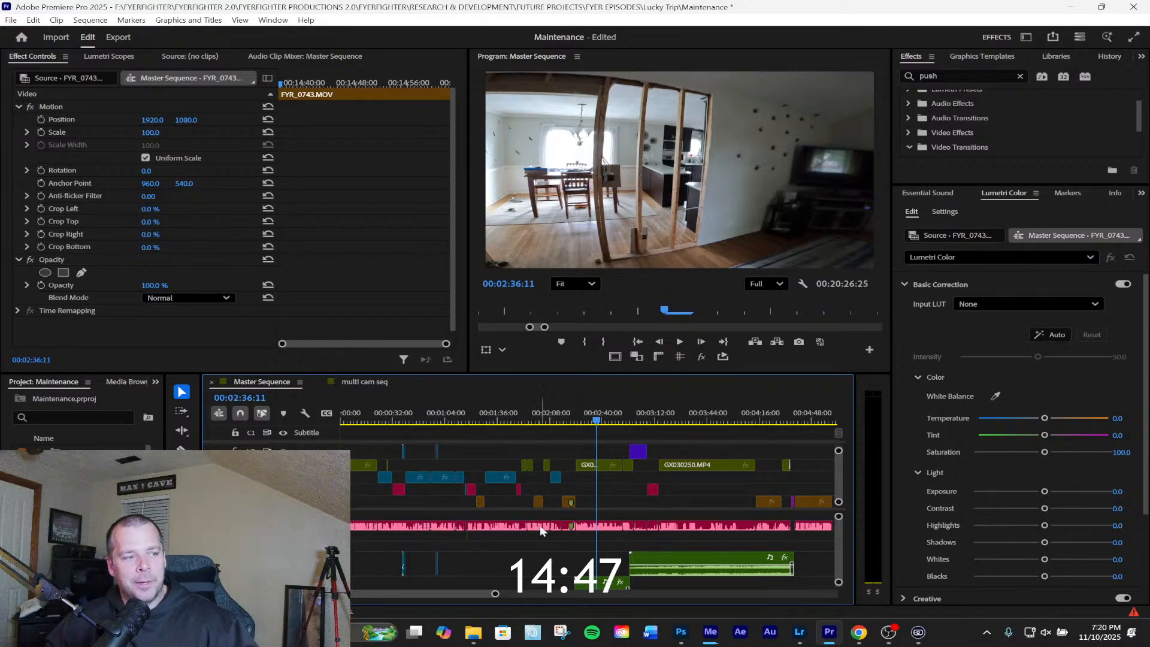
Move the playhead to 00:01:42:14 and magnify the timeline around that garage clip
{"action": "left_click", "coordinate": [509, 419]}
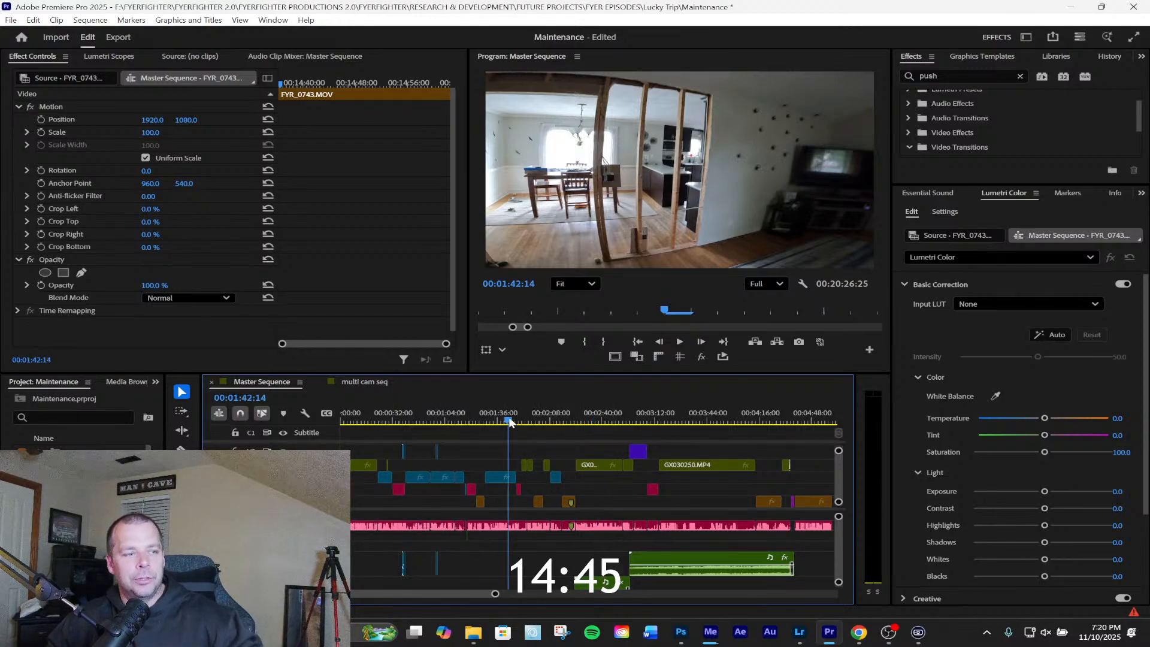
{"action": "key", "text": "equal"}
{"action": "key", "text": "equal"}
{"action": "key", "text": "equal"}
{"action": "key", "text": "equal"}
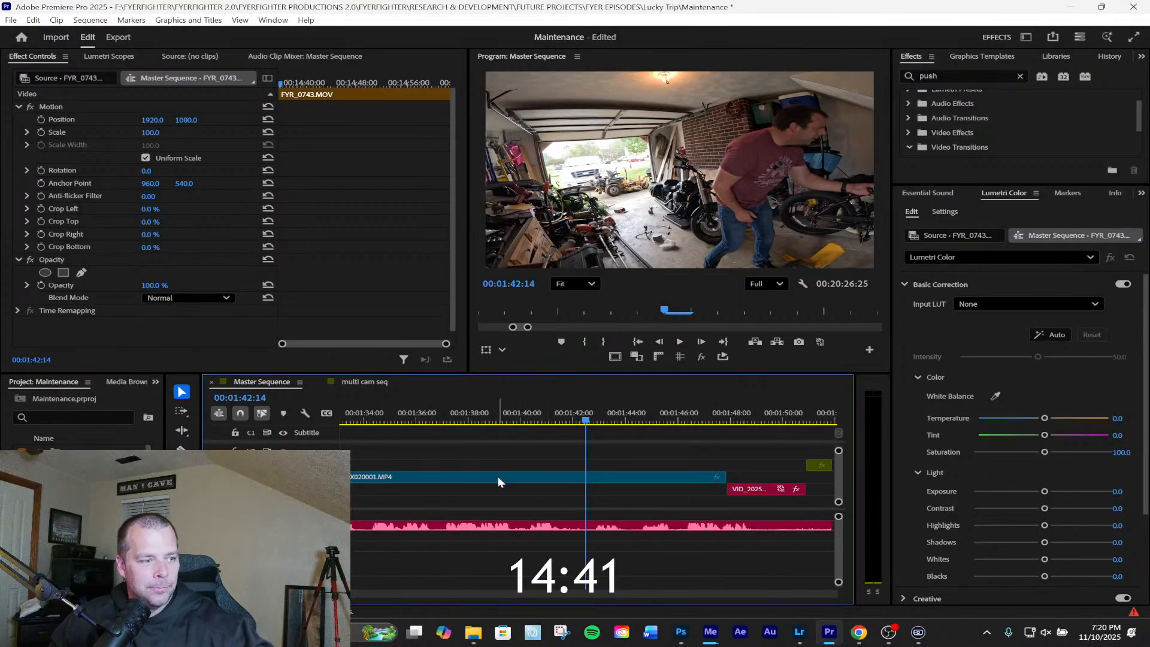
Try stacking duplicate copies of the GX020001.MP4 clip on the neighbouring video tracks, and undo all the duplicates
{"action": "left_click_drag", "start_coordinate": [482, 479], "coordinate": [439, 447], "text": "alt"}
{"action": "left_click", "coordinate": [480, 463]}
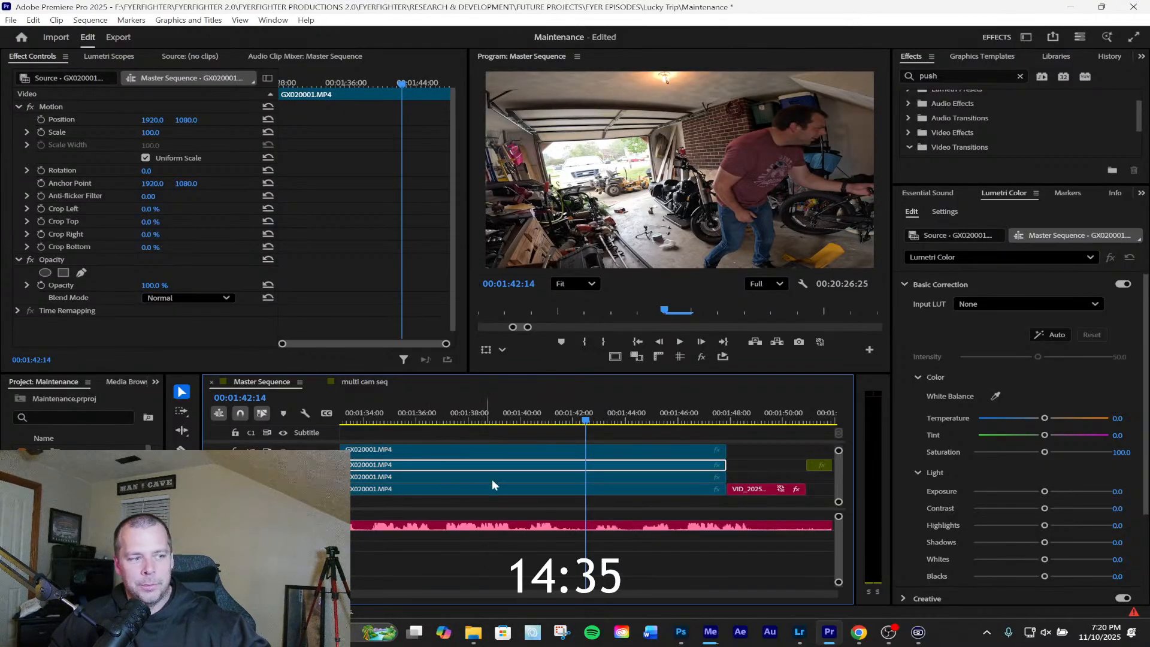
{"action": "key", "text": "ctrl+z"}
{"action": "key", "text": "ctrl+z"}
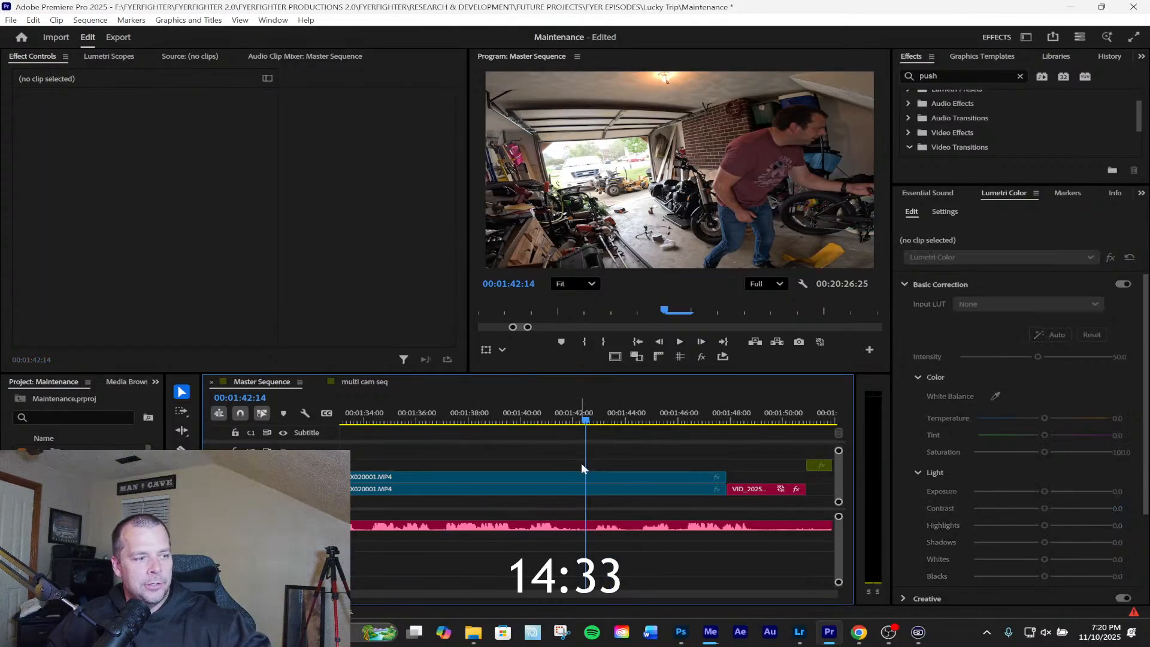
{"action": "key", "text": "ctrl+z"}
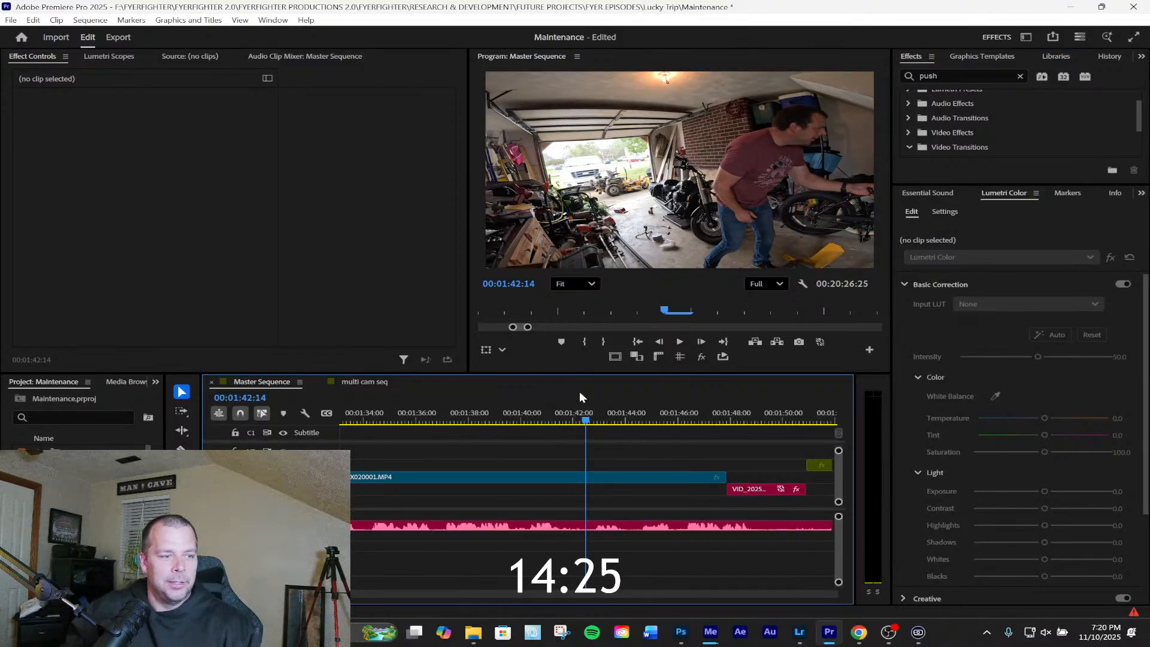
Widen the timeline view and look at the garage shots at 00:05:12:25 and 00:06:45:11
{"action": "left_click_drag", "start_coordinate": [277, 593], "coordinate": [531, 593]}
{"action": "left_click_drag", "start_coordinate": [378, 408], "coordinate": [646, 455]}
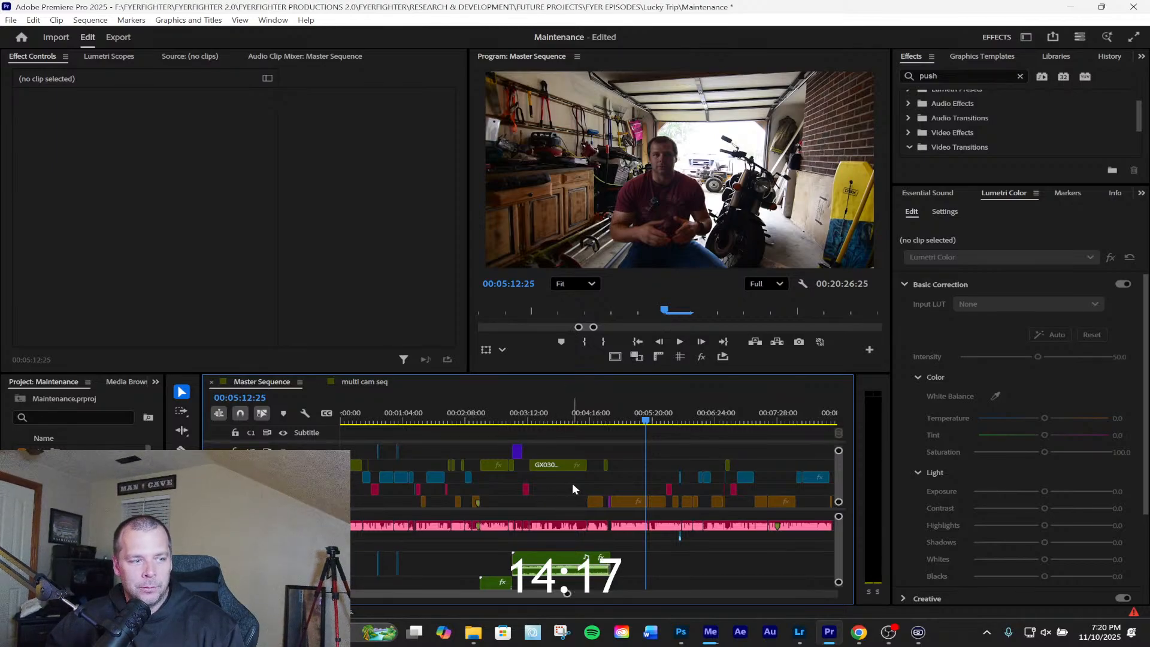
{"action": "left_click_drag", "start_coordinate": [663, 419], "coordinate": [735, 427]}
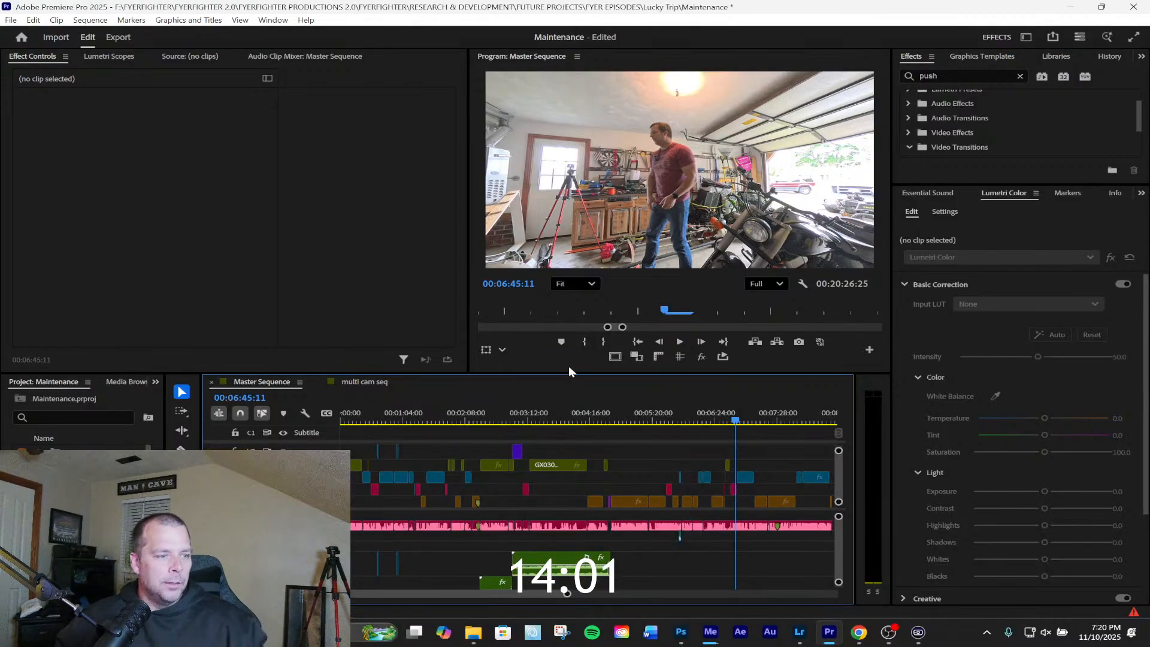
Move the playhead to the low motorcycle shot at 00:01:51:13 and magnify the timeline around it
{"action": "left_click", "coordinate": [447, 418]}
{"action": "mouse_move", "coordinate": [446, 421]}
{"action": "left_mouse_down"}
{"action": "mouse_move", "coordinate": [412, 423]}
{"action": "mouse_move", "coordinate": [490, 428]}
{"action": "mouse_move", "coordinate": [454, 430]}
{"action": "left_mouse_up"}
{"action": "key", "text": "equal"}
{"action": "key", "text": "equal"}
{"action": "key", "text": "equal"}
{"action": "key", "text": "equal"}
{"action": "left_click_drag", "start_coordinate": [523, 422], "coordinate": [472, 432]}
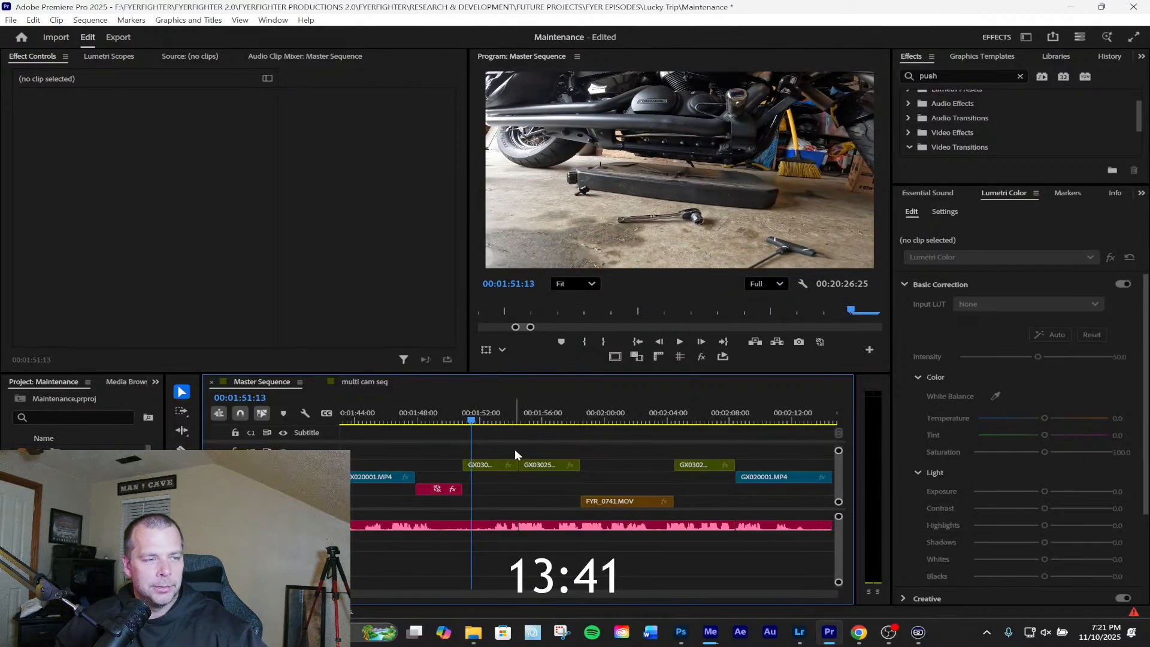
Look over the clips around the low motorcycle shot and set the playhead to 00:01:51:12
{"action": "scroll", "coordinate": [521, 486], "scroll_direction": "up", "scroll_amount": 2}
{"action": "left_click_drag", "start_coordinate": [529, 421], "coordinate": [635, 452]}
{"action": "left_click_drag", "start_coordinate": [607, 457], "coordinate": [531, 461]}
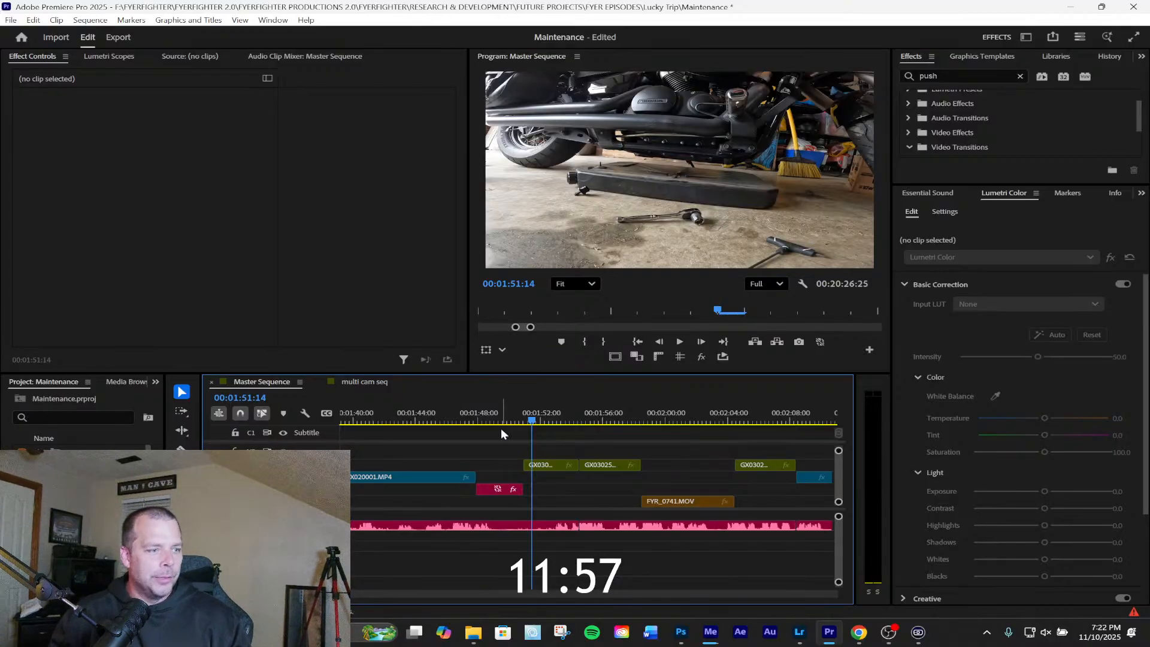
{"action": "left_click", "coordinate": [532, 422]}
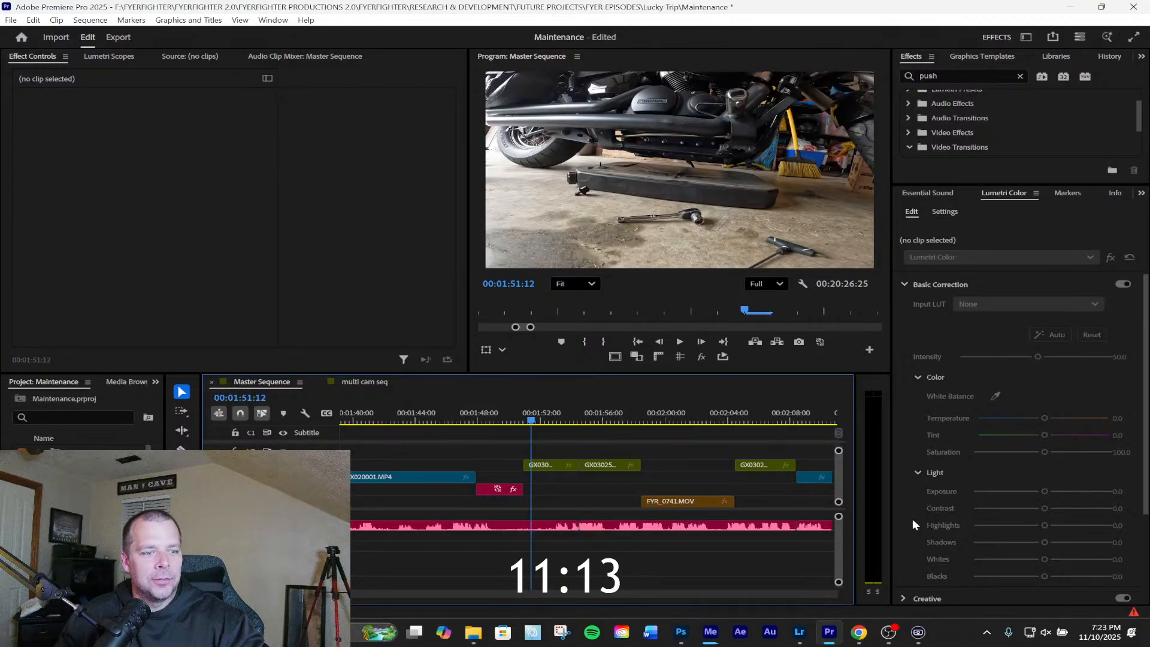
Switch to Lightroom, bring up the Canva Thumbnails design, and examine the Neglect thumbnail on page 81
{"action": "left_click", "coordinate": [804, 638]}
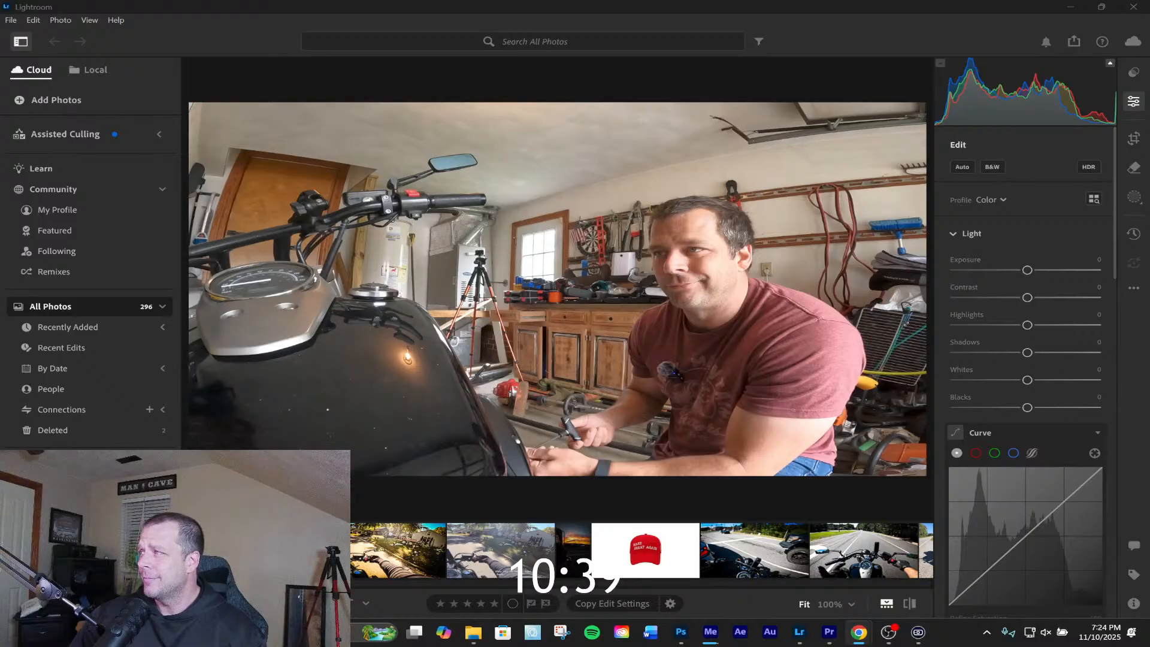
{"action": "left_click_drag", "start_coordinate": [1149, 183], "coordinate": [269, 3]}
{"action": "scroll", "coordinate": [630, 374], "scroll_direction": "down", "scroll_amount": 1}
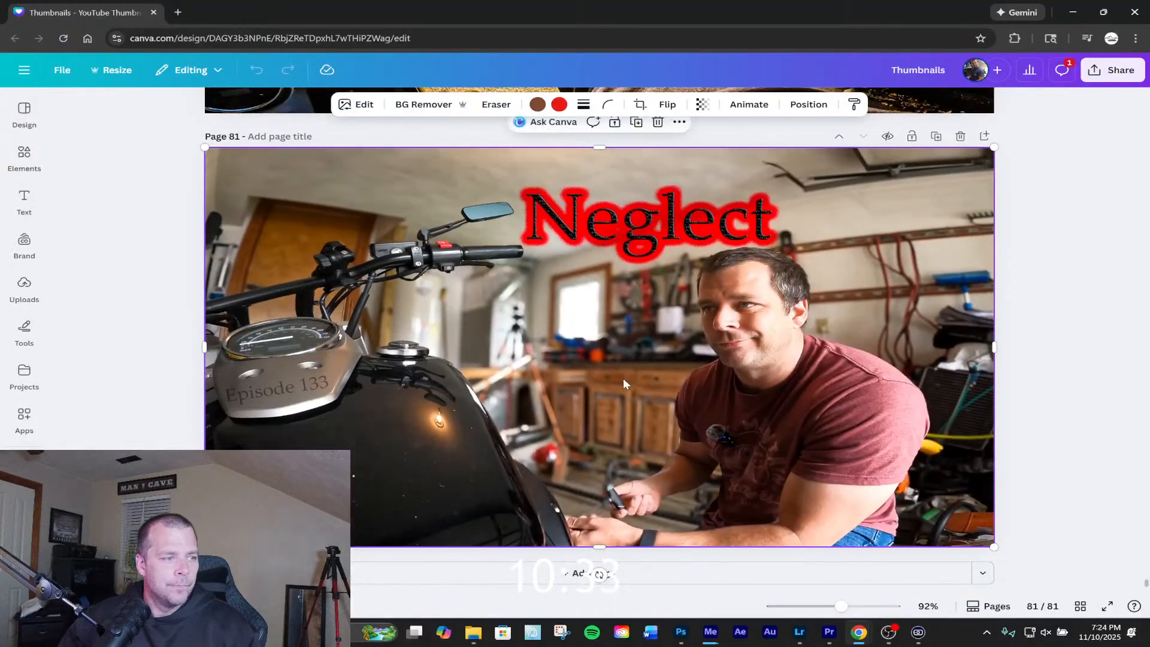
{"action": "scroll", "coordinate": [288, 405], "scroll_direction": "up", "scroll_amount": 3}
{"action": "scroll", "coordinate": [290, 412], "scroll_direction": "down", "scroll_amount": 3}
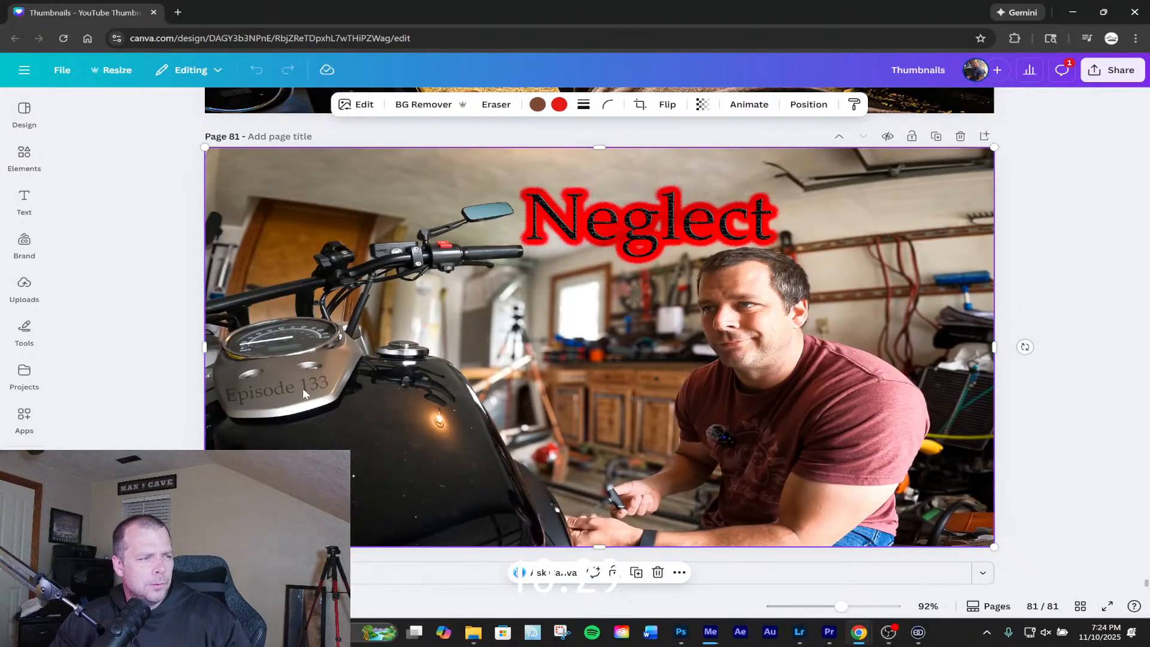
{"action": "scroll", "coordinate": [303, 386], "scroll_direction": "up", "scroll_amount": 3}
{"action": "scroll", "coordinate": [305, 387], "scroll_direction": "down", "scroll_amount": 3}
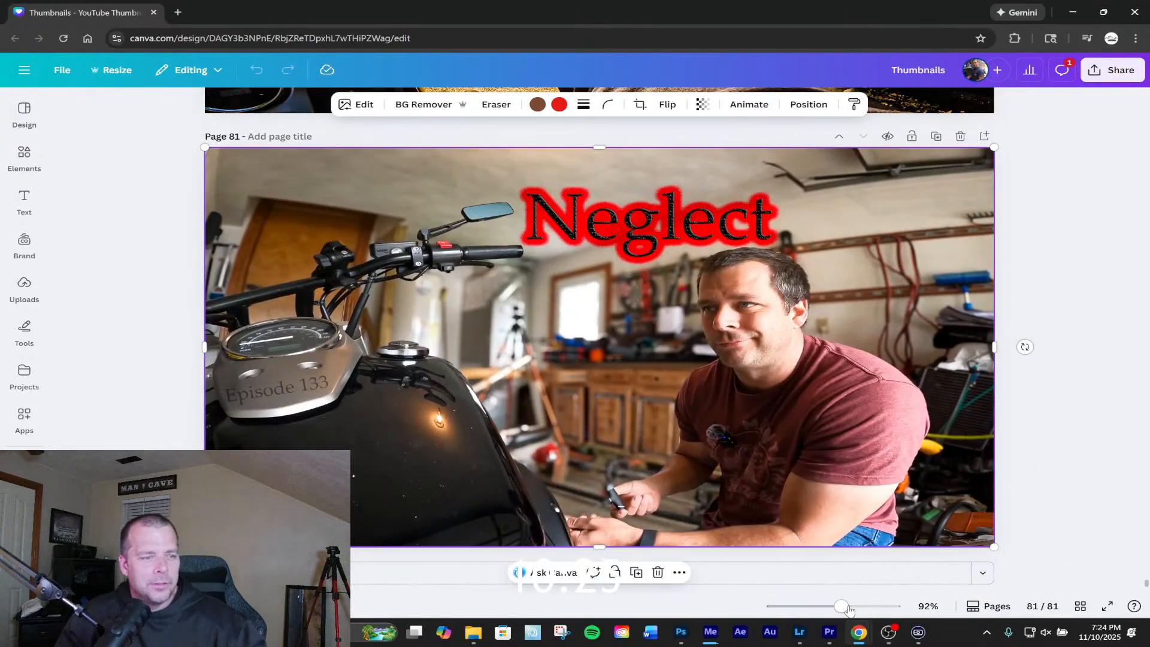
Magnify the Episode 133 label on page 81 and undo the accidental move of the thumbnail image
{"action": "left_click_drag", "start_coordinate": [841, 606], "coordinate": [852, 606]}
{"action": "left_click_drag", "start_coordinate": [567, 407], "coordinate": [929, 367]}
{"action": "scroll", "coordinate": [638, 394], "scroll_direction": "up", "scroll_amount": 4}
{"action": "scroll", "coordinate": [638, 393], "scroll_direction": "down", "scroll_amount": 4}
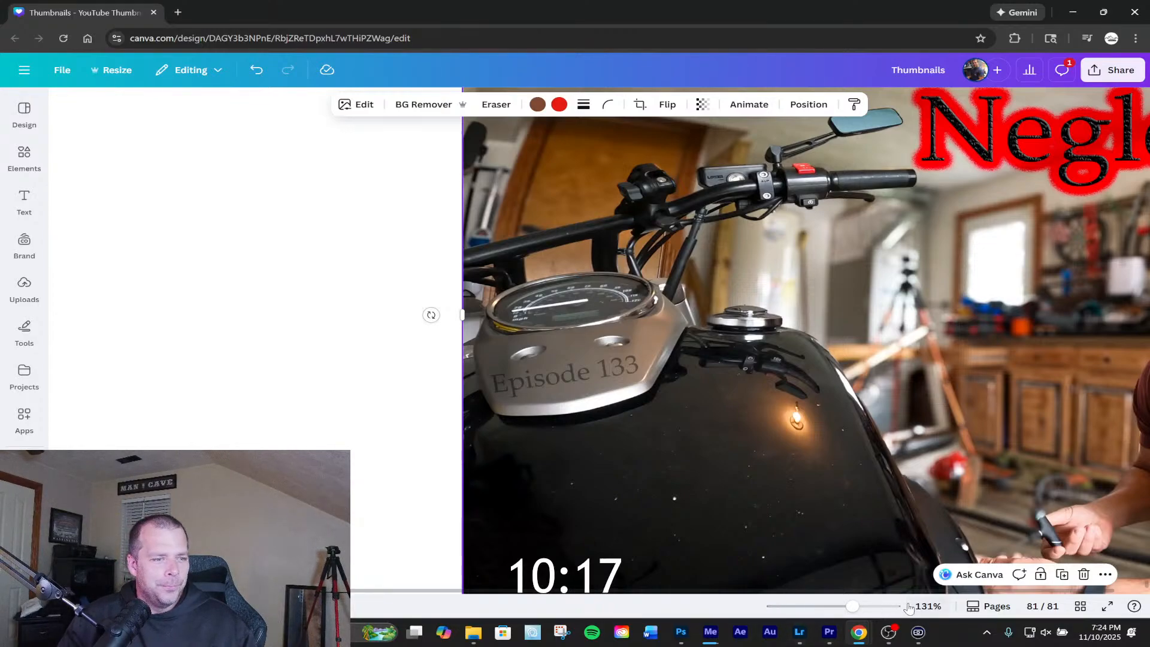
{"action": "left_click_drag", "start_coordinate": [853, 606], "coordinate": [802, 607]}
{"action": "scroll", "coordinate": [801, 506], "scroll_direction": "down", "scroll_amount": 4}
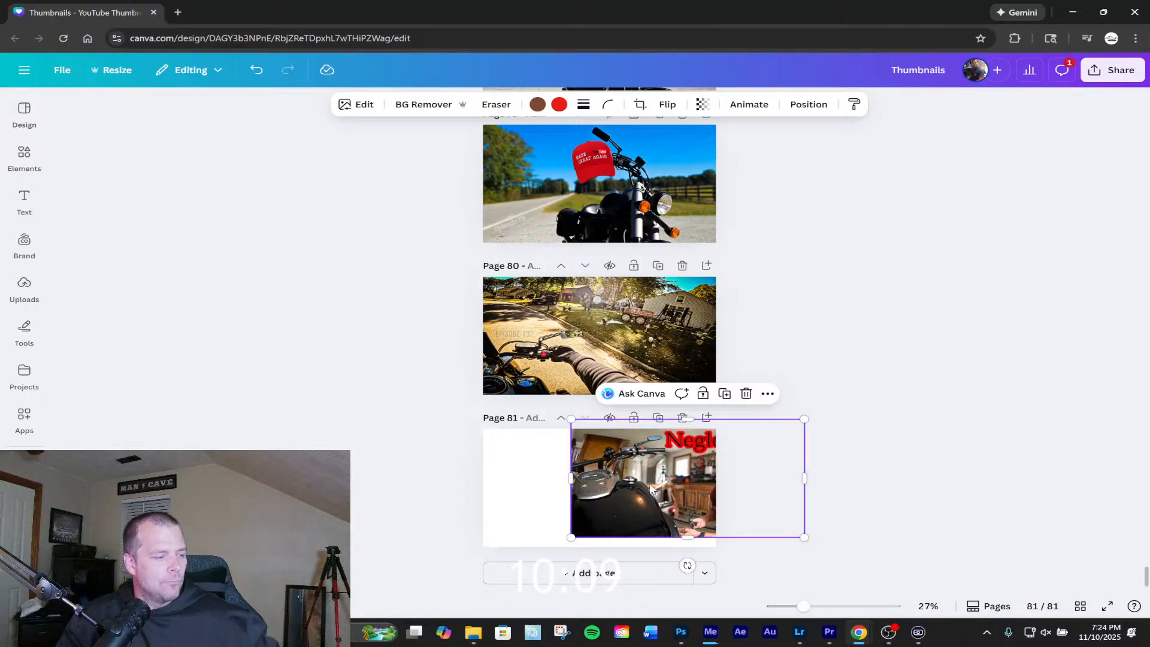
{"action": "key", "text": "ctrl+z"}
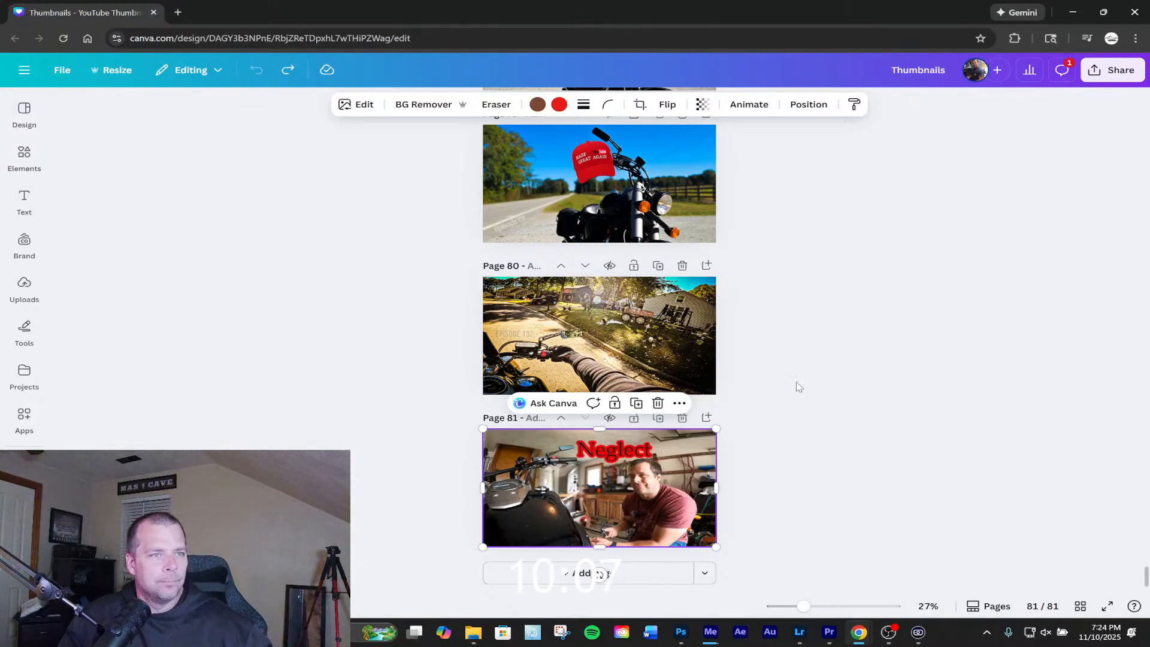
Set the zoom to 100% and view the whole Neglect thumbnail on page 81
{"action": "left_click_drag", "start_coordinate": [807, 606], "coordinate": [844, 606]}
{"action": "scroll", "coordinate": [835, 465], "scroll_direction": "down", "scroll_amount": 7}
{"action": "scroll", "coordinate": [834, 465], "scroll_direction": "down", "scroll_amount": 3}
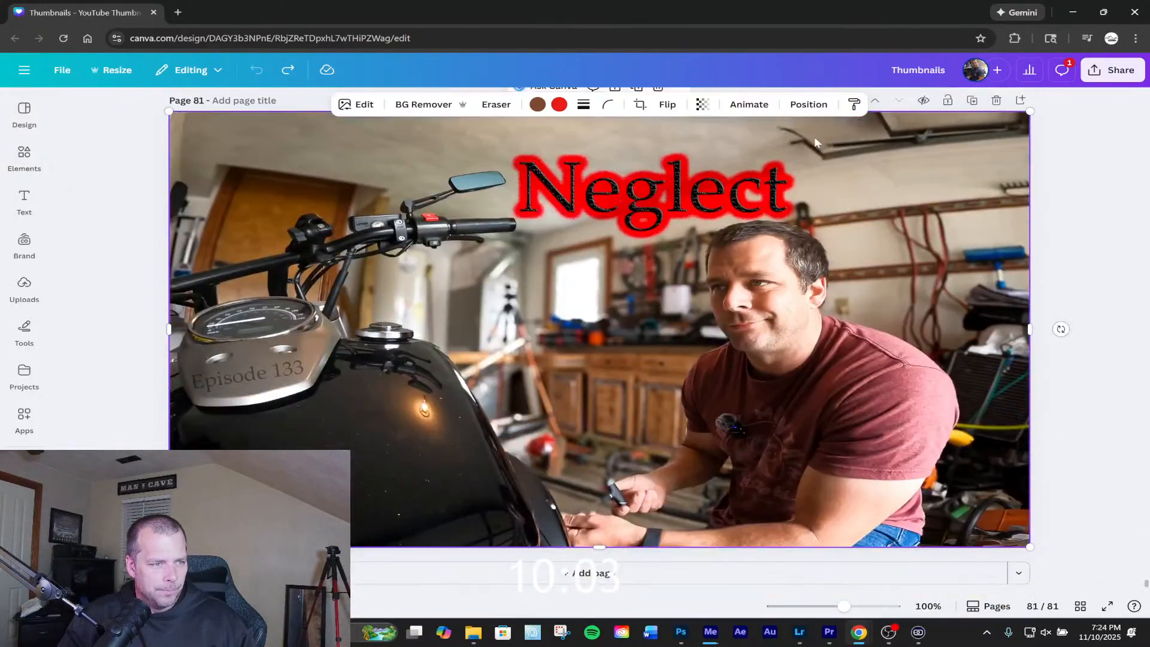
Switch to Premiere Pro and export the frame at 00:01:51:12 as a 16-bit PNG named 3
{"action": "key", "text": "alt+Tab"}
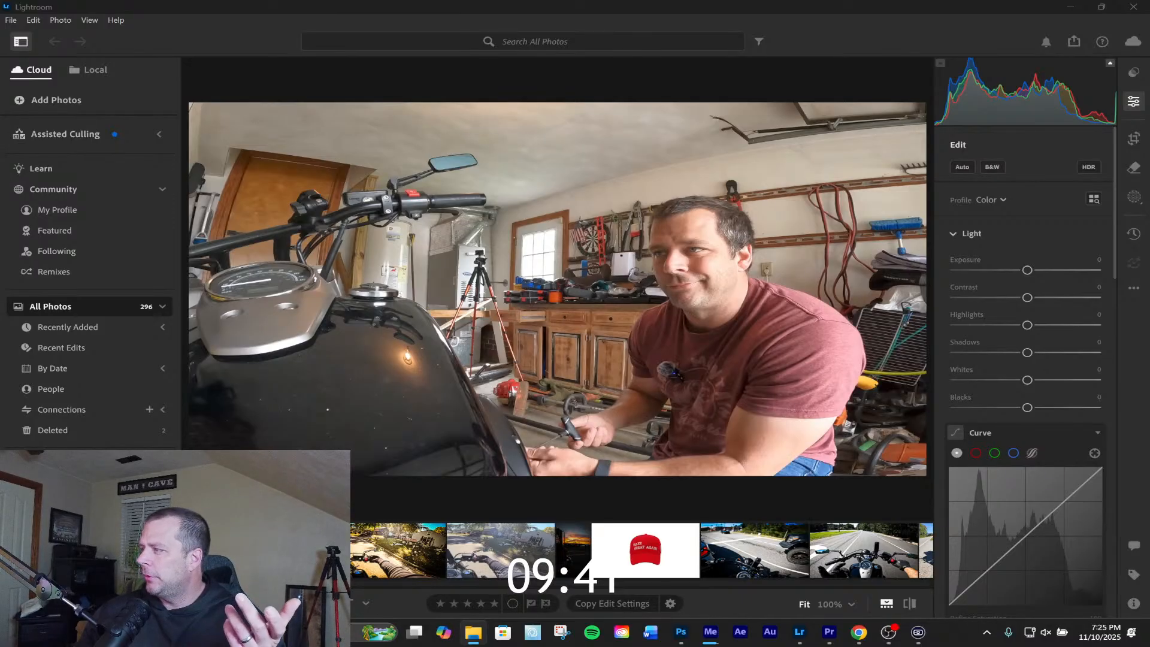
{"action": "left_click", "coordinate": [838, 636]}
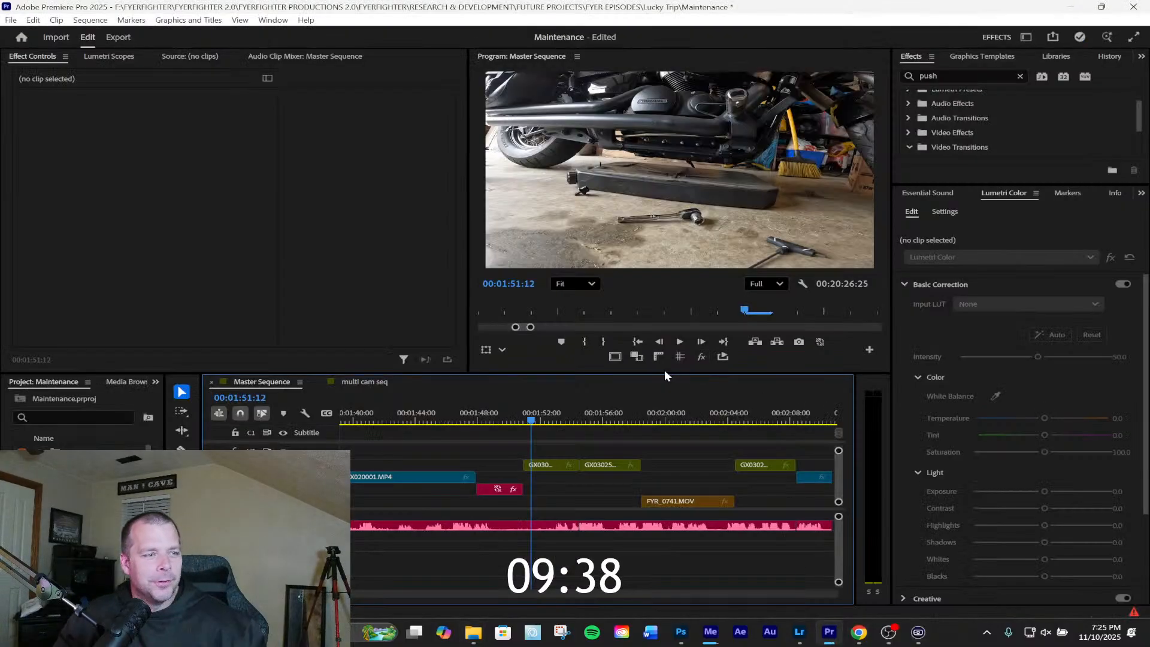
{"action": "left_click", "coordinate": [799, 341]}
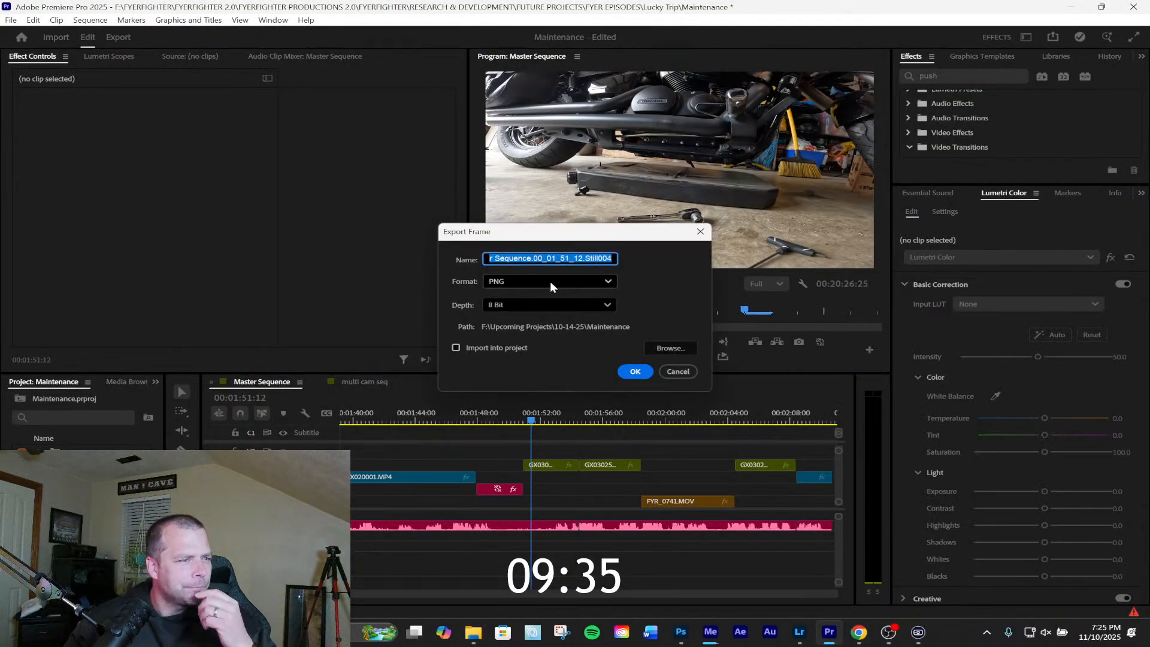
{"action": "left_click", "coordinate": [523, 308]}
{"action": "left_click", "coordinate": [526, 336]}
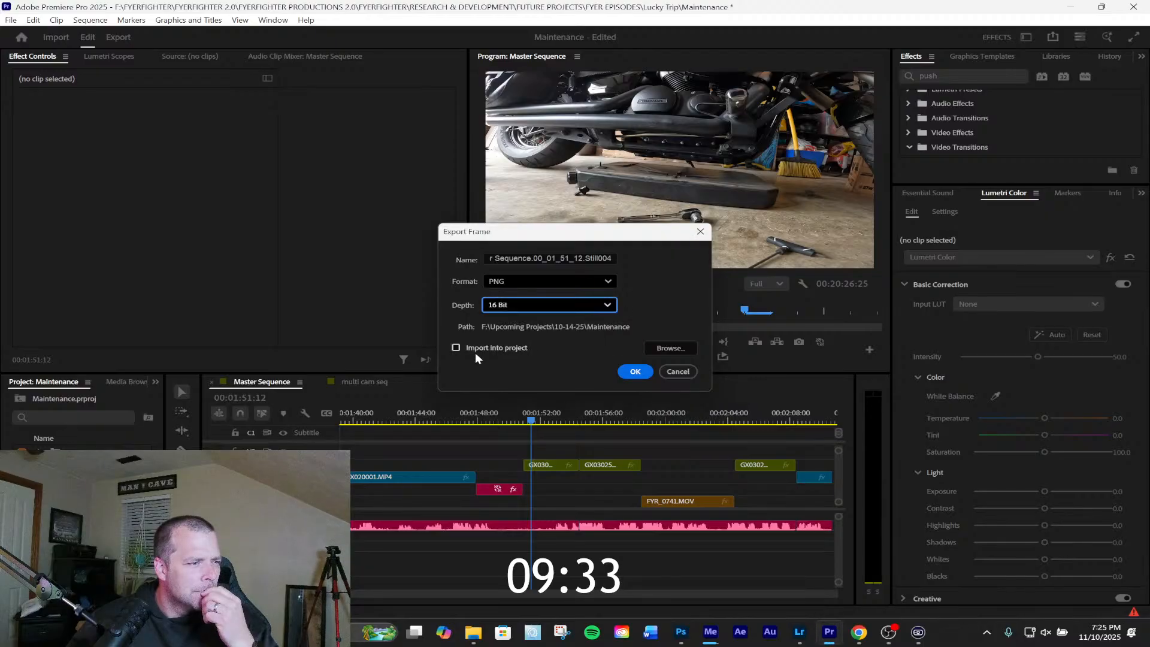
{"action": "left_click", "coordinate": [551, 262]}
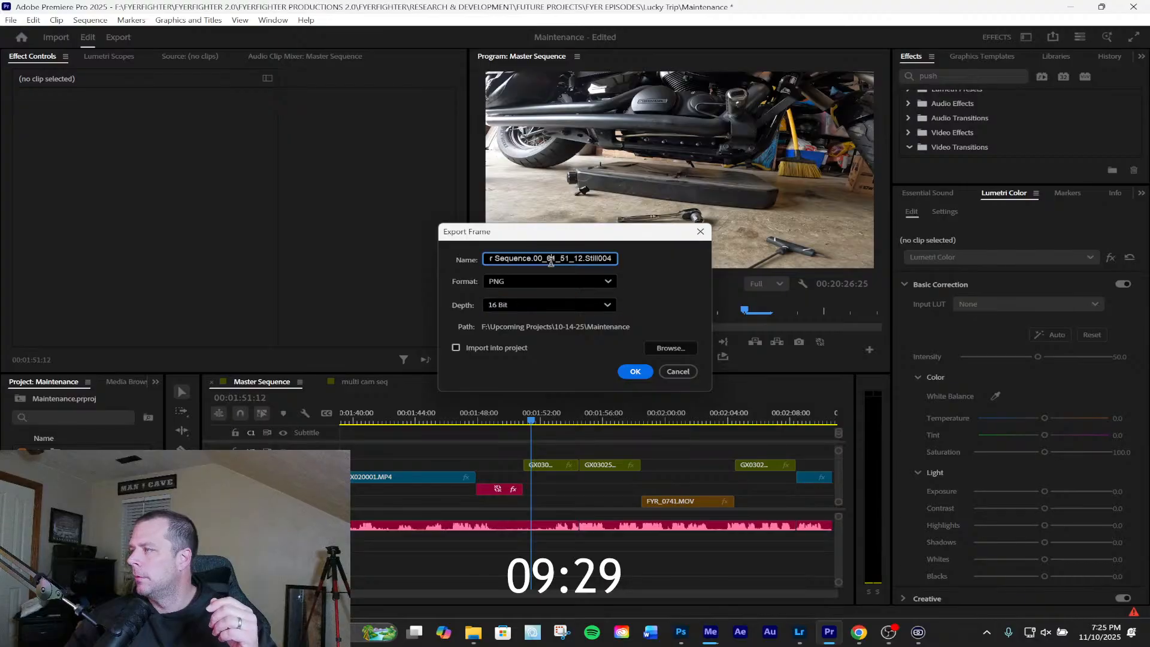
{"action": "key", "text": "ctrl+a"}
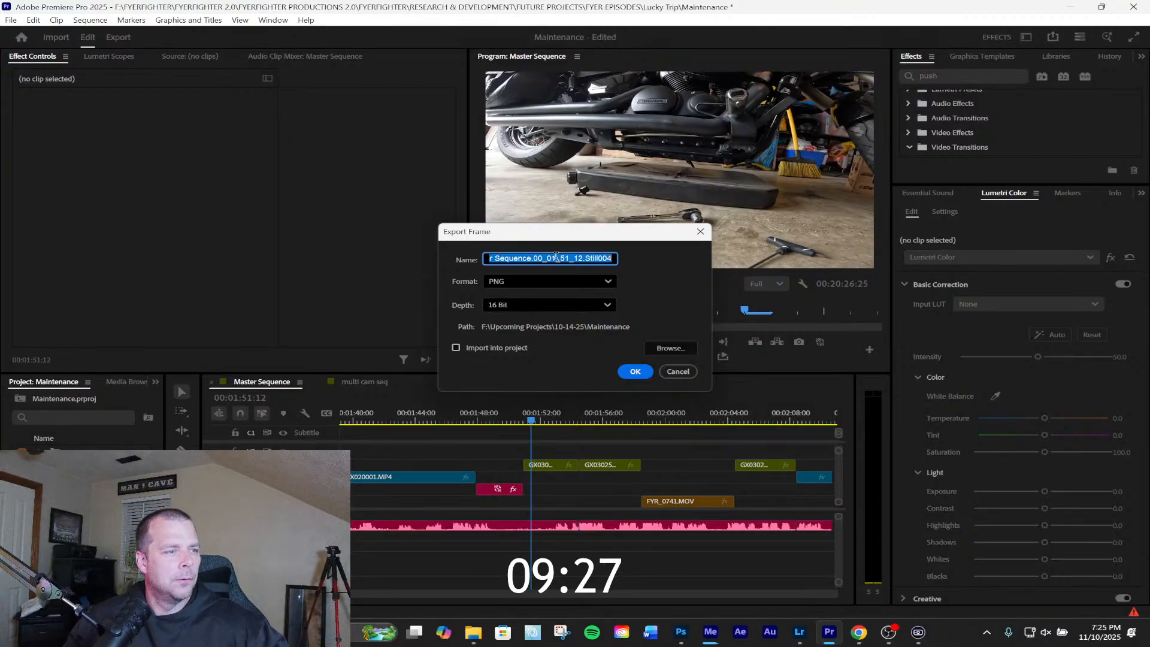
{"action": "type", "text": "3"}
{"action": "key", "text": "Return"}
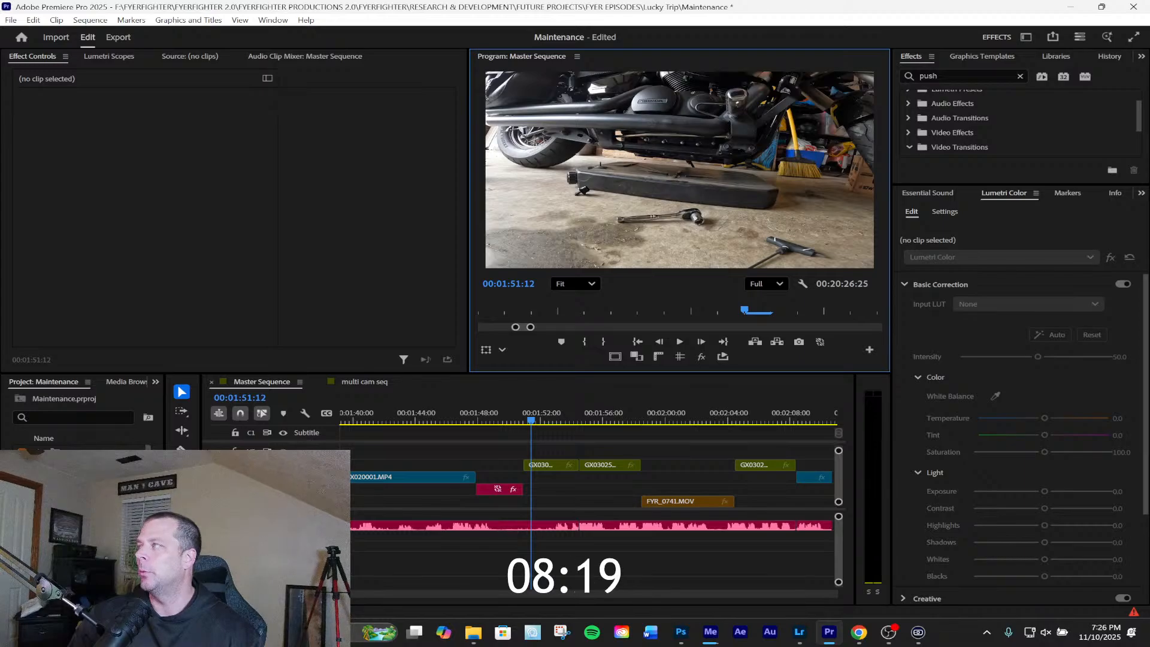
Return to the Canva Thumbnails design and select the Episode 131 label on page 79
{"action": "left_click_drag", "start_coordinate": [1149, 302], "coordinate": [785, 6]}
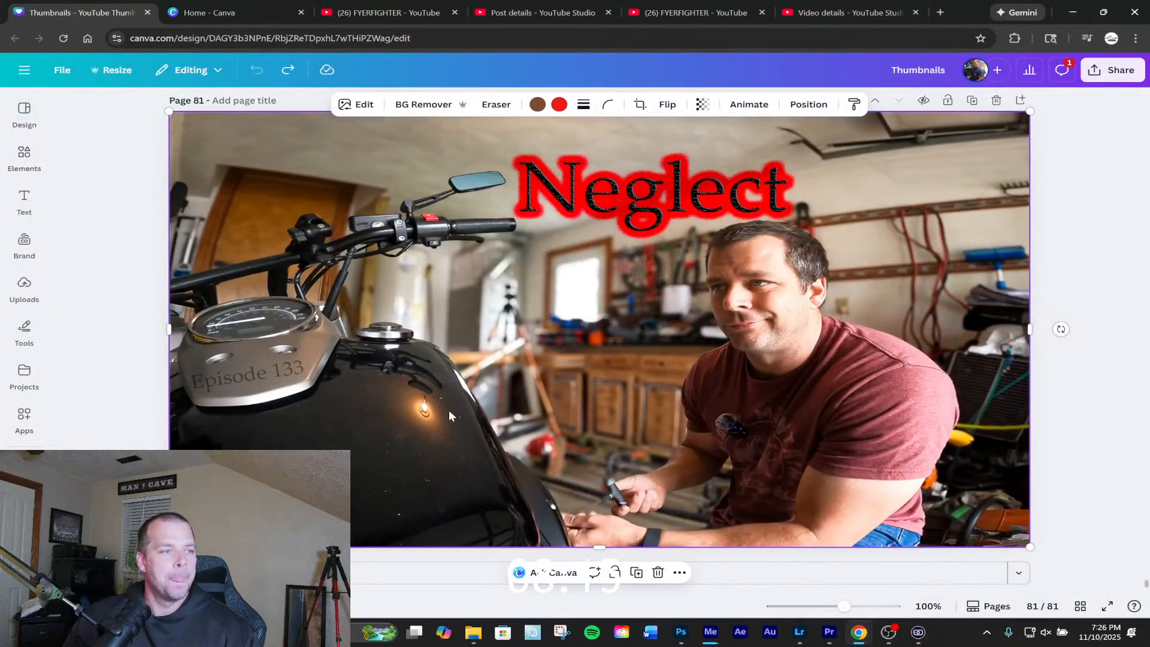
{"action": "scroll", "coordinate": [648, 372], "scroll_direction": "up", "scroll_amount": 4}
{"action": "scroll", "coordinate": [649, 372], "scroll_direction": "up", "scroll_amount": 12}
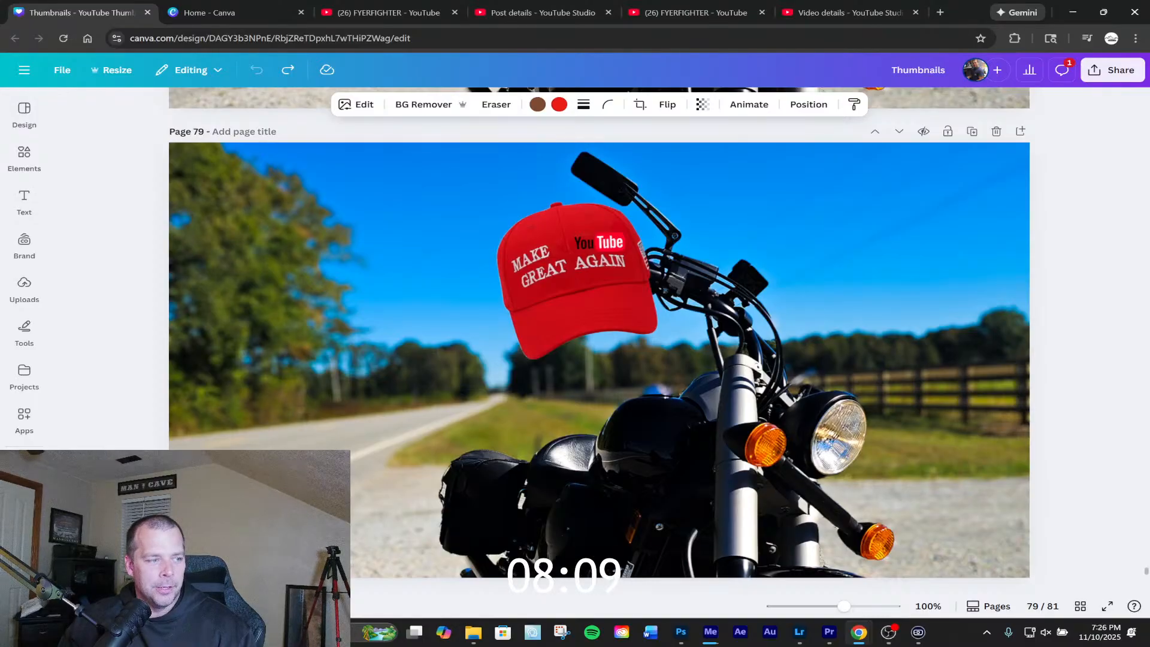
{"action": "left_click", "coordinate": [268, 494]}
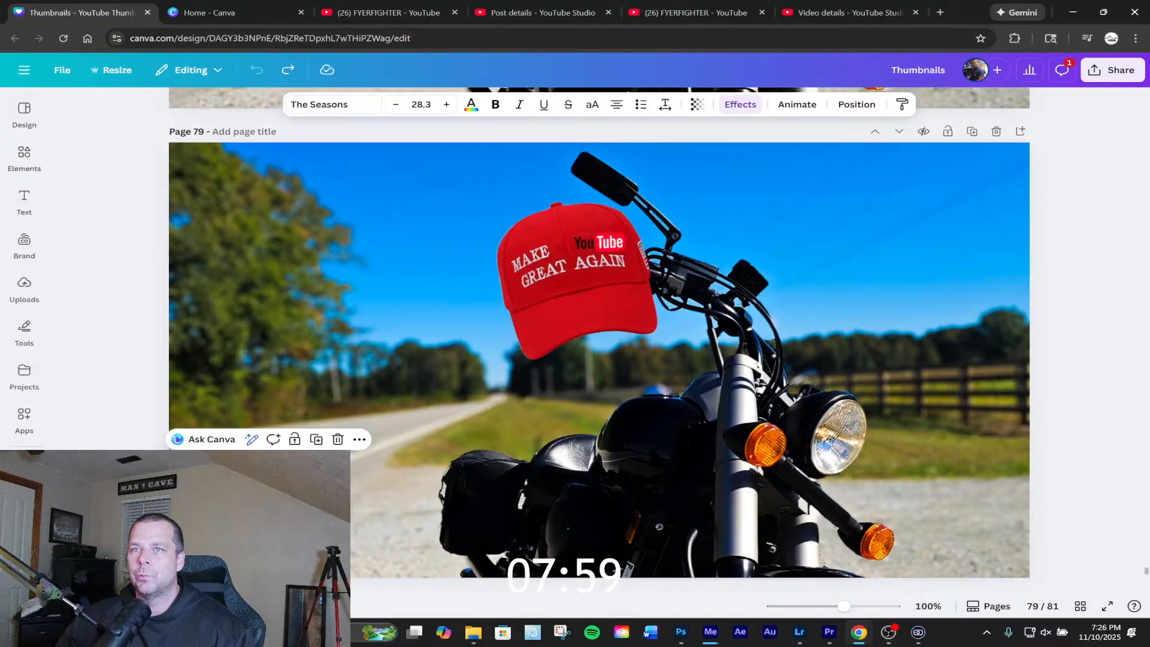
{"action": "key", "text": "alt+Tab"}
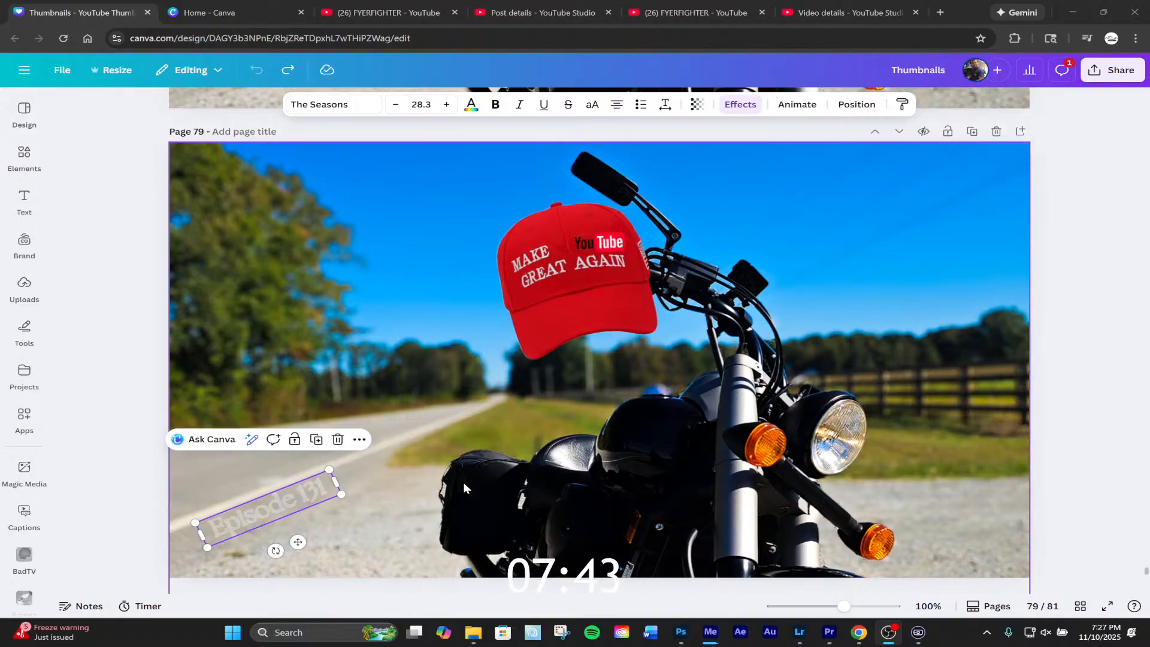
Examine the Episode 132 label on the page 80 thumbnail and go on to page 81
{"action": "scroll", "coordinate": [419, 488], "scroll_direction": "down", "scroll_amount": 10}
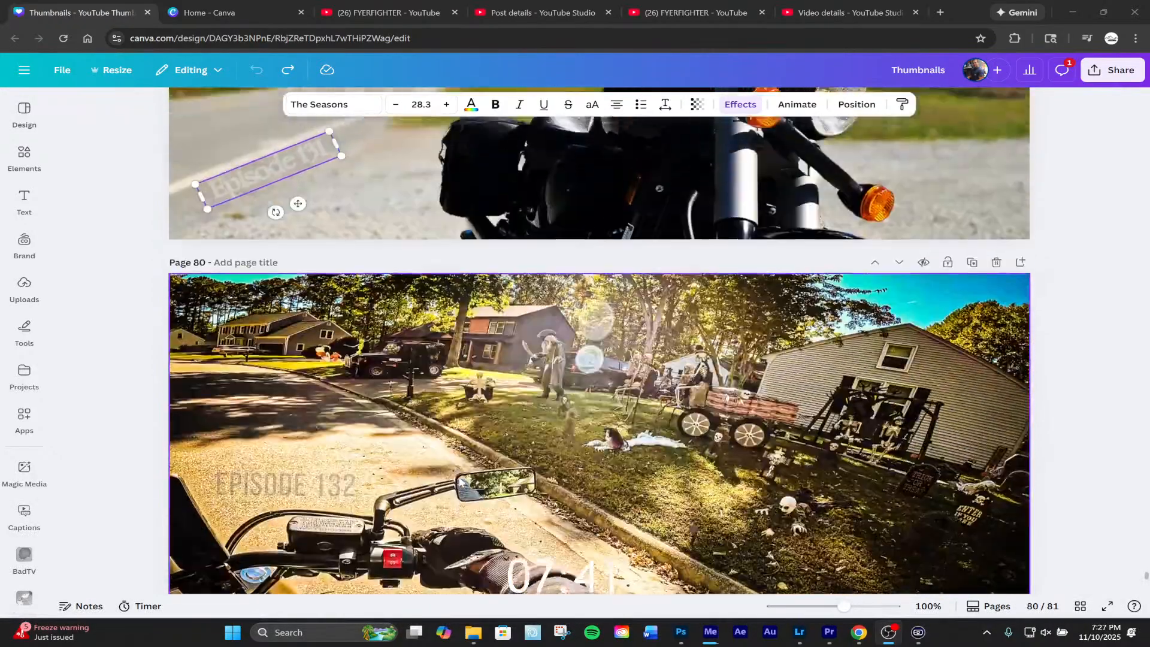
{"action": "scroll", "coordinate": [460, 472], "scroll_direction": "up", "scroll_amount": 3}
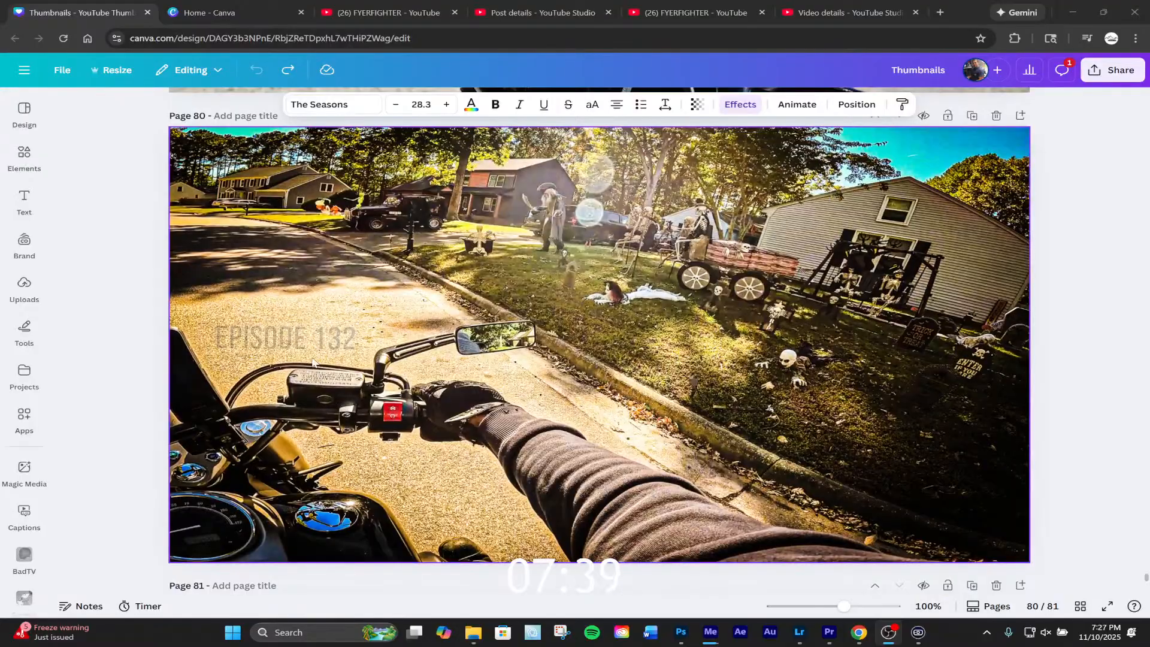
{"action": "left_click", "coordinate": [315, 353]}
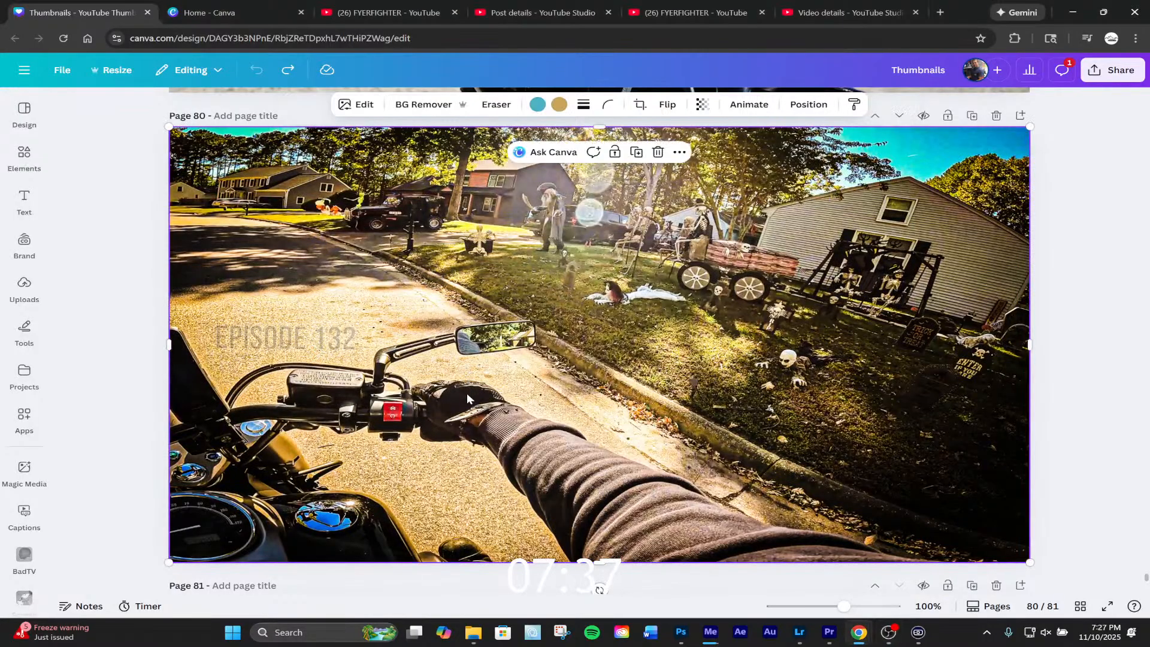
{"action": "scroll", "coordinate": [473, 395], "scroll_direction": "down", "scroll_amount": 3}
{"action": "scroll", "coordinate": [482, 400], "scroll_direction": "up", "scroll_amount": 5}
{"action": "scroll", "coordinate": [465, 411], "scroll_direction": "down", "scroll_amount": 9}
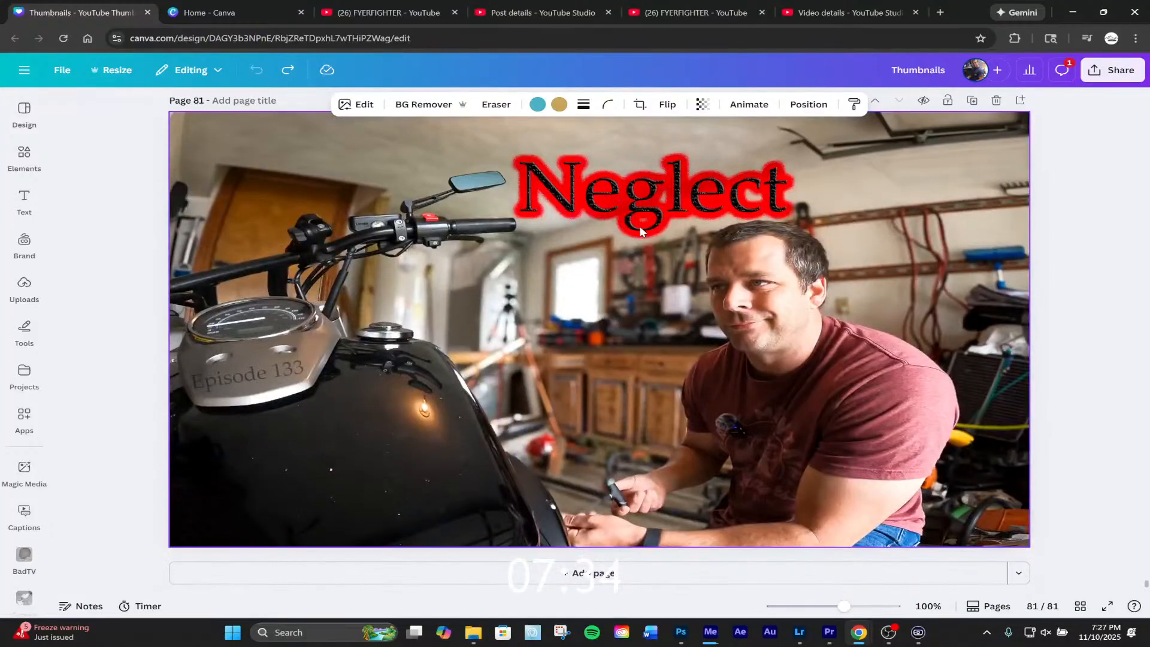
Duplicate page 81 and delete the thumbnail image from the new page 82 to leave it blank
{"action": "left_click", "coordinate": [489, 382]}
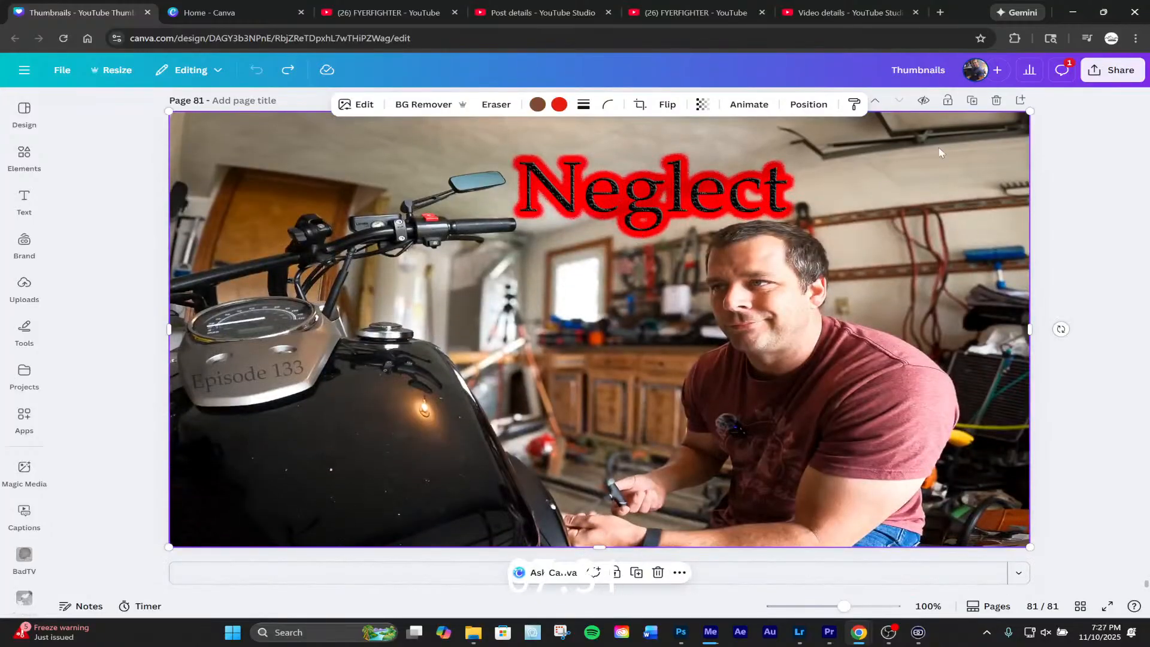
{"action": "left_click", "coordinate": [971, 100]}
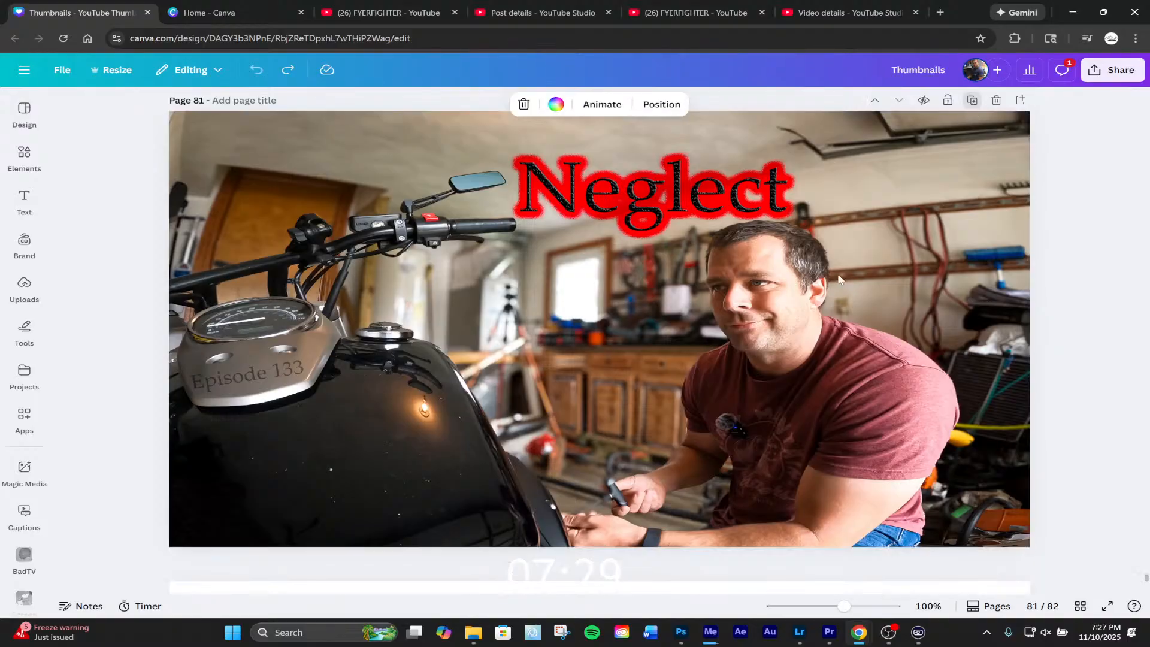
{"action": "left_click", "coordinate": [778, 330]}
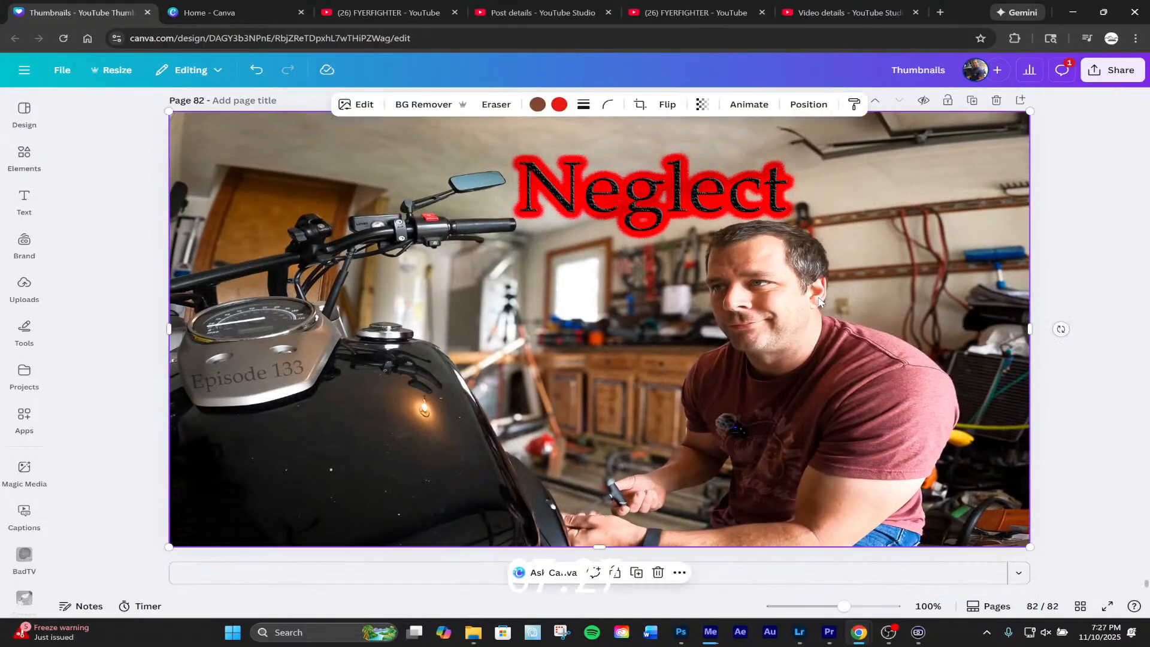
{"action": "key", "text": "Delete"}
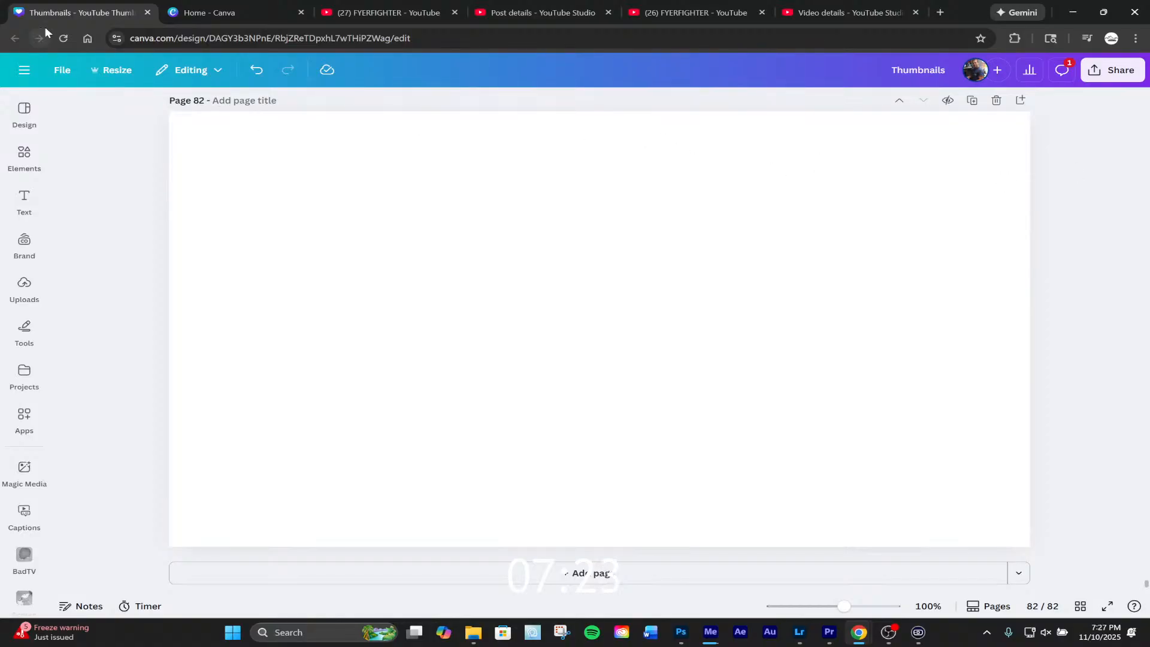
Move the Canva browser window off this display and switch to Lightroom to bring in the exported still
{"action": "left_click_drag", "start_coordinate": [964, 14], "coordinate": [1149, 252]}
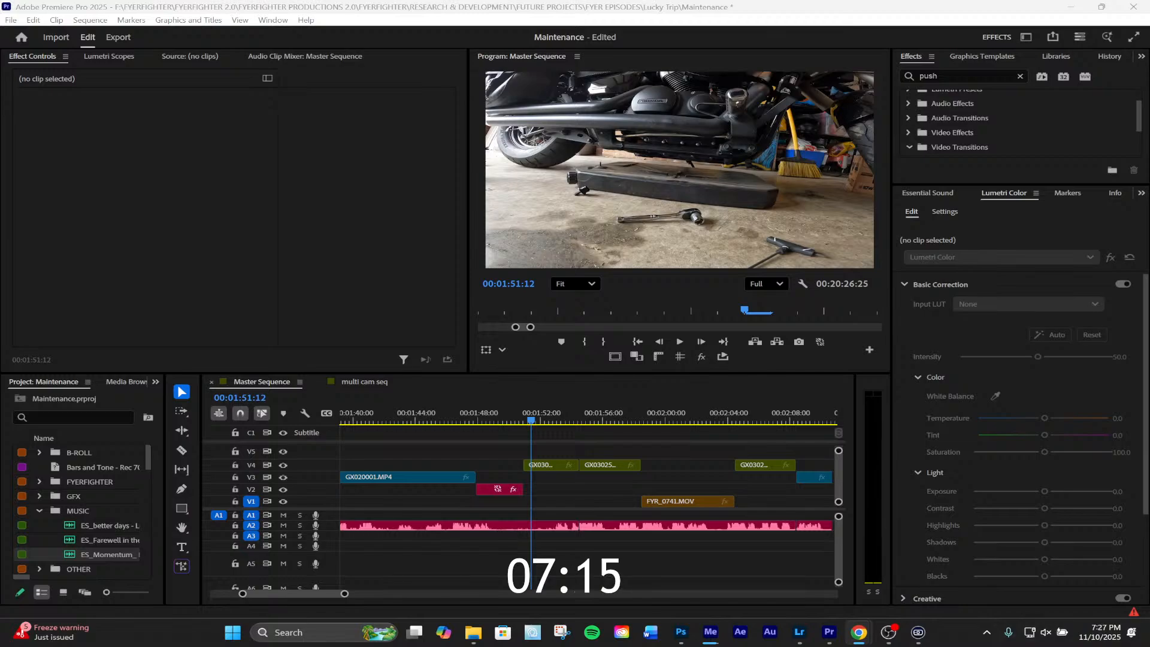
{"action": "left_click", "coordinate": [800, 633]}
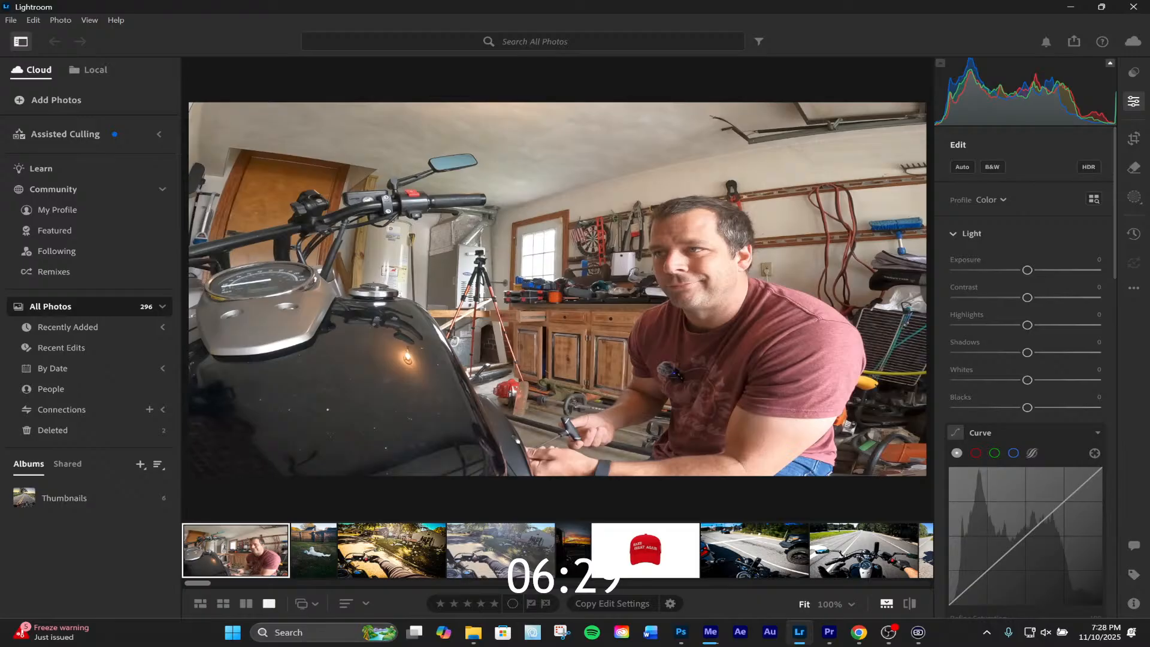
{"action": "key", "text": "alt+Tab"}
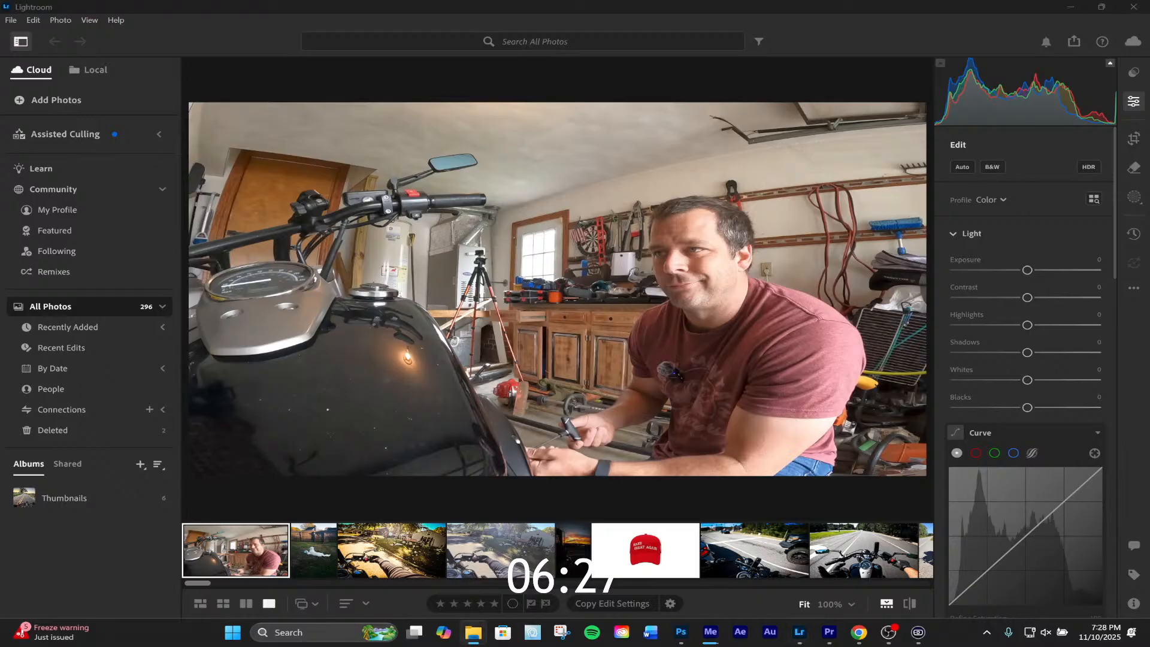
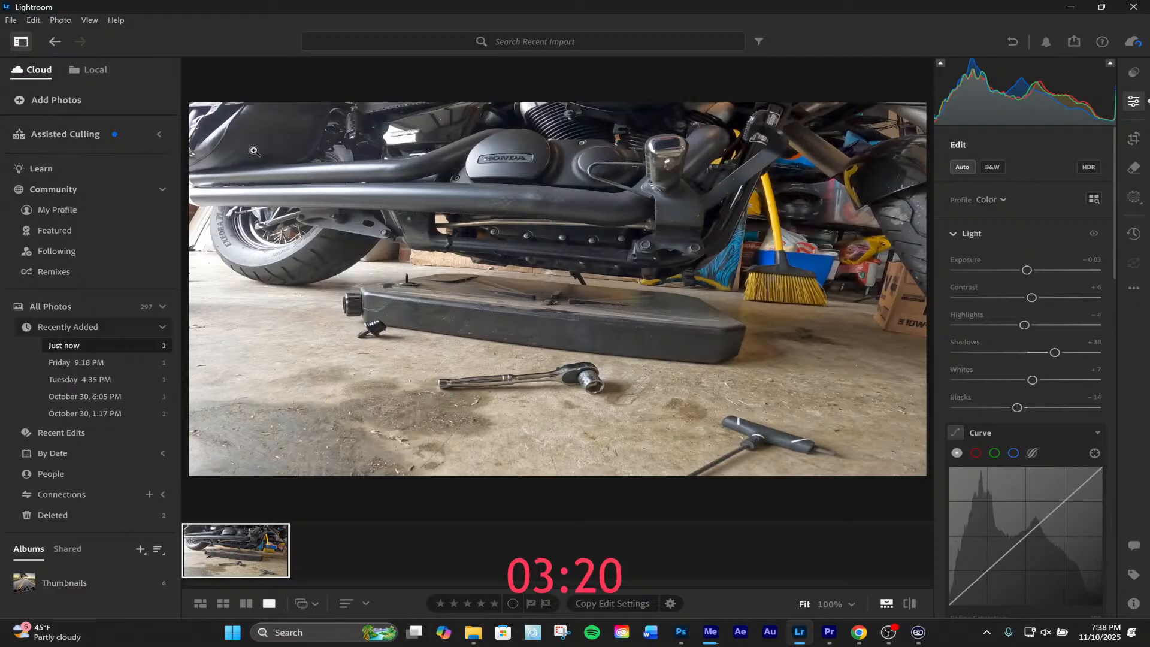
Try the black-and-white treatment on the imported motorcycle still and undo it
{"action": "key", "text": "v"}
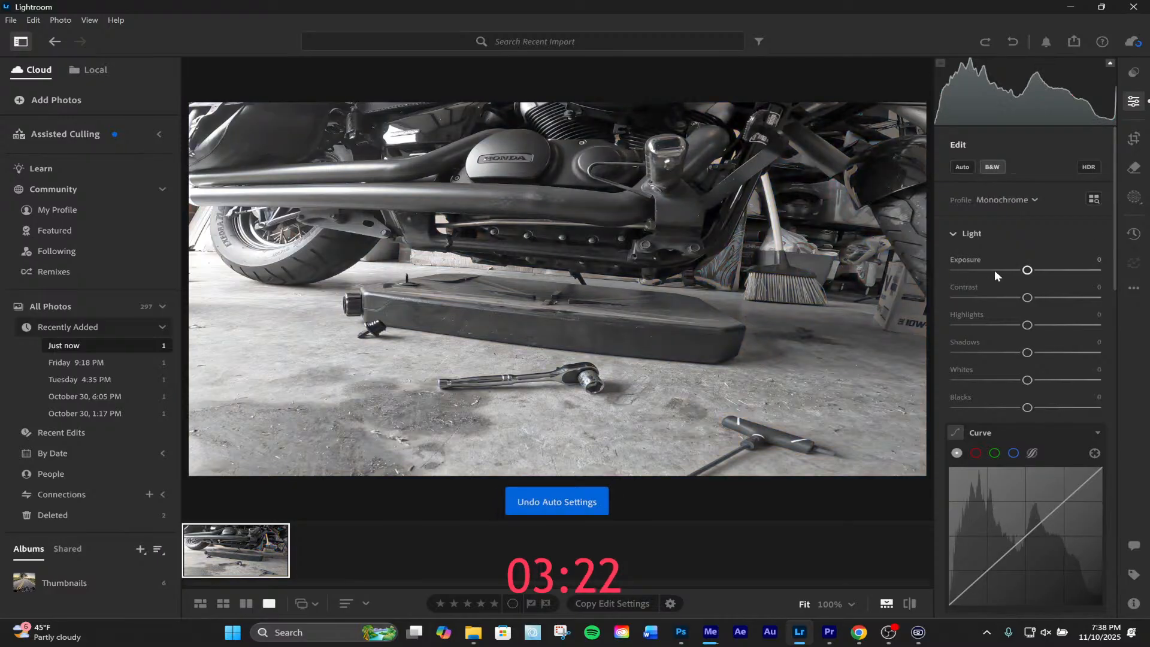
{"action": "key", "text": "ctrl+z"}
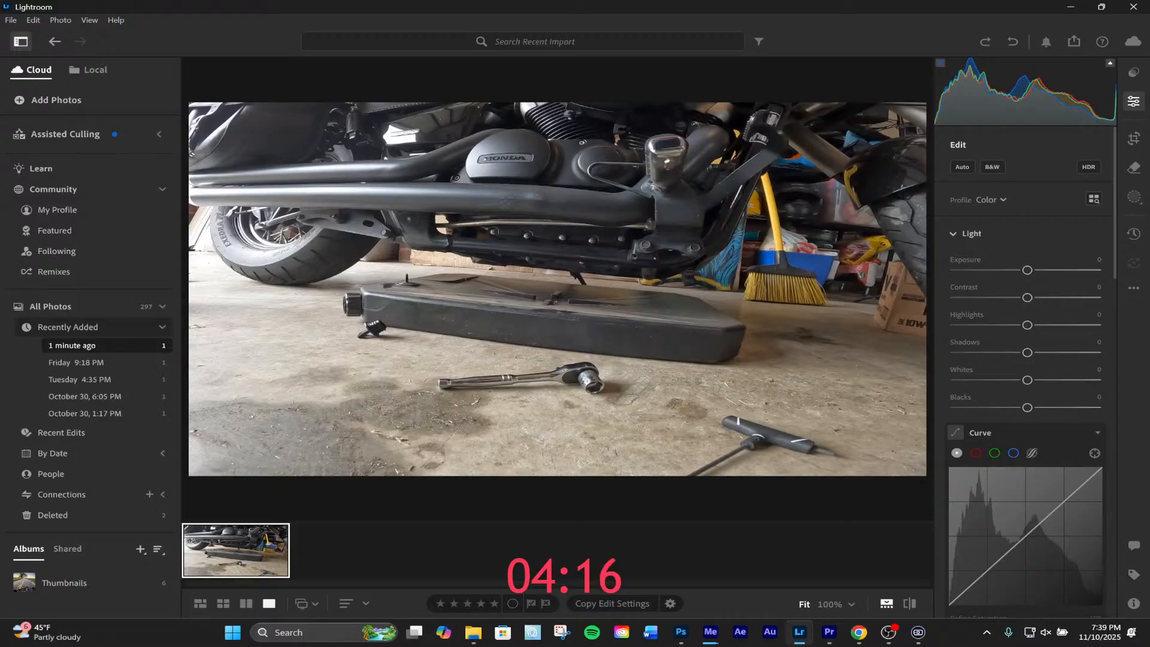
{"action": "key", "text": "alt+Tab"}
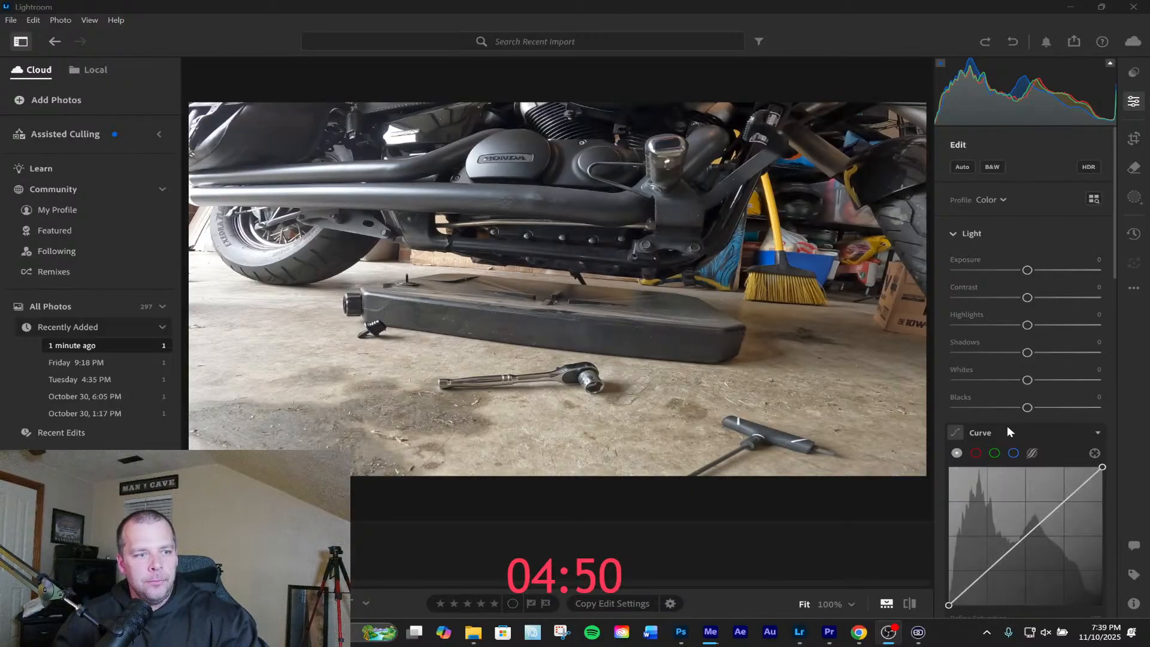
Set the still's Exposure to −0.47, Contrast to +32, Highlights to +56, Shadows to −12, Whites to +45 and Blacks to −22
{"action": "left_click_drag", "start_coordinate": [1027, 270], "coordinate": [1035, 269]}
{"action": "double_click", "coordinate": [1034, 269]}
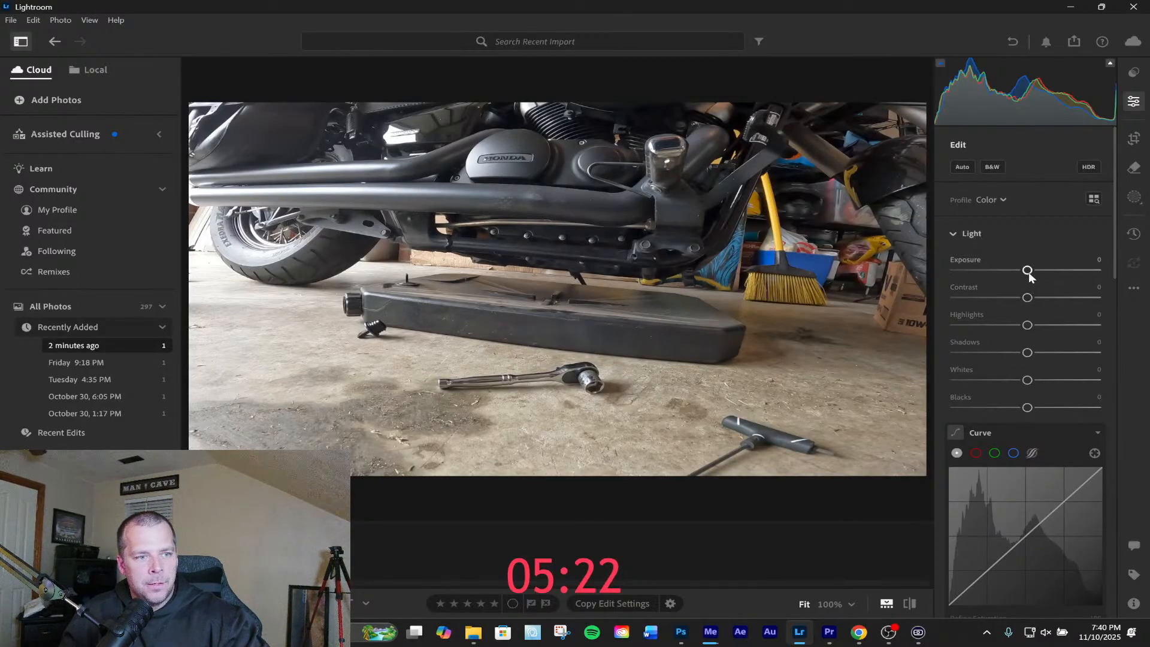
{"action": "left_click_drag", "start_coordinate": [1029, 274], "coordinate": [1052, 303]}
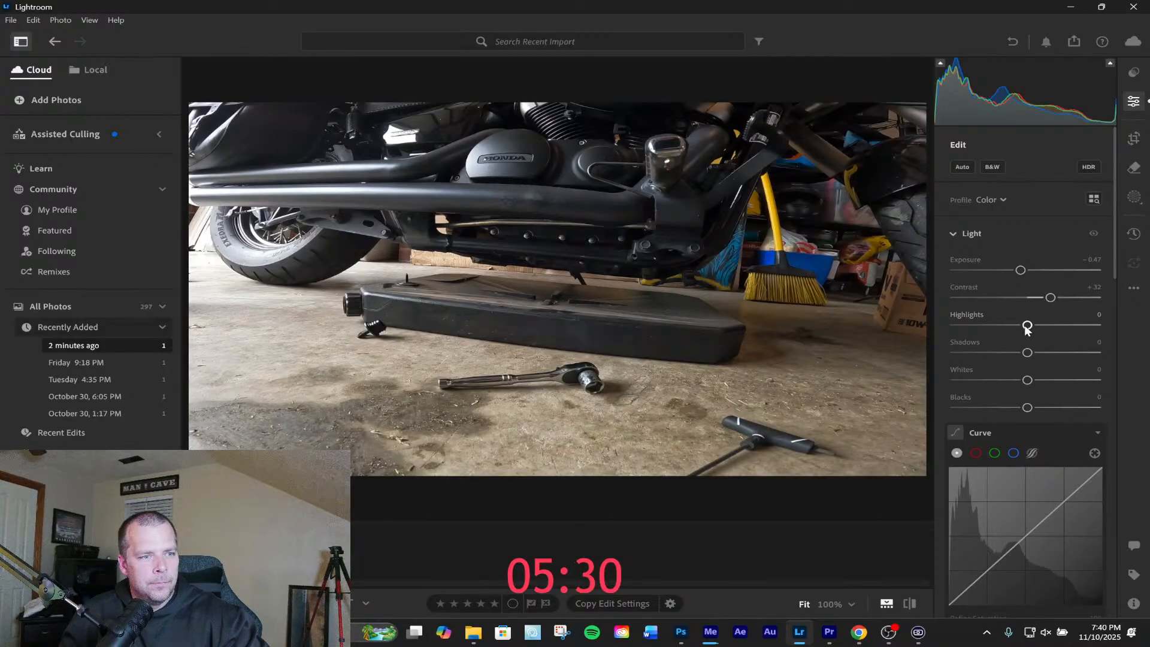
{"action": "left_click_drag", "start_coordinate": [1026, 326], "coordinate": [1012, 417]}
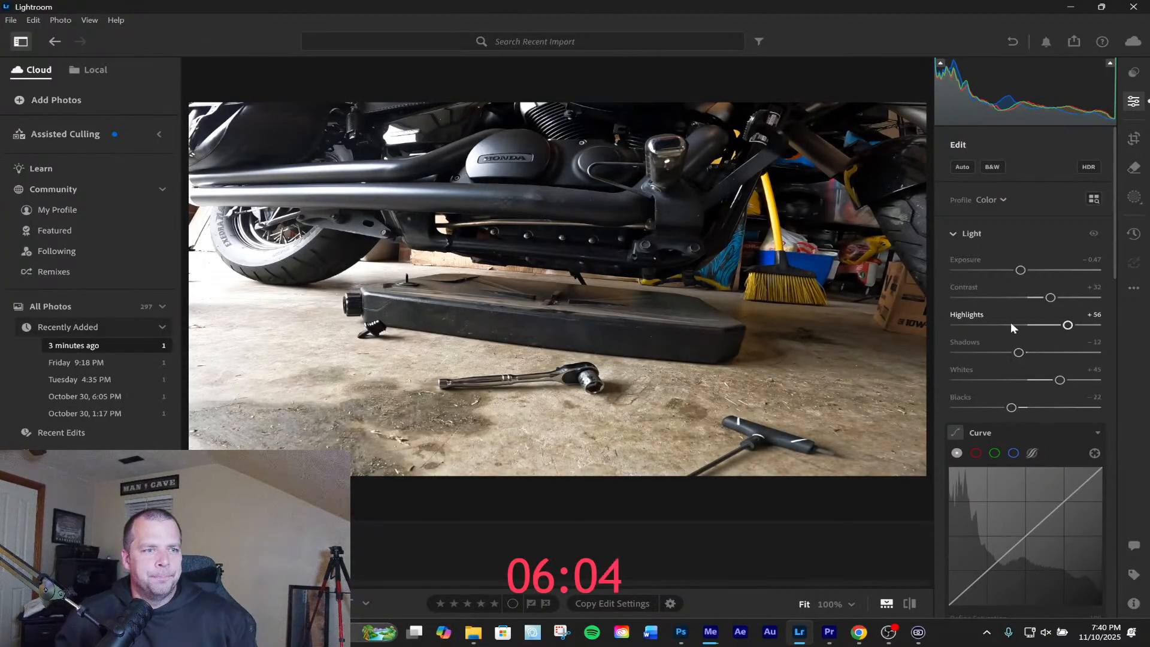
{"action": "scroll", "coordinate": [1004, 304], "scroll_direction": "down", "scroll_amount": 2}
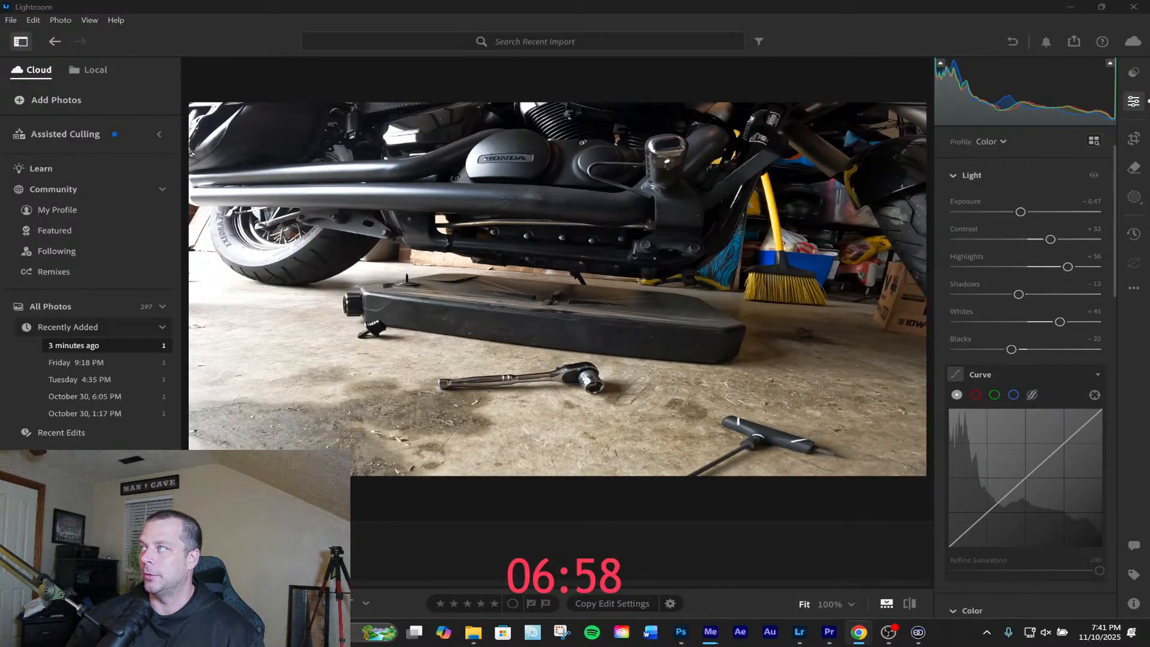
Switch to the browser with the FYERFIGHTER channel page, view its video management page in YouTube Studio and close that page
{"action": "left_click_drag", "start_coordinate": [1149, 317], "coordinate": [564, 2]}
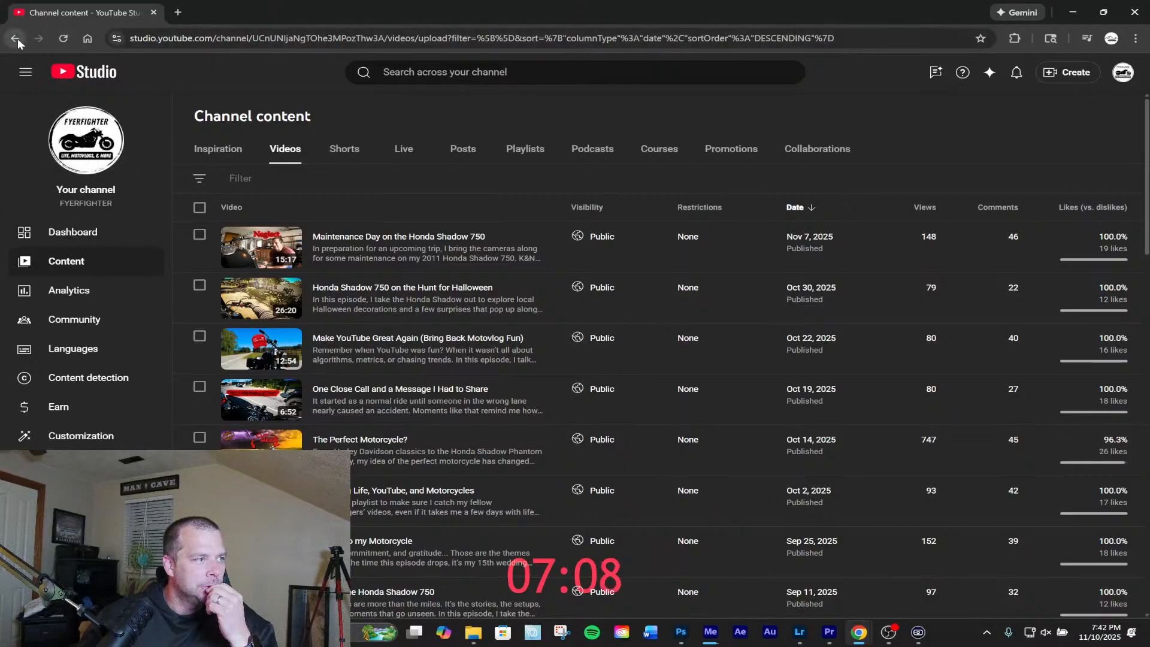
{"action": "left_click_drag", "start_coordinate": [621, 15], "coordinate": [2, 120]}
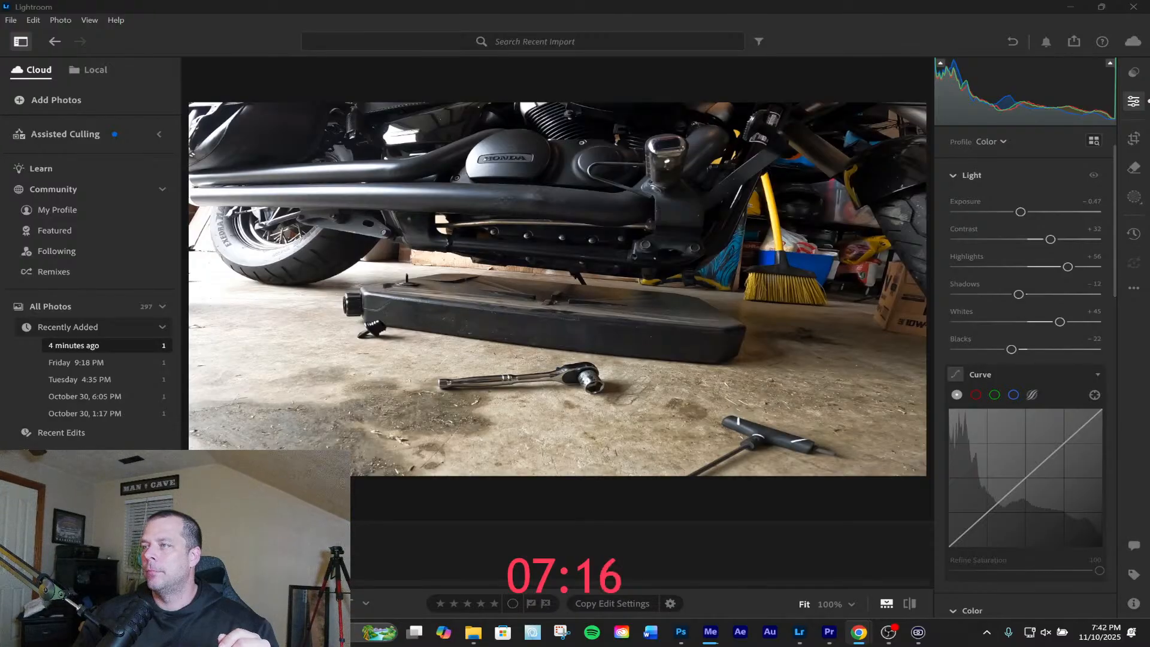
{"action": "left_click_drag", "start_coordinate": [1149, 324], "coordinate": [538, 0]}
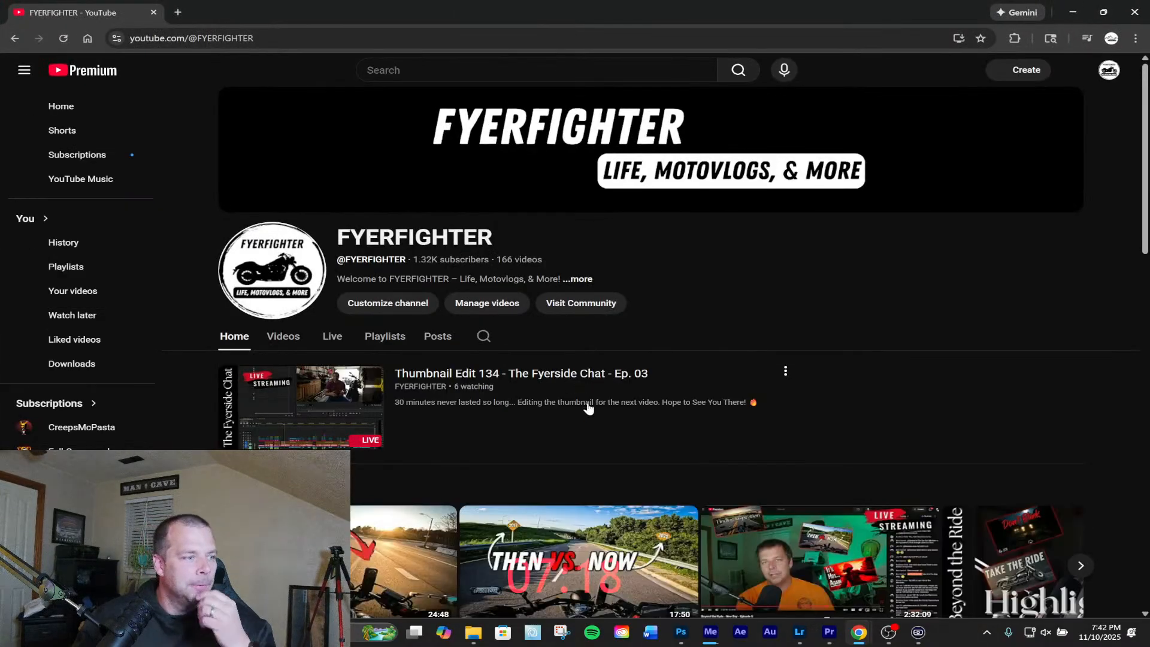
{"action": "left_click", "coordinate": [490, 307]}
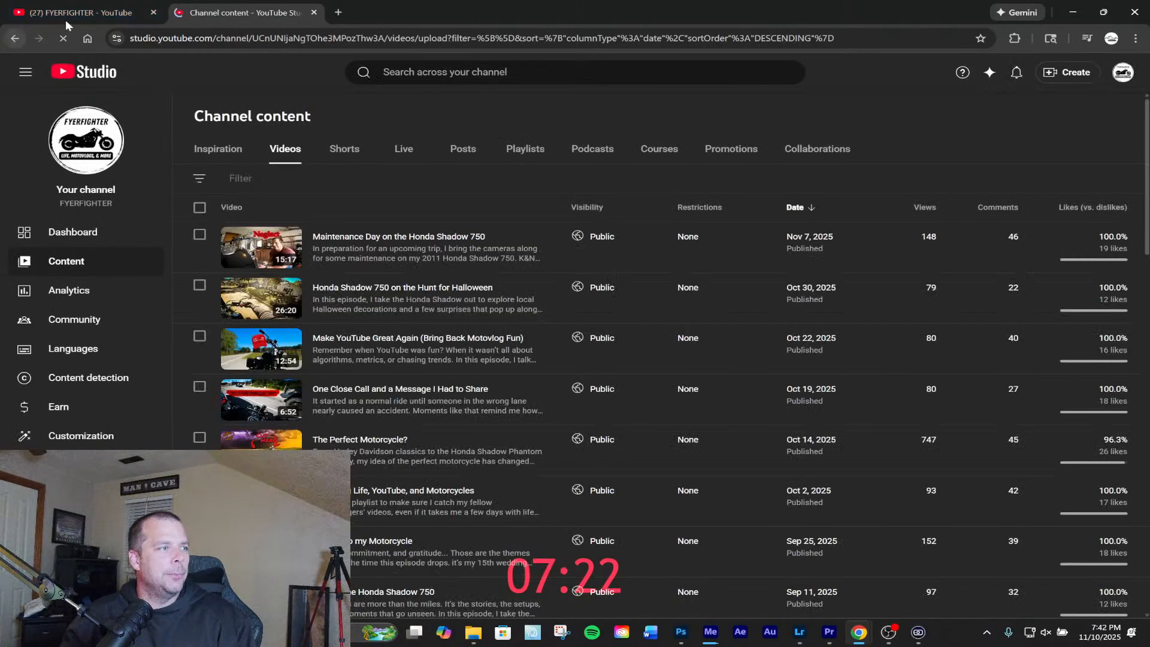
{"action": "left_click", "coordinate": [313, 12]}
Open the FYERFIGHTER channel's list of videos and go through it down to the oldest uploads
{"action": "scroll", "coordinate": [647, 488], "scroll_direction": "down", "scroll_amount": 10}
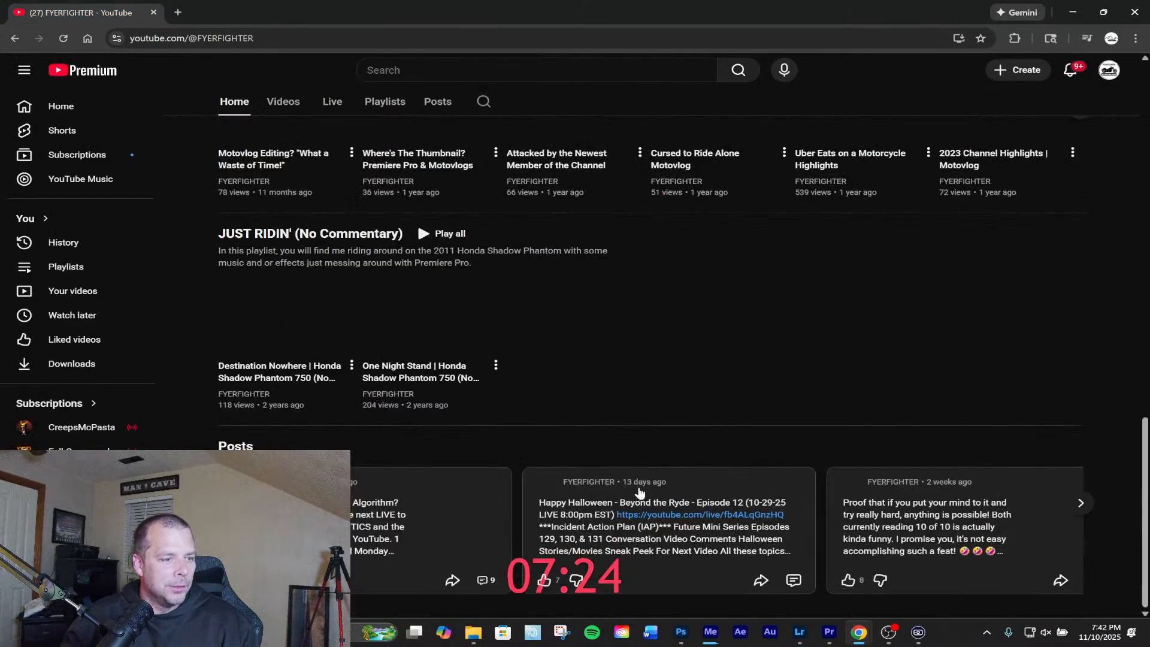
{"action": "scroll", "coordinate": [646, 488], "scroll_direction": "up", "scroll_amount": 10}
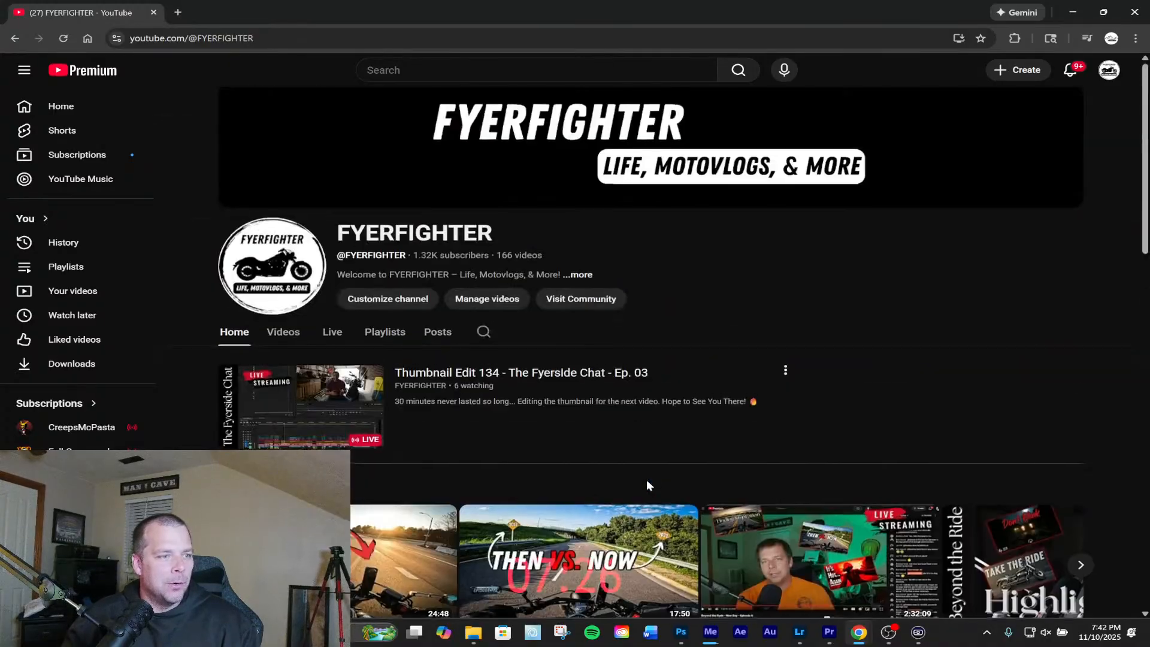
{"action": "scroll", "coordinate": [721, 477], "scroll_direction": "down", "scroll_amount": 3}
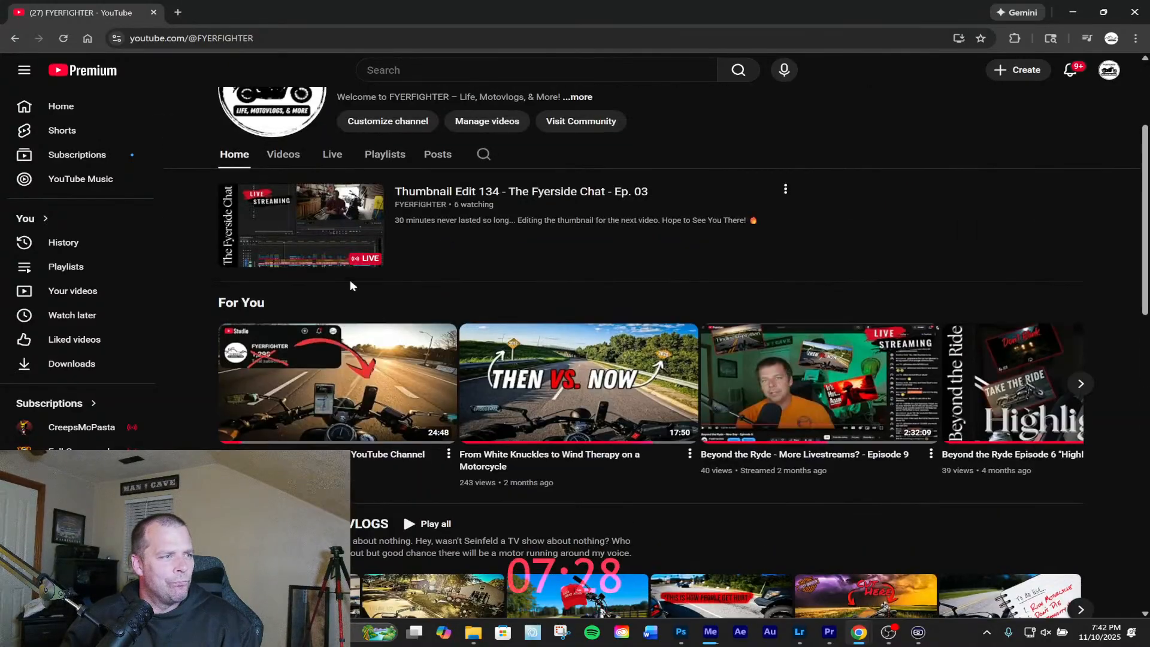
{"action": "left_click", "coordinate": [283, 154]}
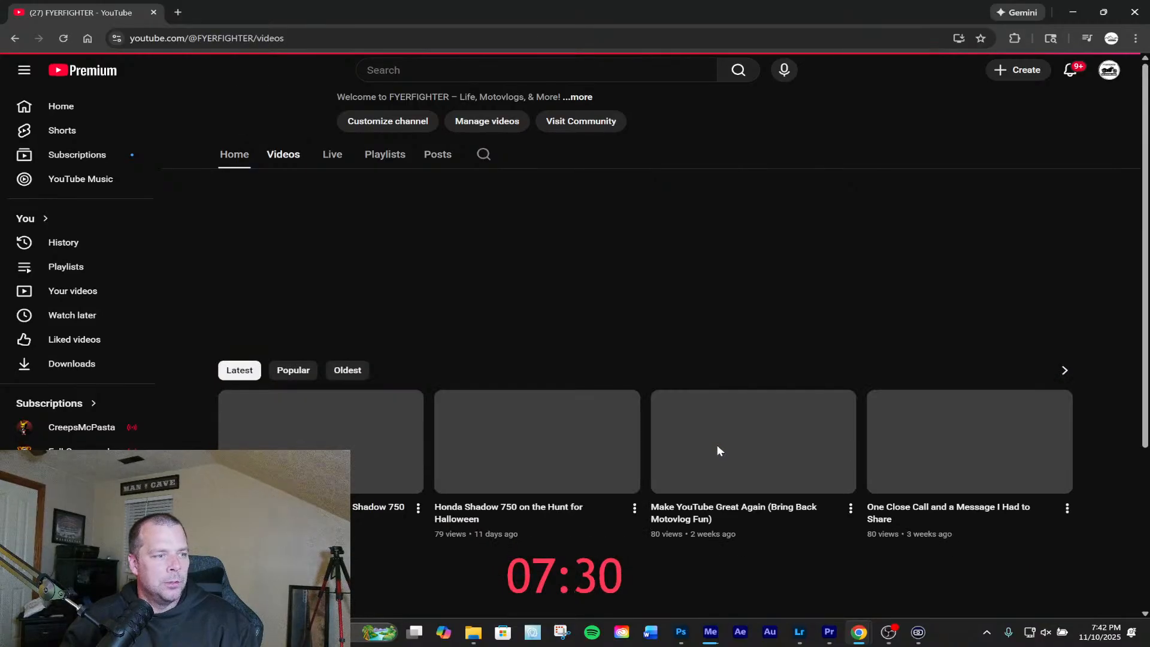
{"action": "scroll", "coordinate": [866, 484], "scroll_direction": "down", "scroll_amount": 12}
{"action": "scroll", "coordinate": [867, 484], "scroll_direction": "down", "scroll_amount": 5}
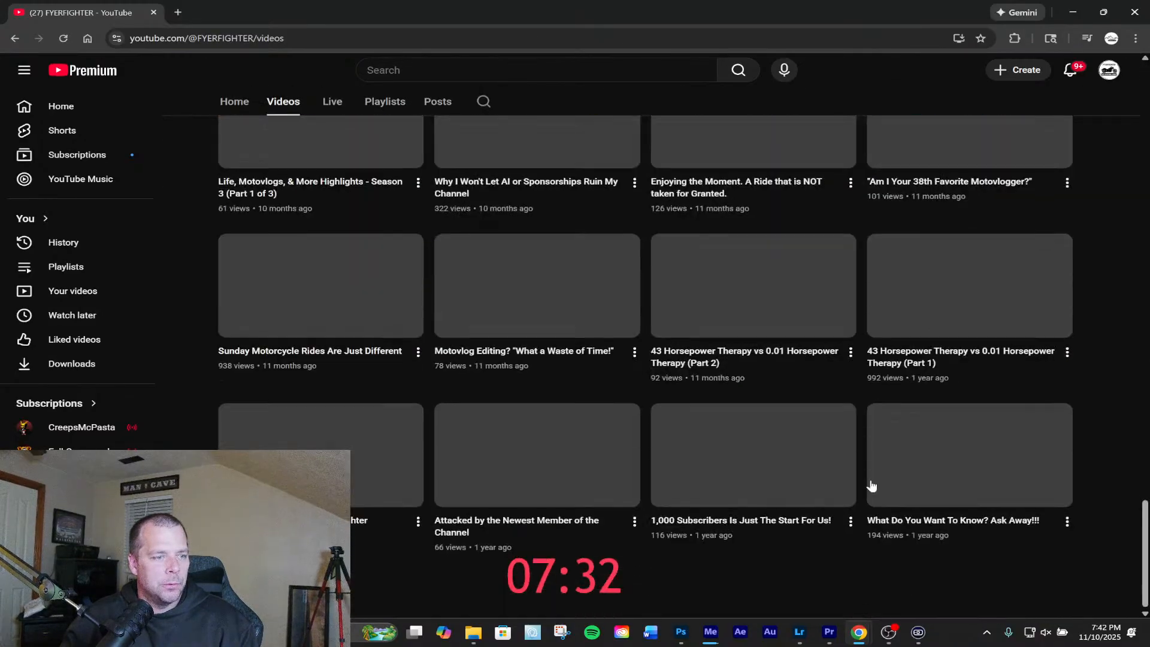
{"action": "scroll", "coordinate": [866, 484], "scroll_direction": "down", "scroll_amount": 5}
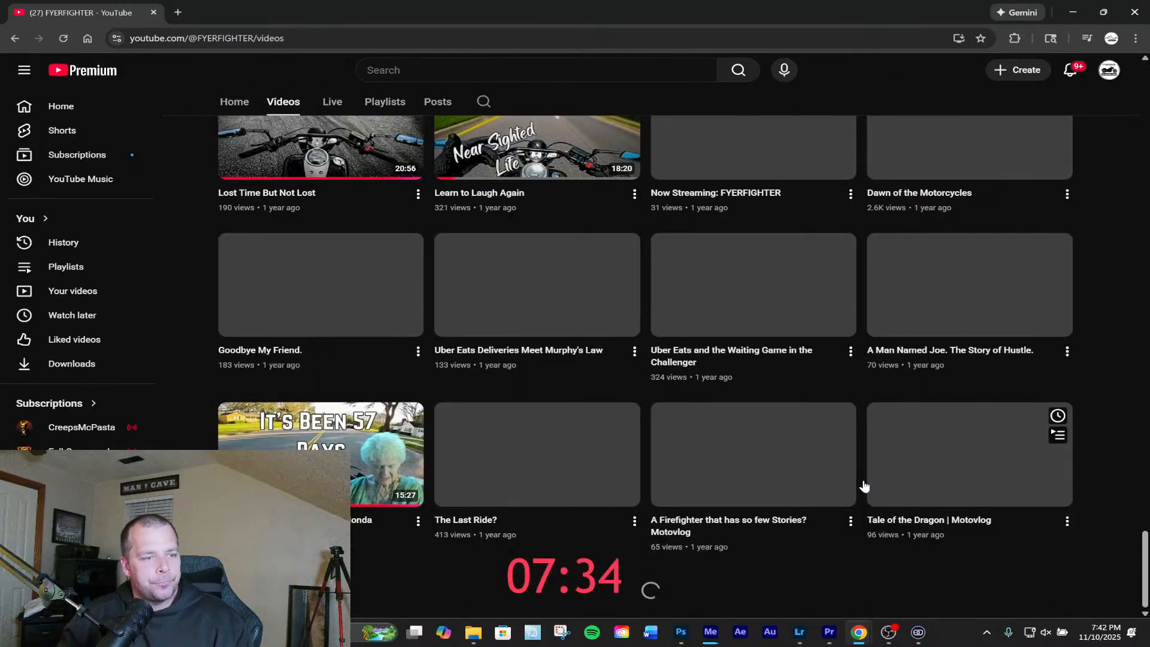
{"action": "scroll", "coordinate": [866, 484], "scroll_direction": "down", "scroll_amount": 5}
{"action": "scroll", "coordinate": [866, 482], "scroll_direction": "down", "scroll_amount": 5}
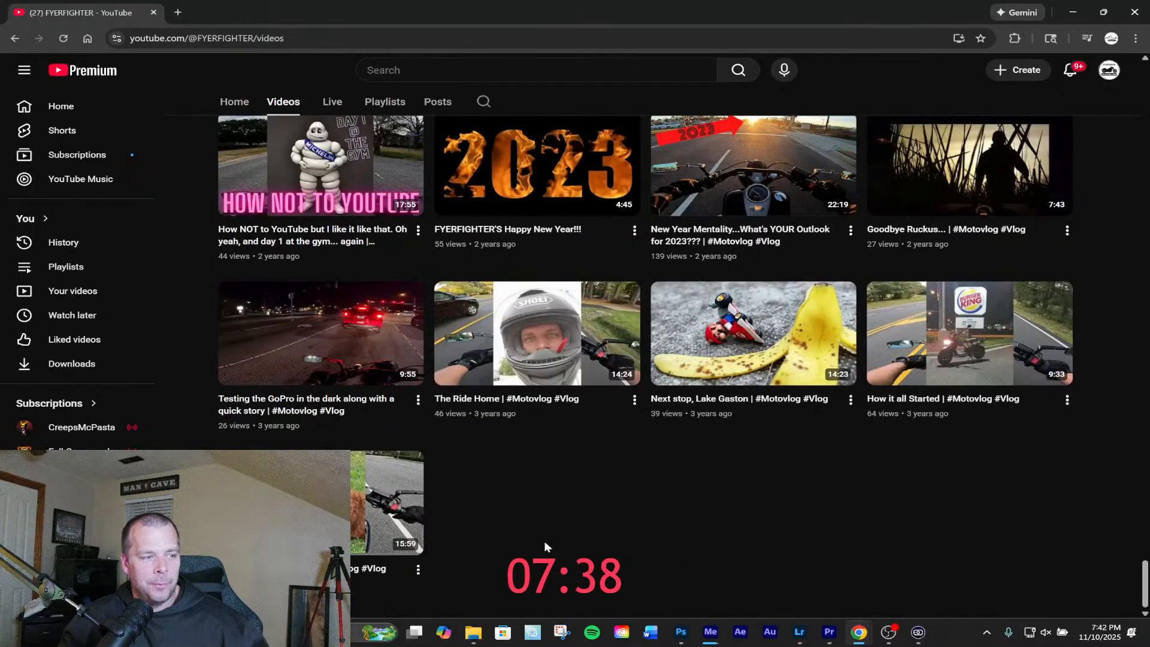
Examine the thumbnails of the channel's earliest motovlog videos and compare them with the slightly newer ones above
{"action": "mouse_move", "coordinate": [386, 518]}
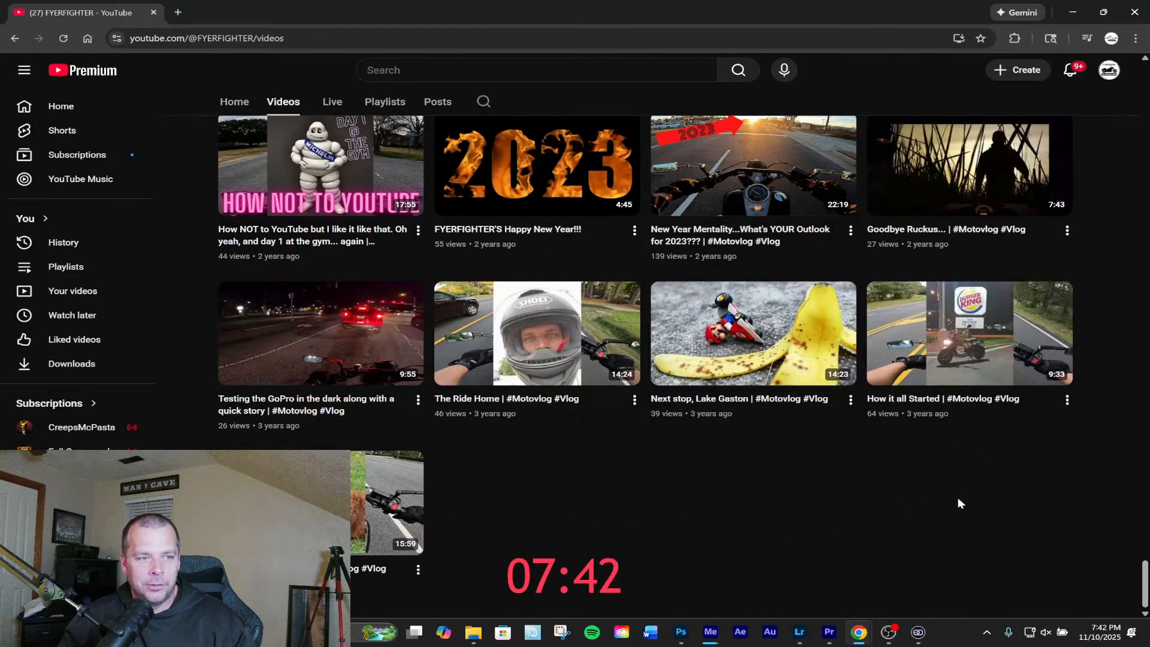
{"action": "mouse_move", "coordinate": [769, 365]}
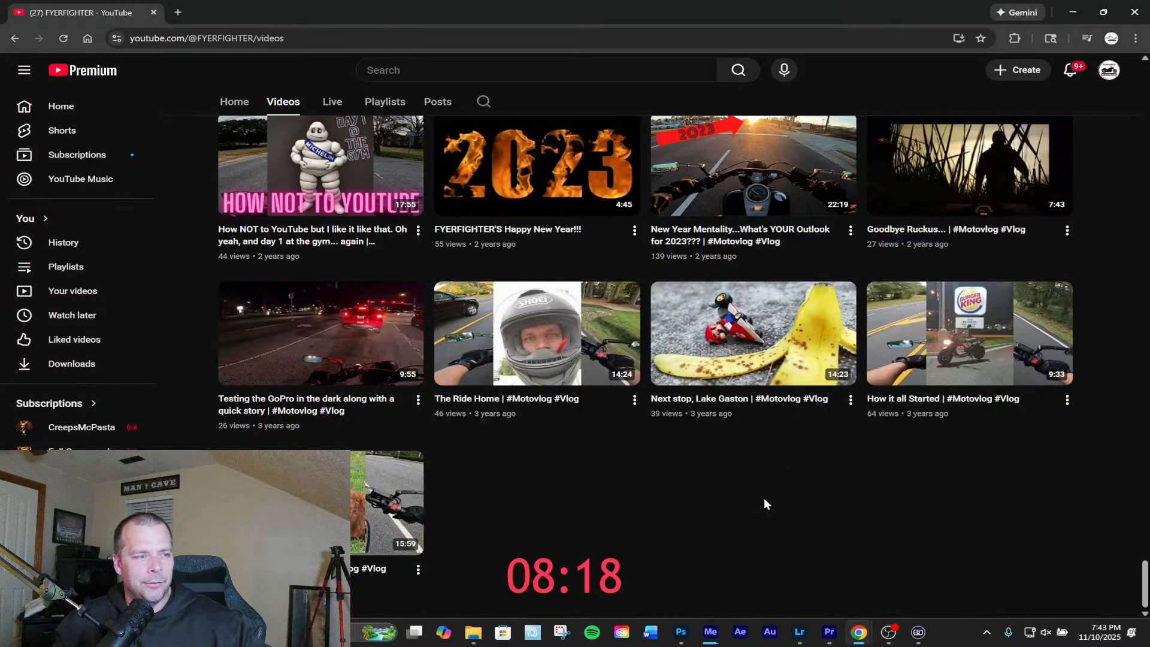
{"action": "mouse_move", "coordinate": [594, 344]}
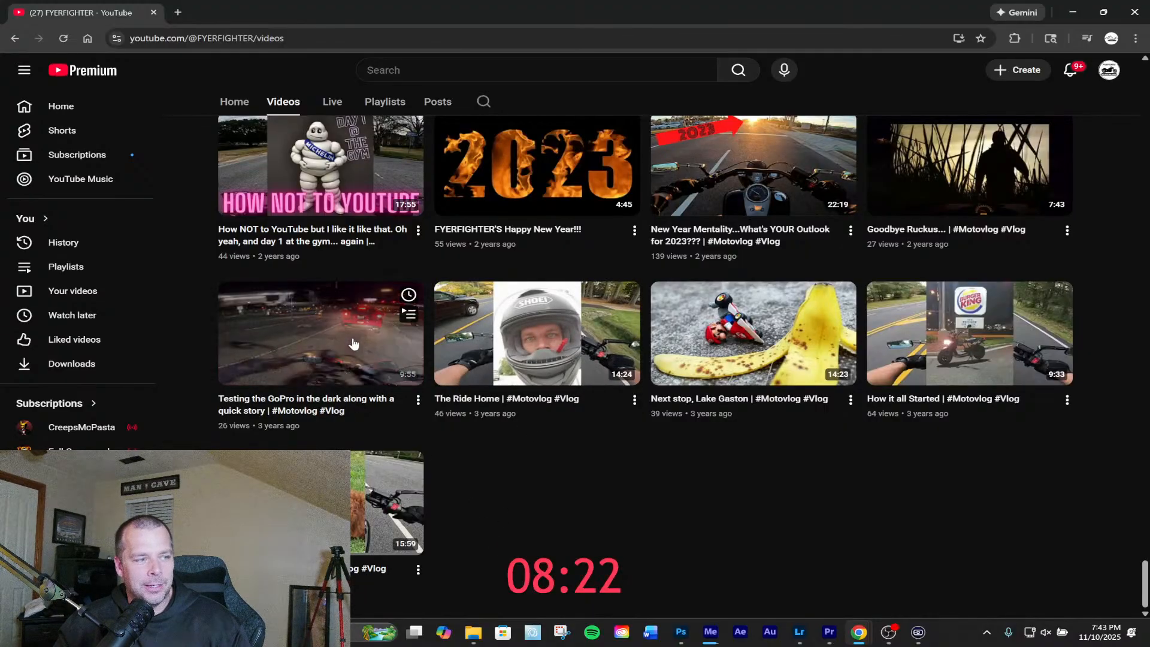
{"action": "mouse_move", "coordinate": [954, 235]}
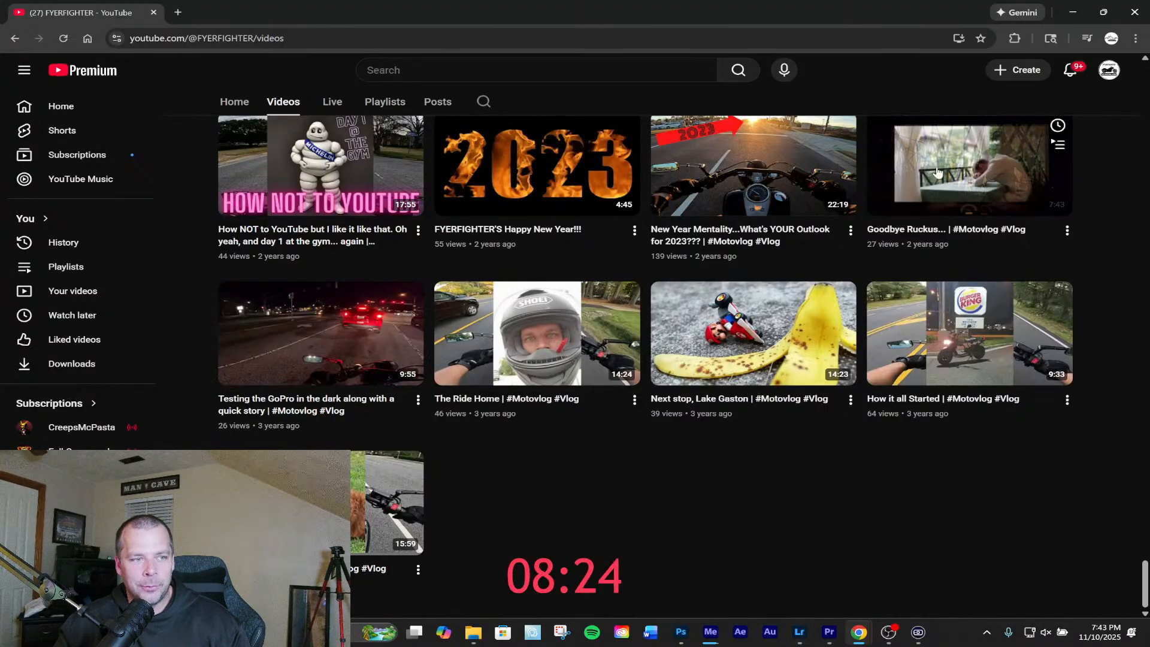
{"action": "mouse_move", "coordinate": [700, 207]}
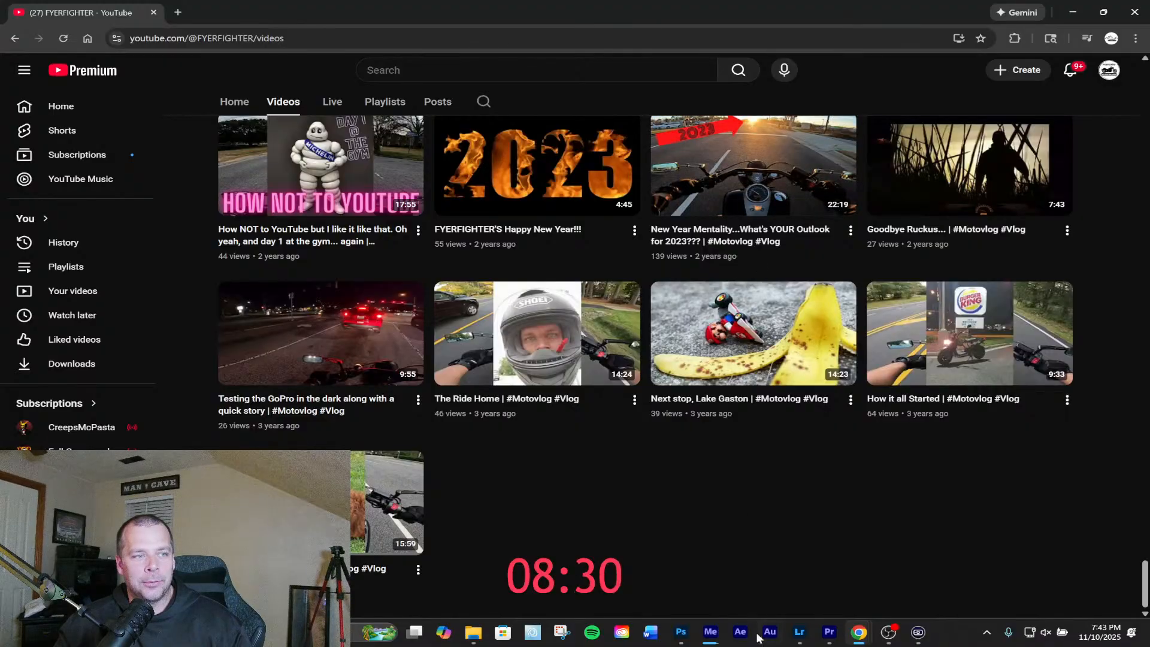
{"action": "mouse_move", "coordinate": [367, 180]}
{"action": "scroll", "coordinate": [404, 427], "scroll_direction": "up", "scroll_amount": 4}
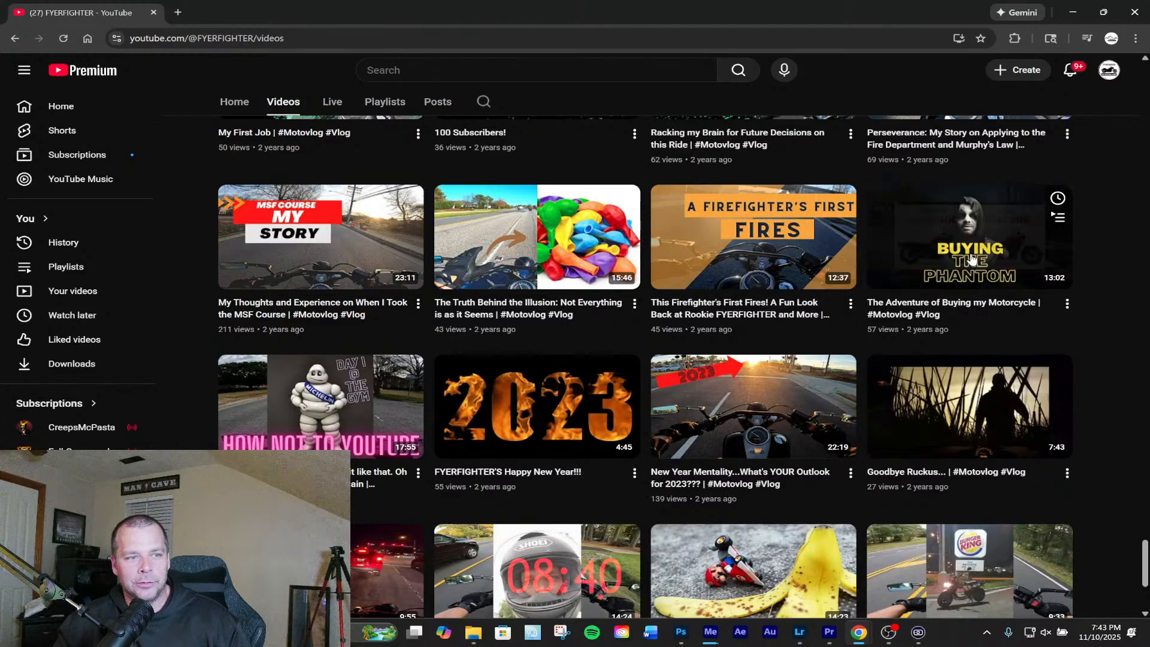
{"action": "scroll", "coordinate": [599, 287], "scroll_direction": "up", "scroll_amount": 3}
{"action": "scroll", "coordinate": [596, 353], "scroll_direction": "down", "scroll_amount": 6}
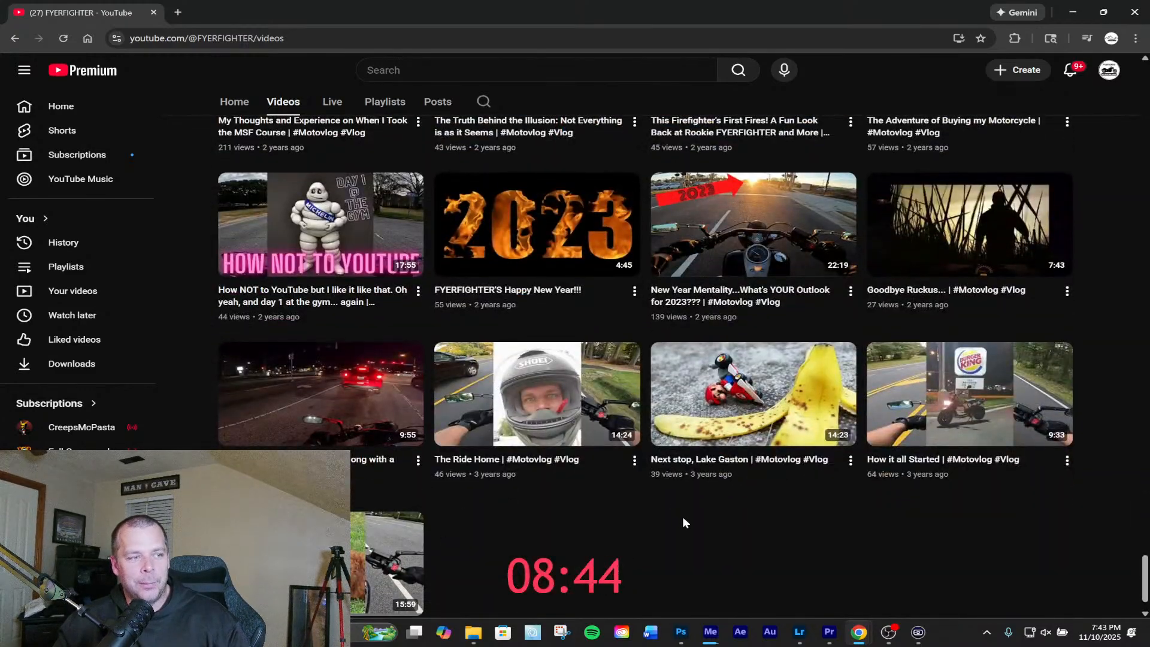
{"action": "scroll", "coordinate": [683, 536], "scroll_direction": "up", "scroll_amount": 1}
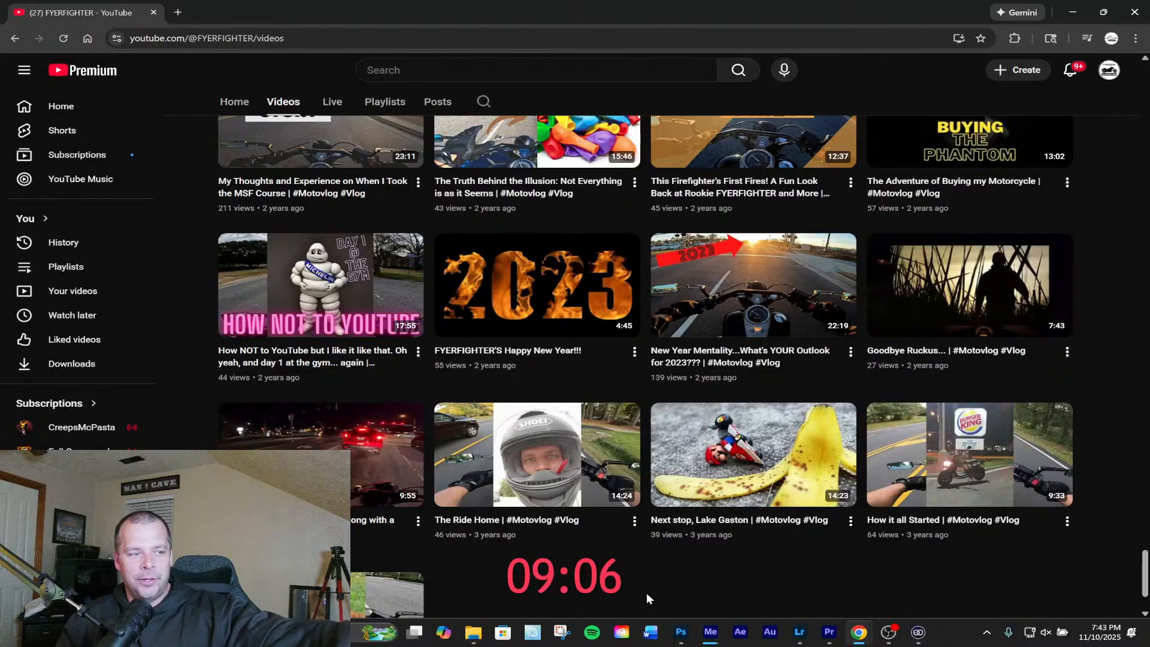
{"action": "scroll", "coordinate": [646, 592], "scroll_direction": "down", "scroll_amount": 2}
{"action": "scroll", "coordinate": [626, 575], "scroll_direction": "up", "scroll_amount": 2}
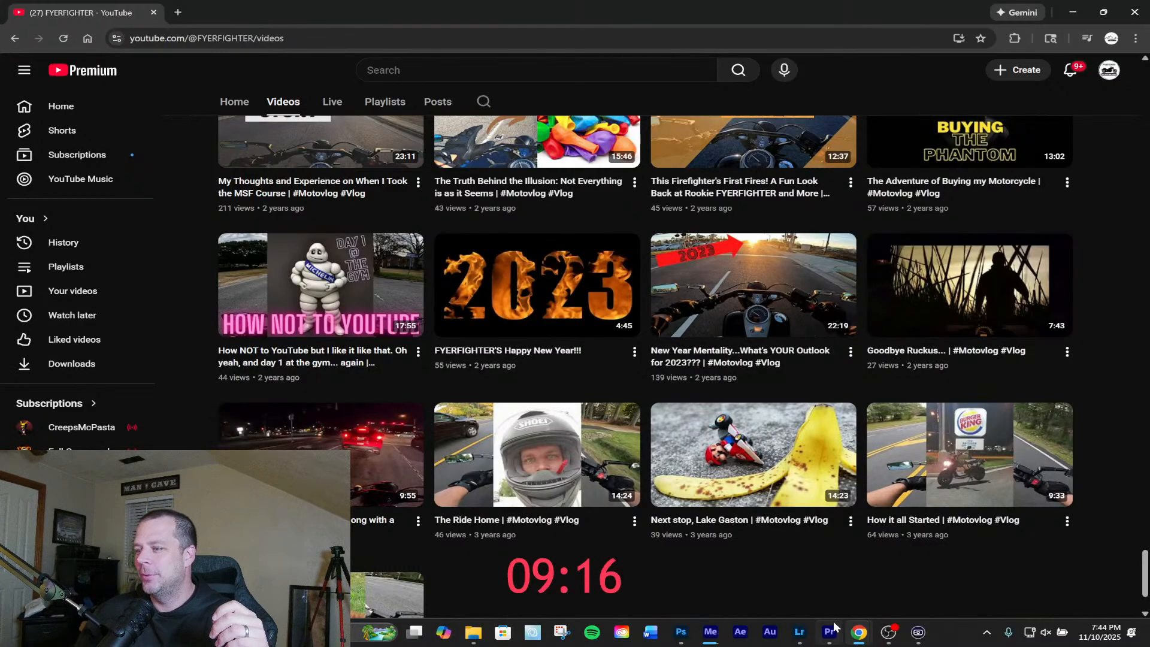
Open the video "FYERFIGHTER'S Happy New Year!!!" from the channel's early uploads for playback
{"action": "mouse_move", "coordinate": [832, 629]}
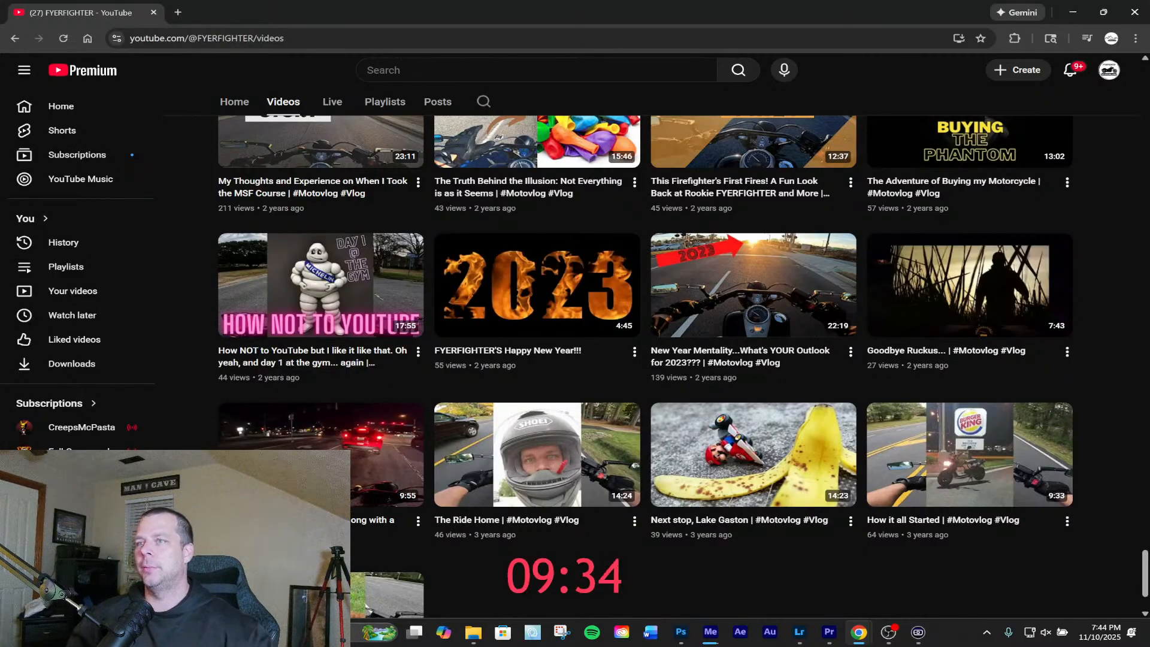
{"action": "key", "text": "alt+Tab"}
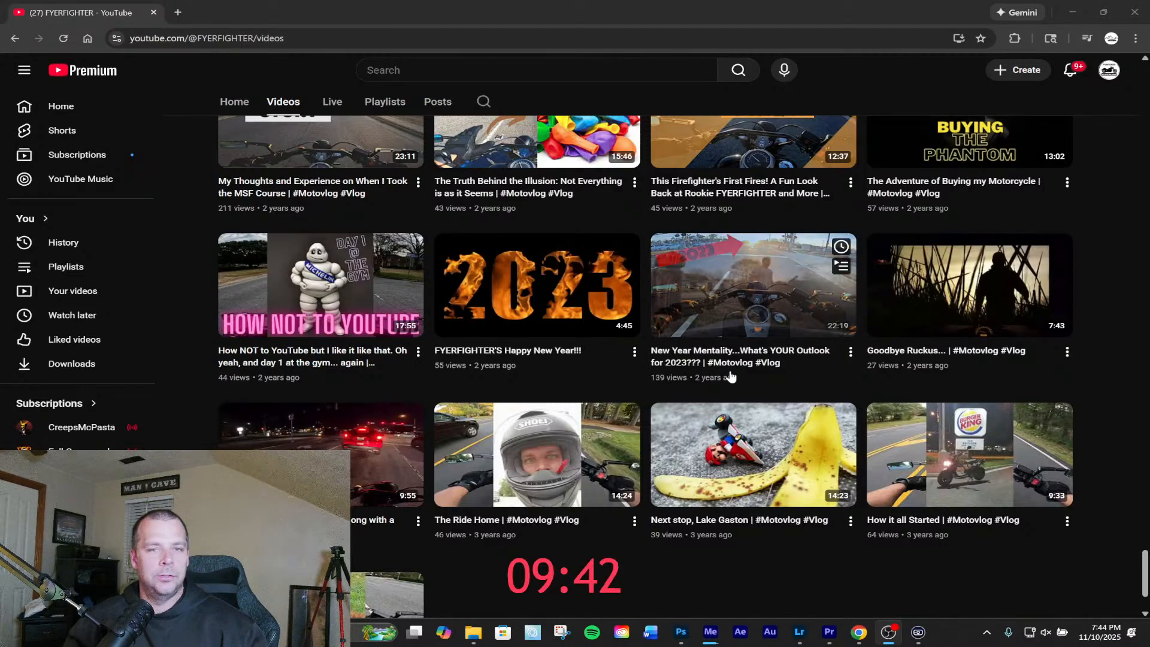
{"action": "mouse_move", "coordinate": [450, 328]}
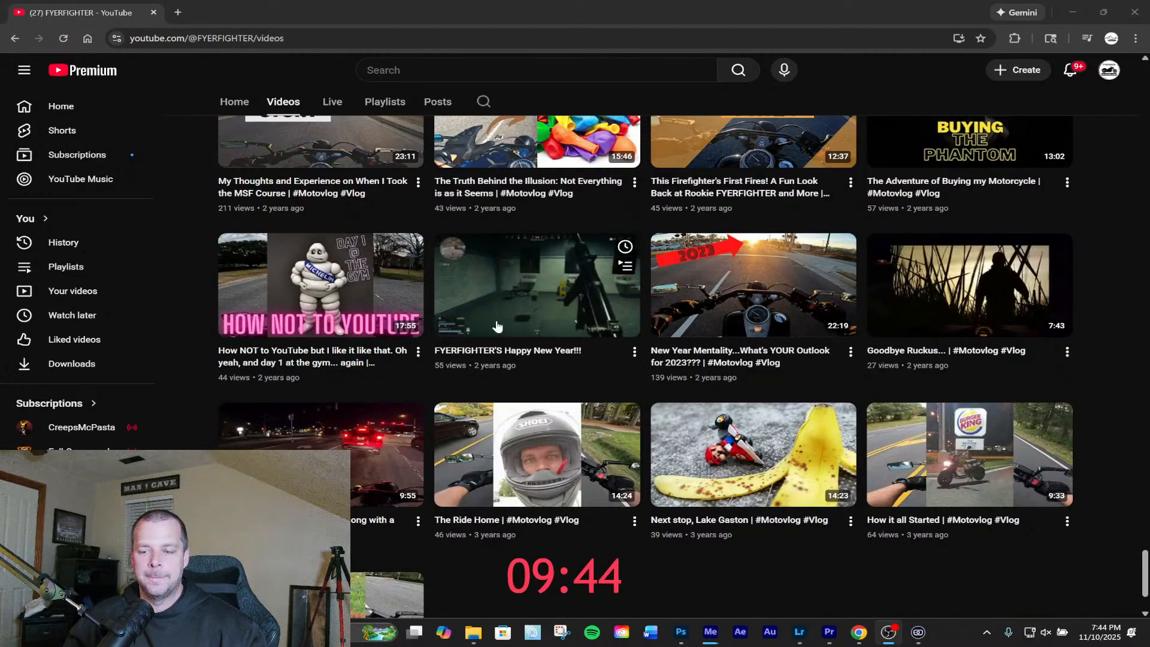
{"action": "left_click", "coordinate": [537, 306]}
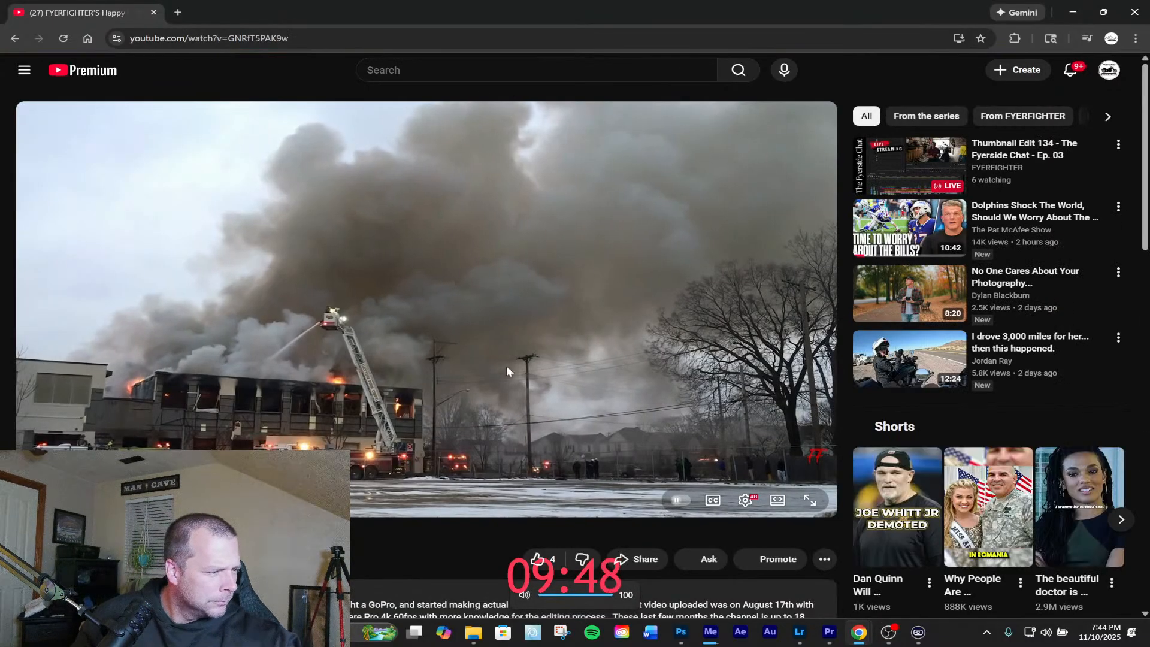
Watch the New Year video at a lower volume, mute the sound and switch back to the photo in Lightroom
{"action": "key", "text": "XF86AudioLowerVolume"}
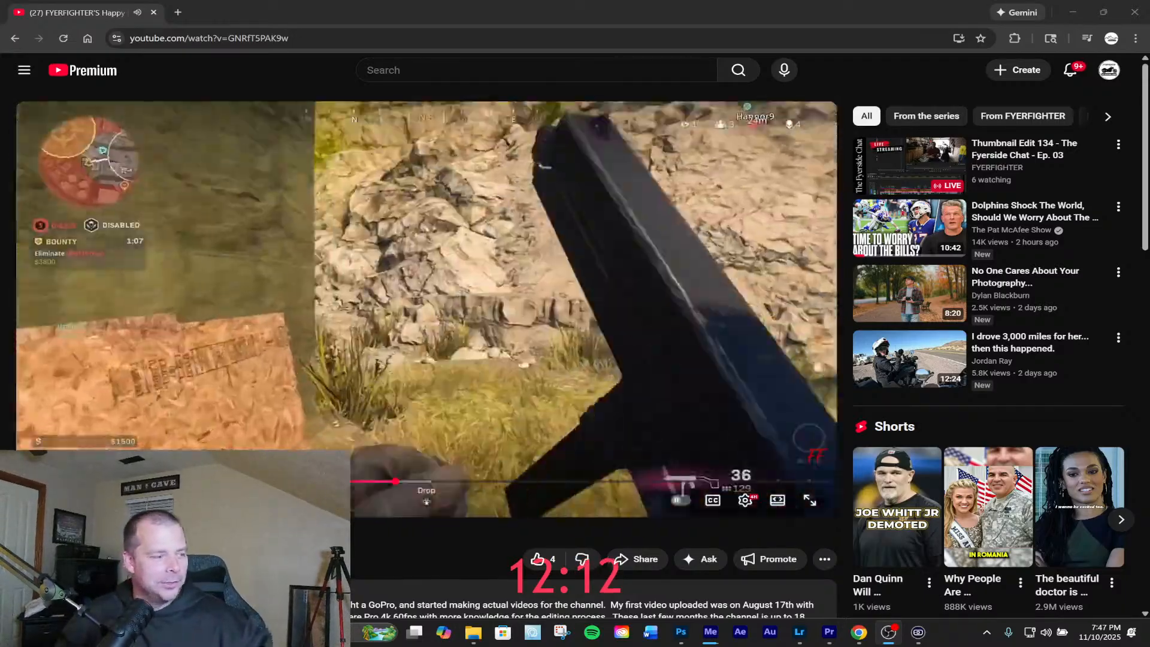
{"action": "key", "text": "XF86AudioMute"}
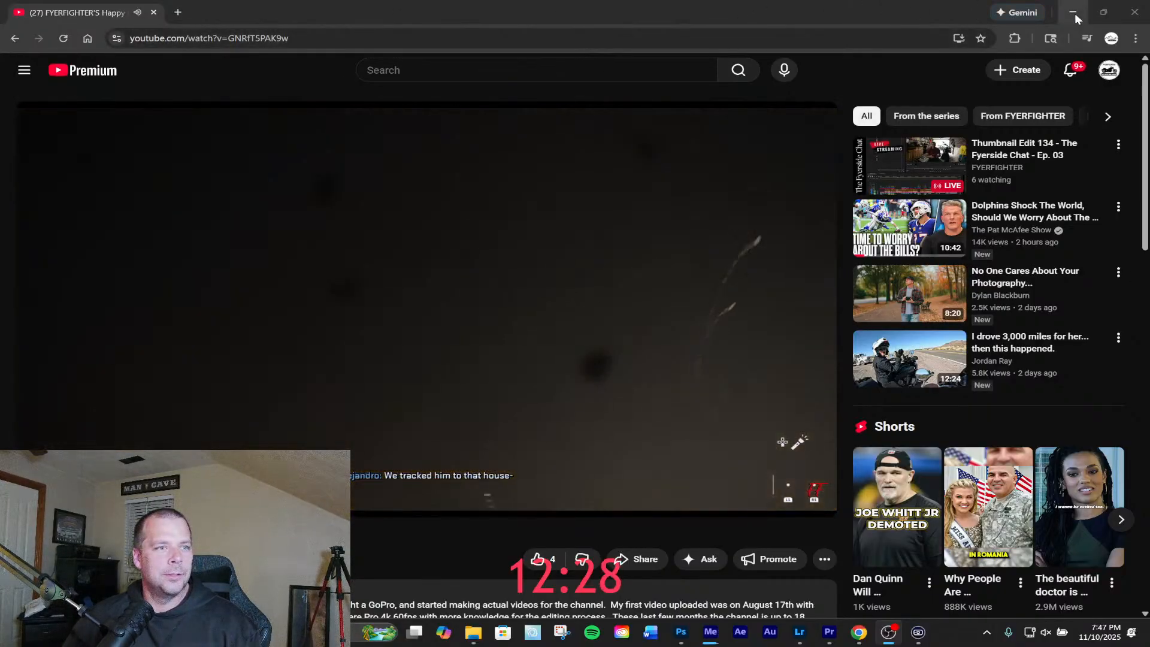
{"action": "left_click", "coordinate": [1073, 12]}
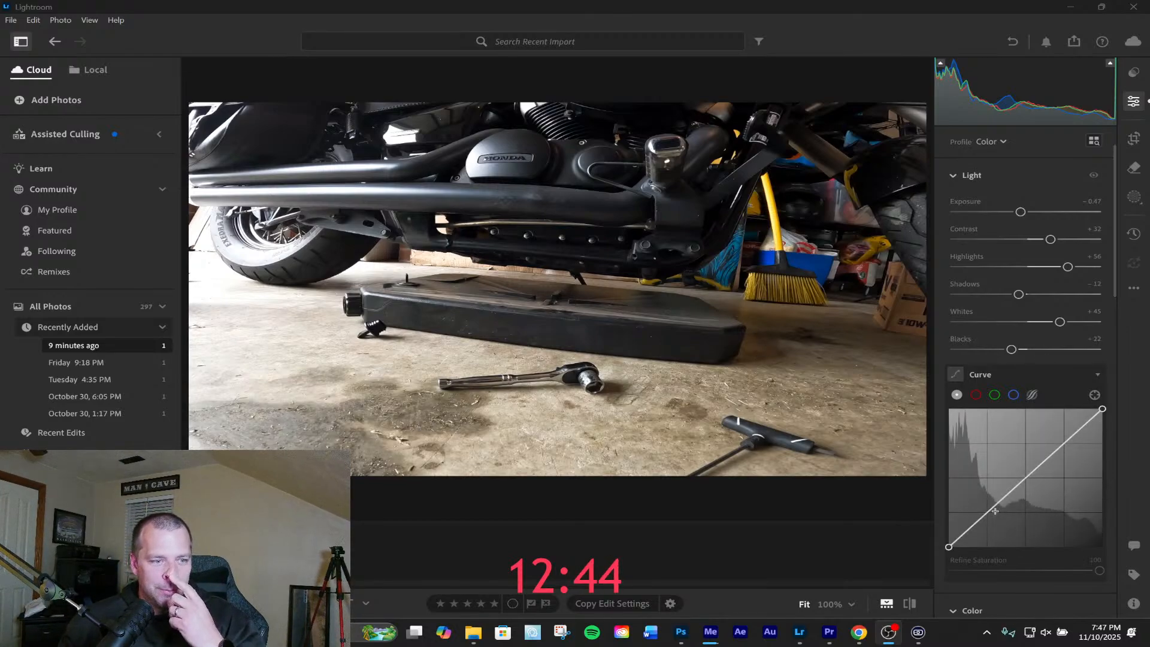
Shape the photo's tone curve into an S-curve by pulling down the darker tones and lifting the brighter ones
{"action": "left_click_drag", "start_coordinate": [993, 509], "coordinate": [1002, 510]}
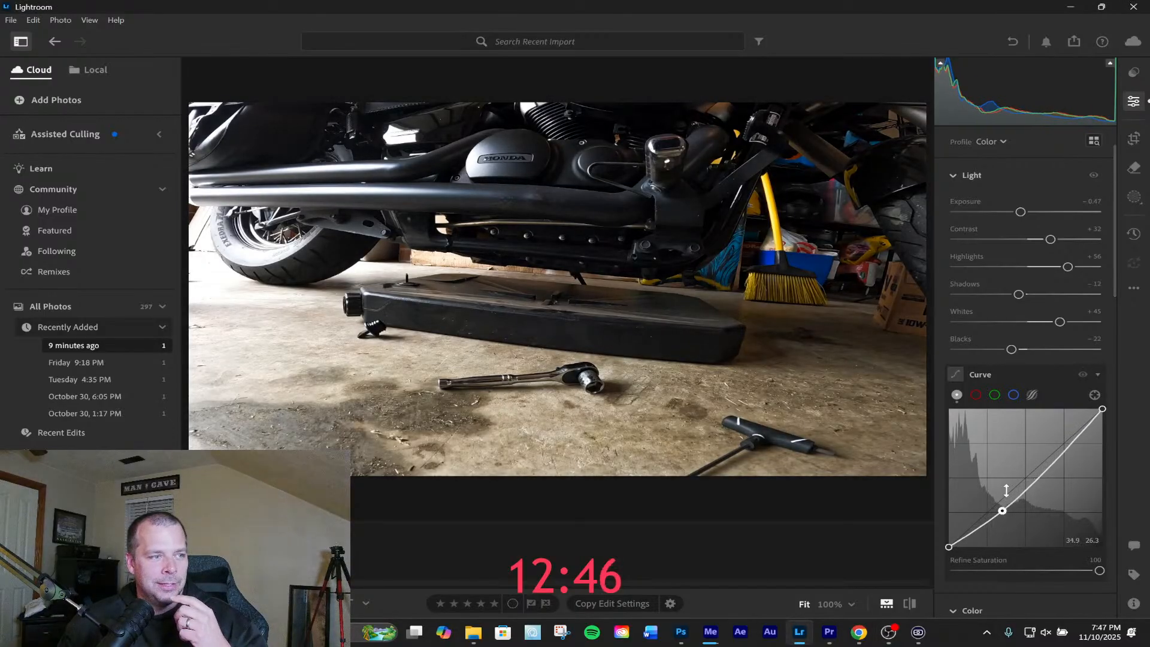
{"action": "left_click_drag", "start_coordinate": [1069, 446], "coordinate": [1062, 442]}
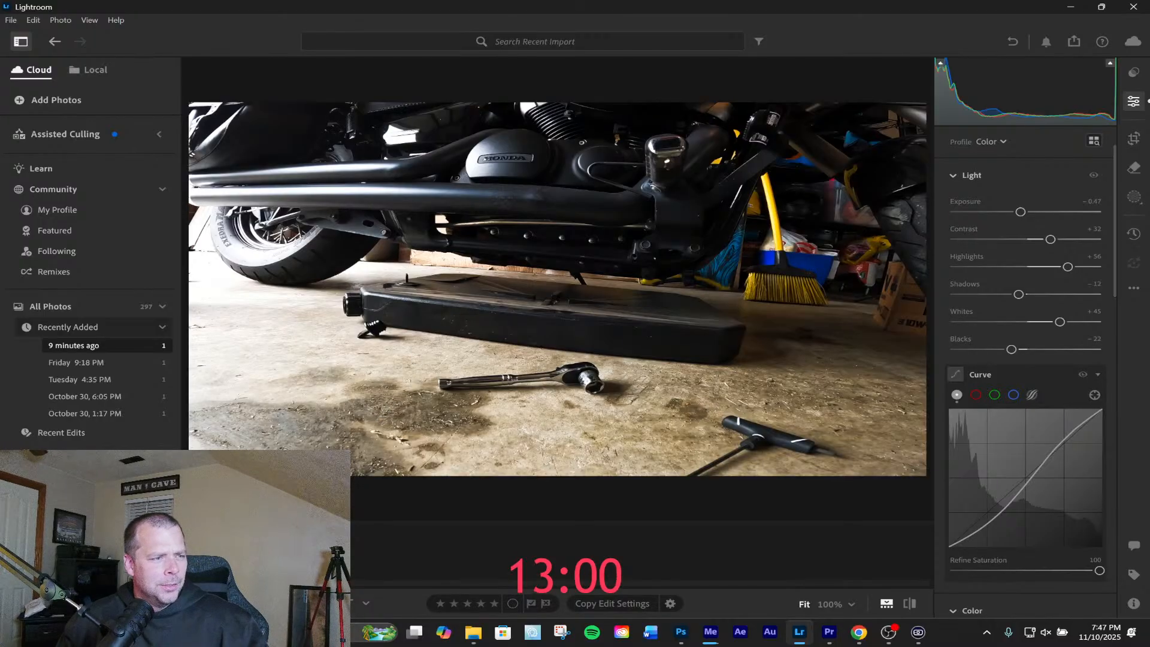
Warm the photo's white balance to a temperature of +11 and test the tint, returning it to 0
{"action": "scroll", "coordinate": [1004, 476], "scroll_direction": "down", "scroll_amount": 3}
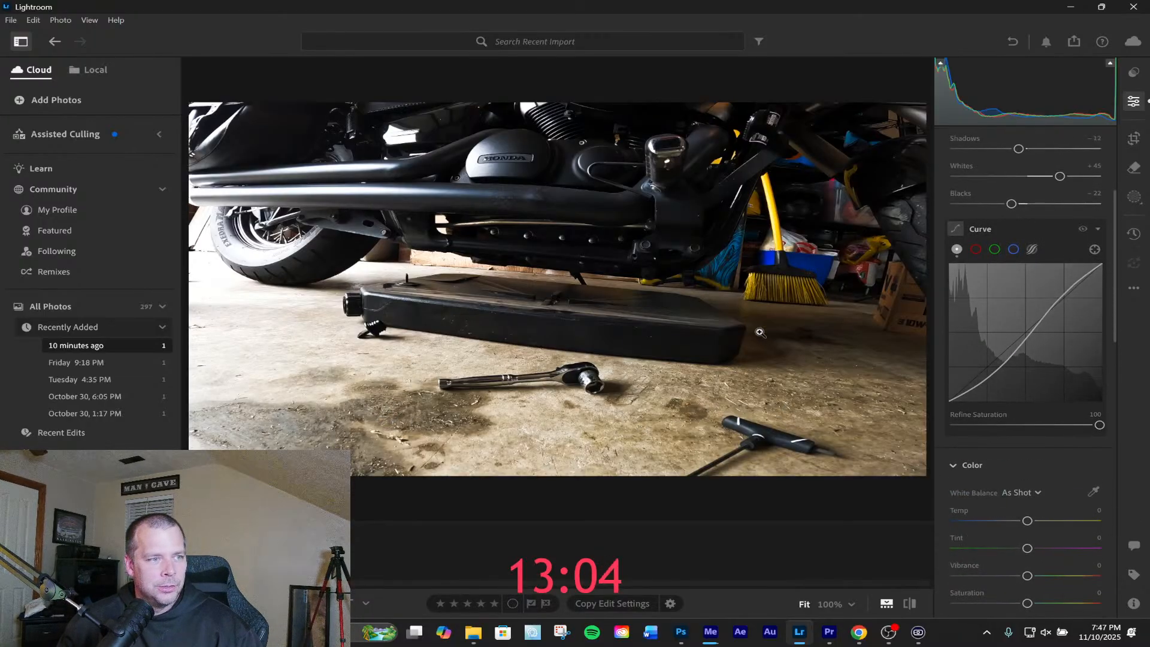
{"action": "scroll", "coordinate": [991, 440], "scroll_direction": "down", "scroll_amount": 3}
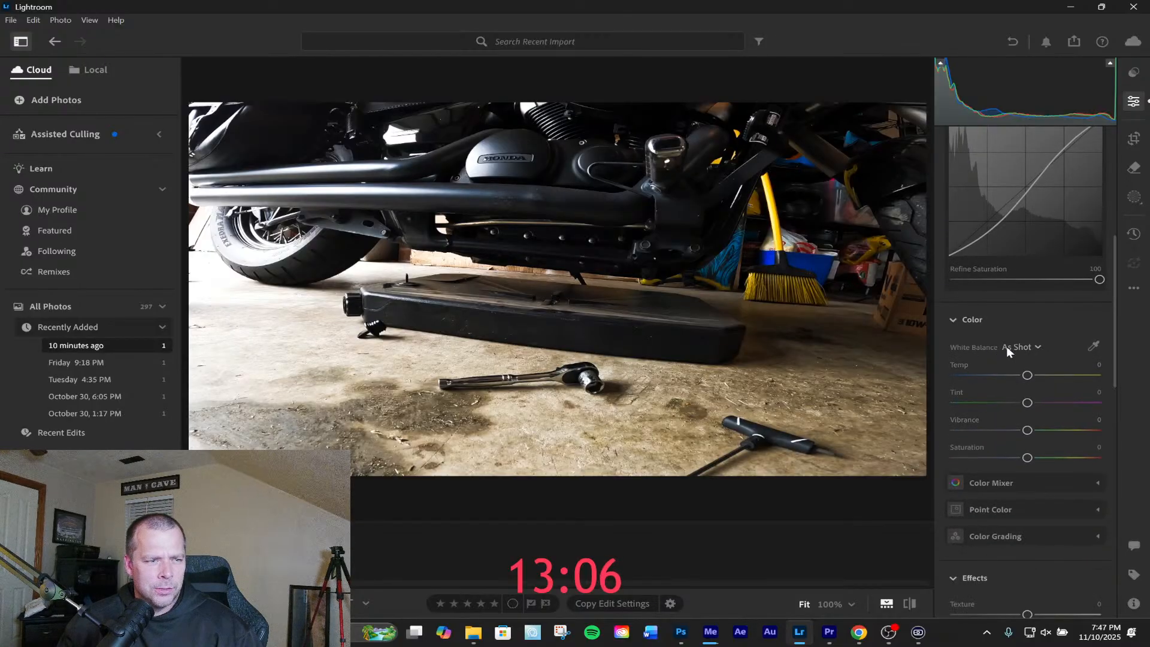
{"action": "scroll", "coordinate": [994, 397], "scroll_direction": "down", "scroll_amount": 1}
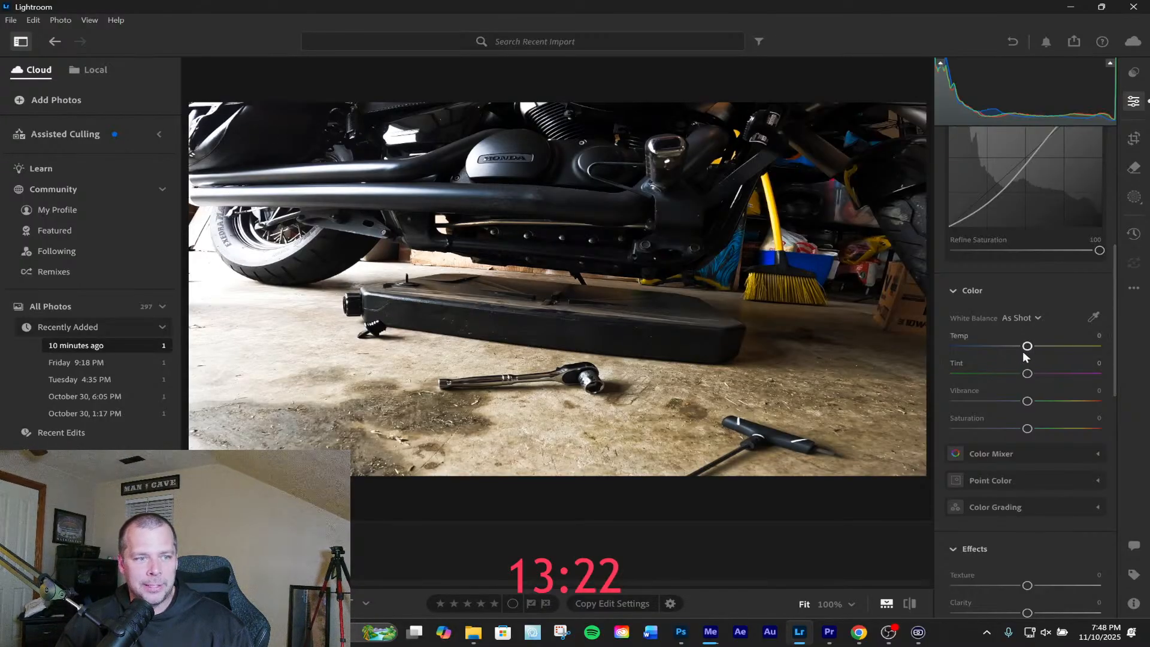
{"action": "mouse_move", "coordinate": [1018, 352]}
{"action": "left_mouse_down"}
{"action": "mouse_move", "coordinate": [1008, 350]}
{"action": "mouse_move", "coordinate": [1056, 354]}
{"action": "mouse_move", "coordinate": [997, 358]}
{"action": "mouse_move", "coordinate": [1030, 350]}
{"action": "left_mouse_up"}
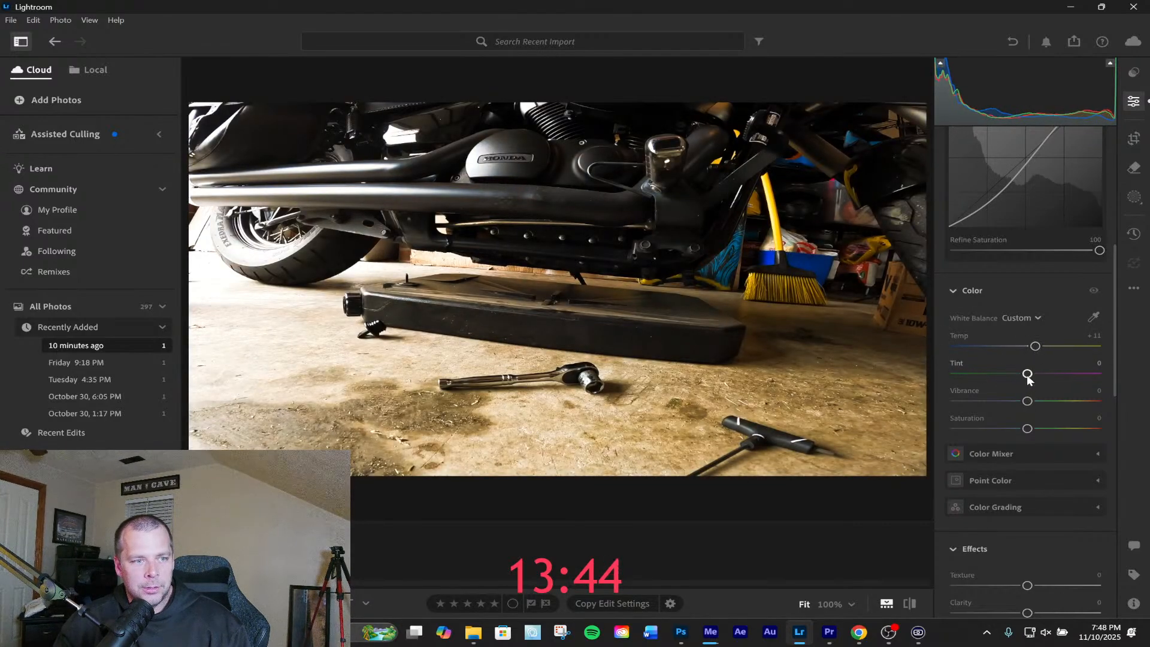
{"action": "mouse_move", "coordinate": [1028, 377]}
{"action": "left_mouse_down"}
{"action": "mouse_move", "coordinate": [1009, 382]}
{"action": "mouse_move", "coordinate": [1026, 376]}
{"action": "left_mouse_up"}
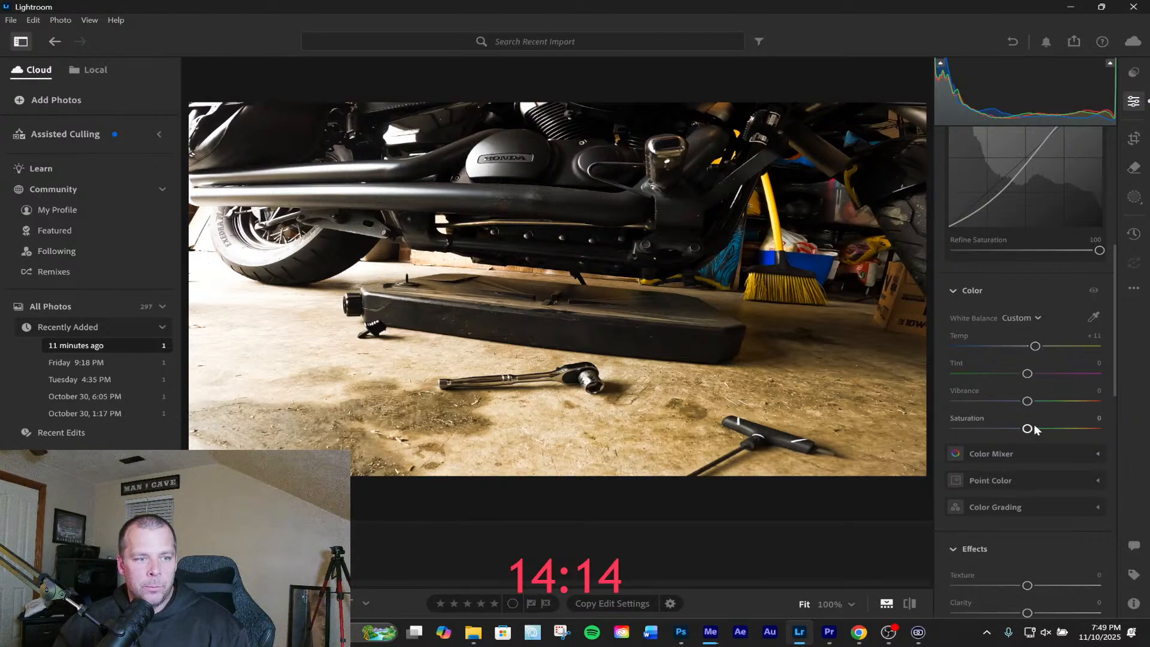
Try out the saturation, reset it to 0 and set the photo's vibrance to +16
{"action": "mouse_move", "coordinate": [1032, 429]}
{"action": "left_mouse_down"}
{"action": "mouse_move", "coordinate": [1108, 431]}
{"action": "mouse_move", "coordinate": [1062, 430]}
{"action": "mouse_move", "coordinate": [1036, 407]}
{"action": "mouse_move", "coordinate": [1093, 408]}
{"action": "mouse_move", "coordinate": [1033, 410]}
{"action": "left_mouse_up"}
{"action": "double_click", "coordinate": [1061, 430]}
{"action": "double_click", "coordinate": [1031, 402]}
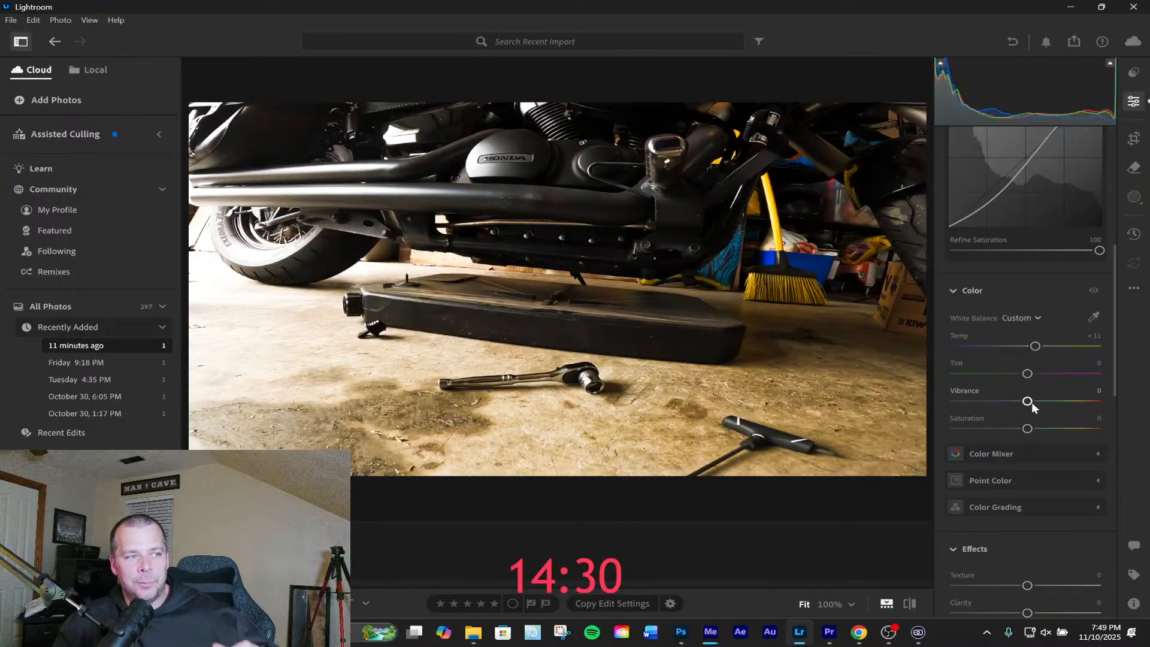
{"action": "left_click_drag", "start_coordinate": [1031, 401], "coordinate": [1043, 404]}
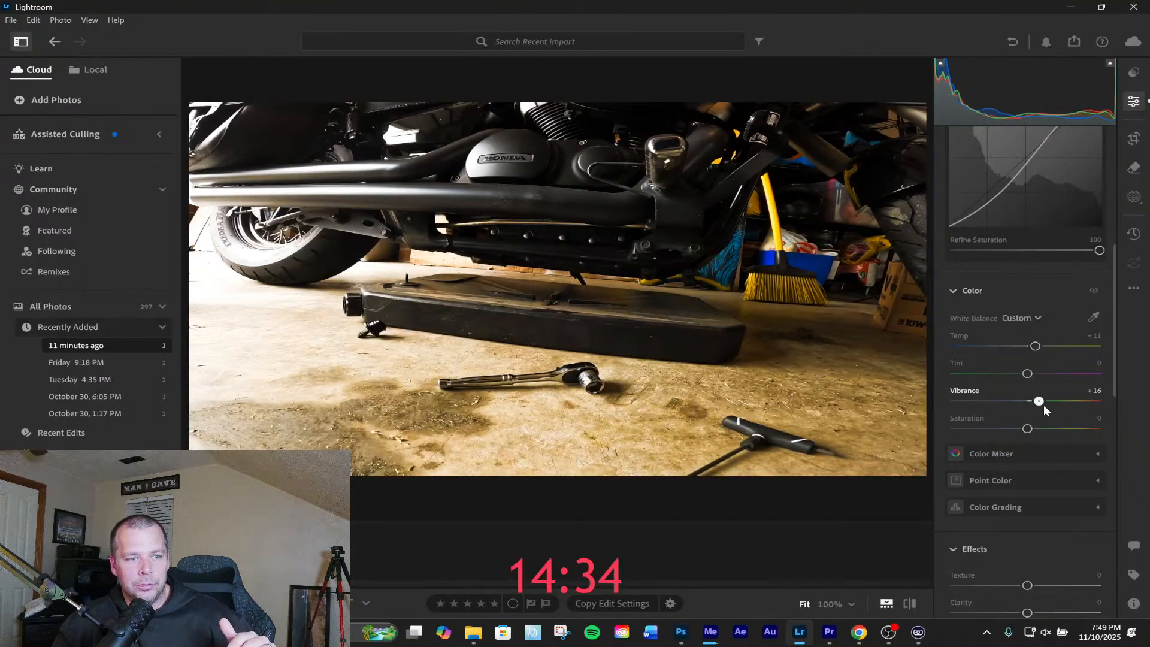
Set the photo's texture to +22 and its clarity to +60
{"action": "scroll", "coordinate": [1041, 489], "scroll_direction": "down", "scroll_amount": 5}
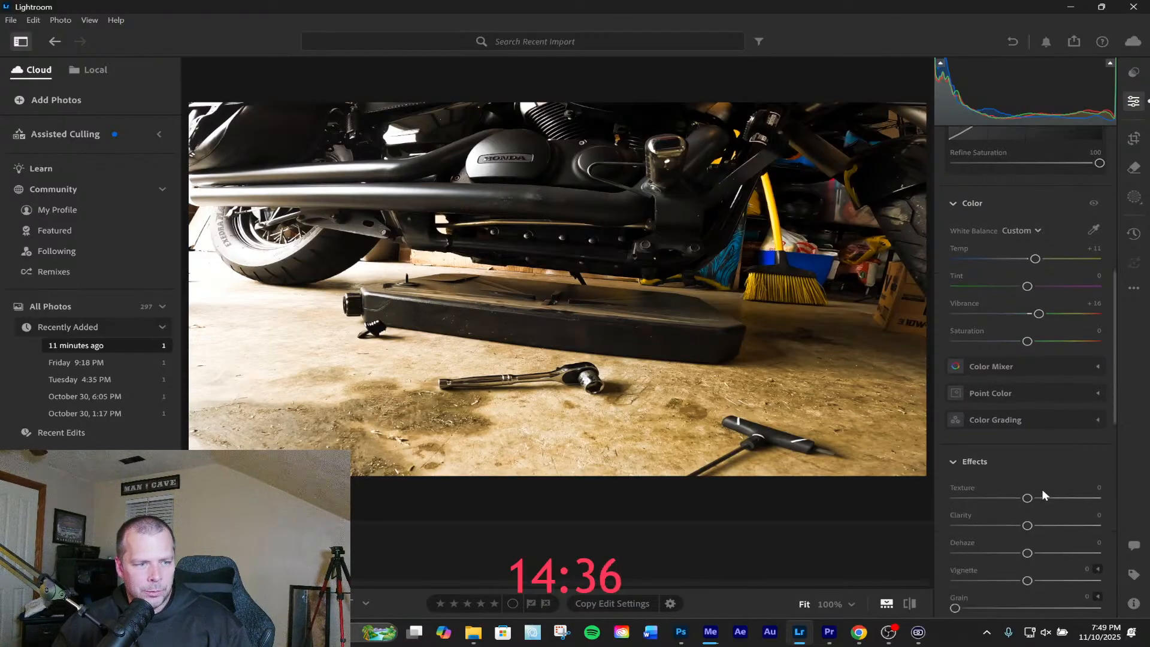
{"action": "left_click_drag", "start_coordinate": [1026, 382], "coordinate": [1105, 385]}
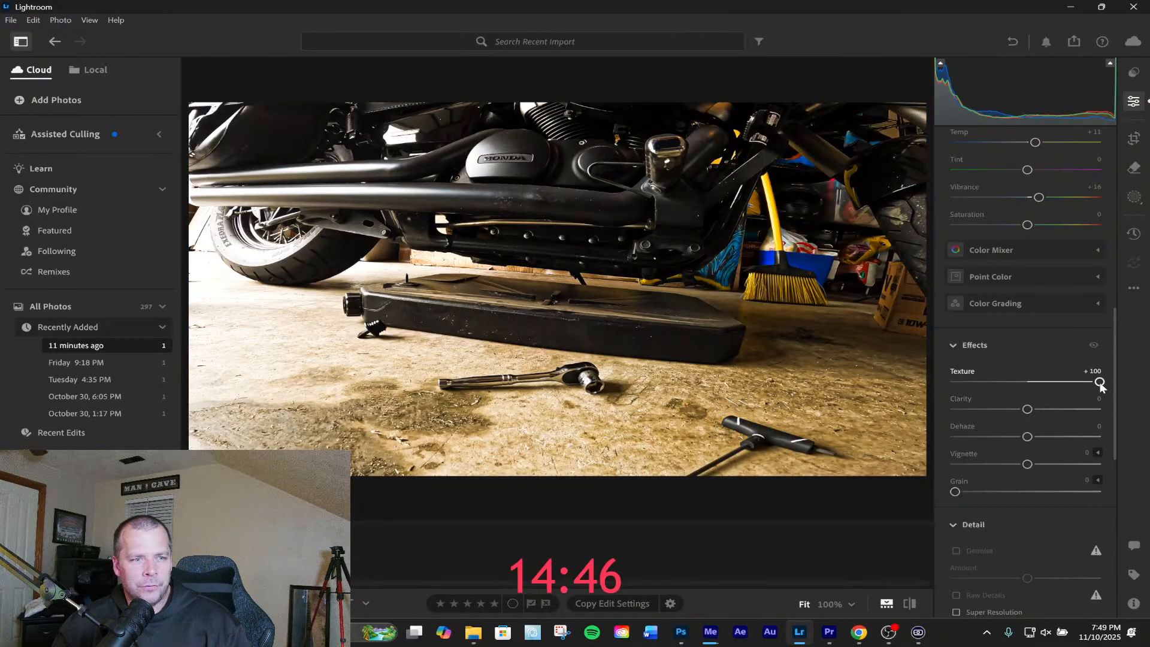
{"action": "left_click_drag", "start_coordinate": [1100, 383], "coordinate": [1099, 409]}
{"action": "double_click", "coordinate": [1033, 385]}
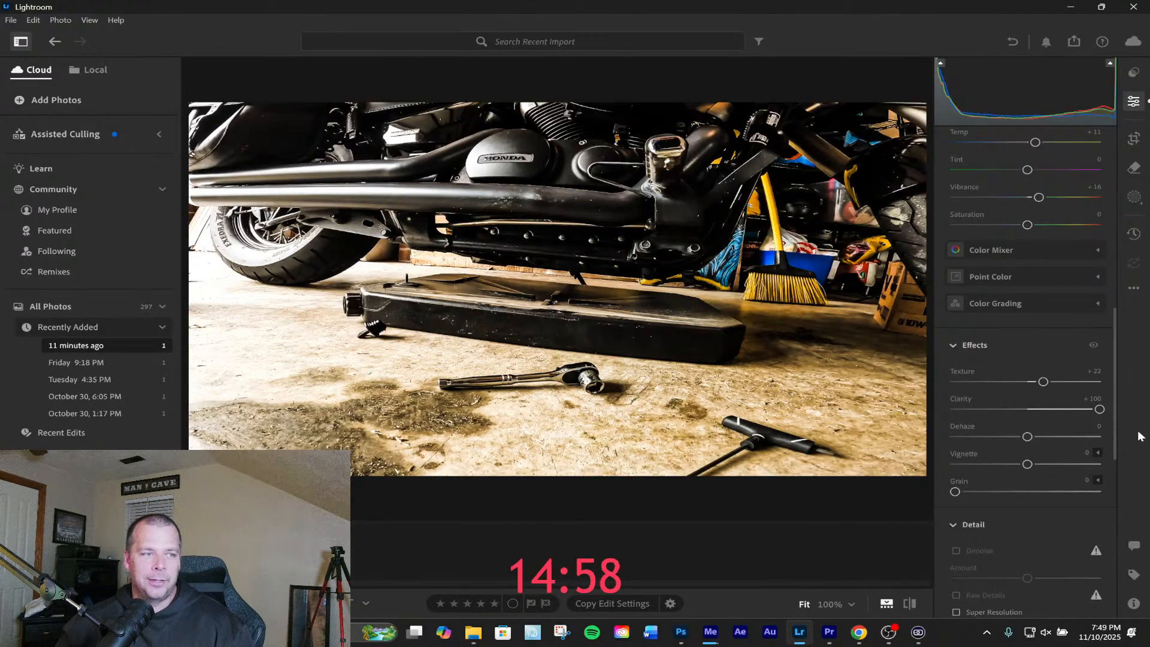
{"action": "left_click_drag", "start_coordinate": [1101, 409], "coordinate": [1076, 416]}
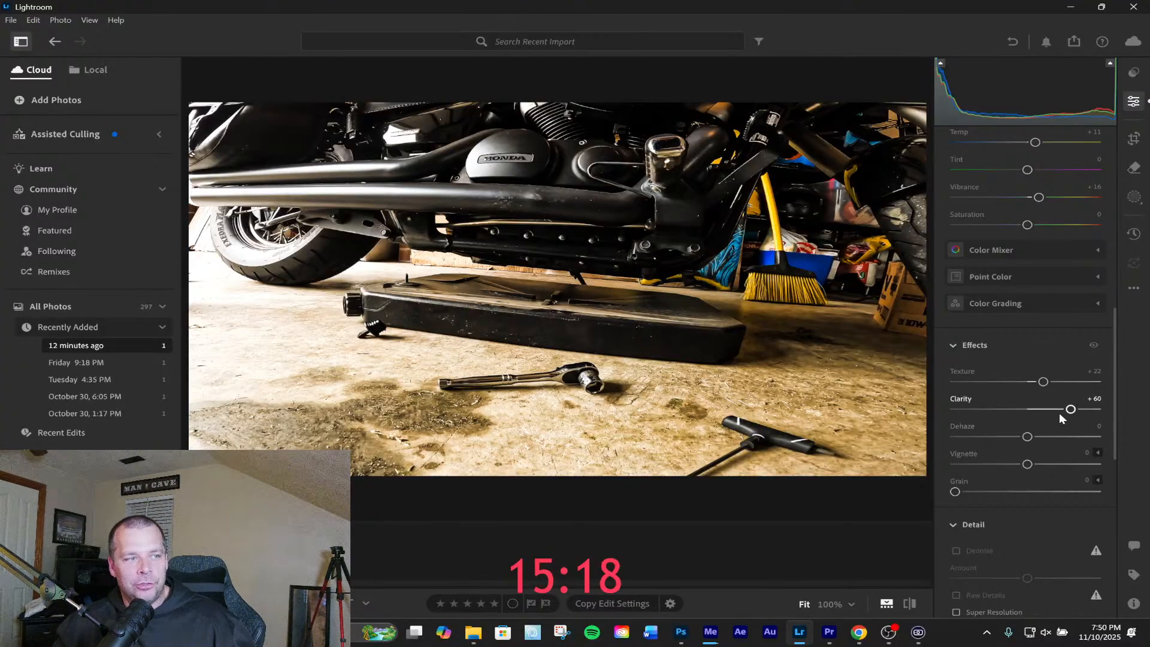
Try out dehaze and a bright vignette of +25 to +29 on the photo and reset both effects to 0
{"action": "left_click_drag", "start_coordinate": [1027, 439], "coordinate": [1050, 469]}
{"action": "double_click", "coordinate": [1016, 438]}
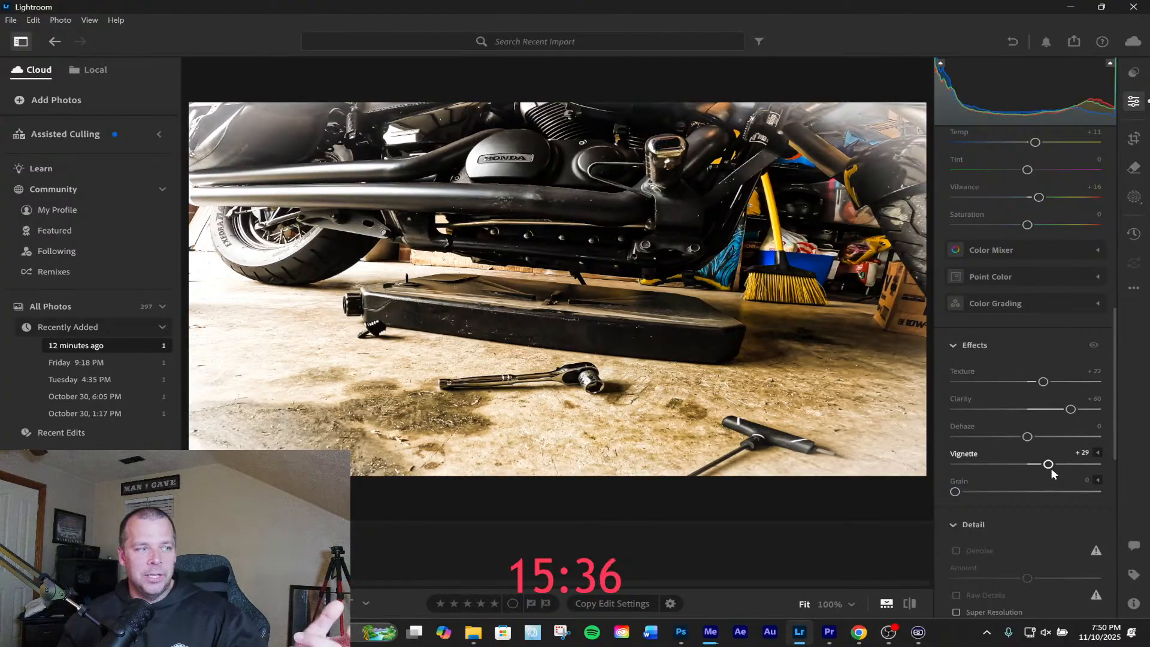
{"action": "mouse_move", "coordinate": [1051, 469]}
{"action": "left_mouse_down"}
{"action": "mouse_move", "coordinate": [1004, 467]}
{"action": "mouse_move", "coordinate": [1061, 472]}
{"action": "mouse_move", "coordinate": [1022, 476]}
{"action": "mouse_move", "coordinate": [1035, 465]}
{"action": "mouse_move", "coordinate": [1046, 478]}
{"action": "left_mouse_up"}
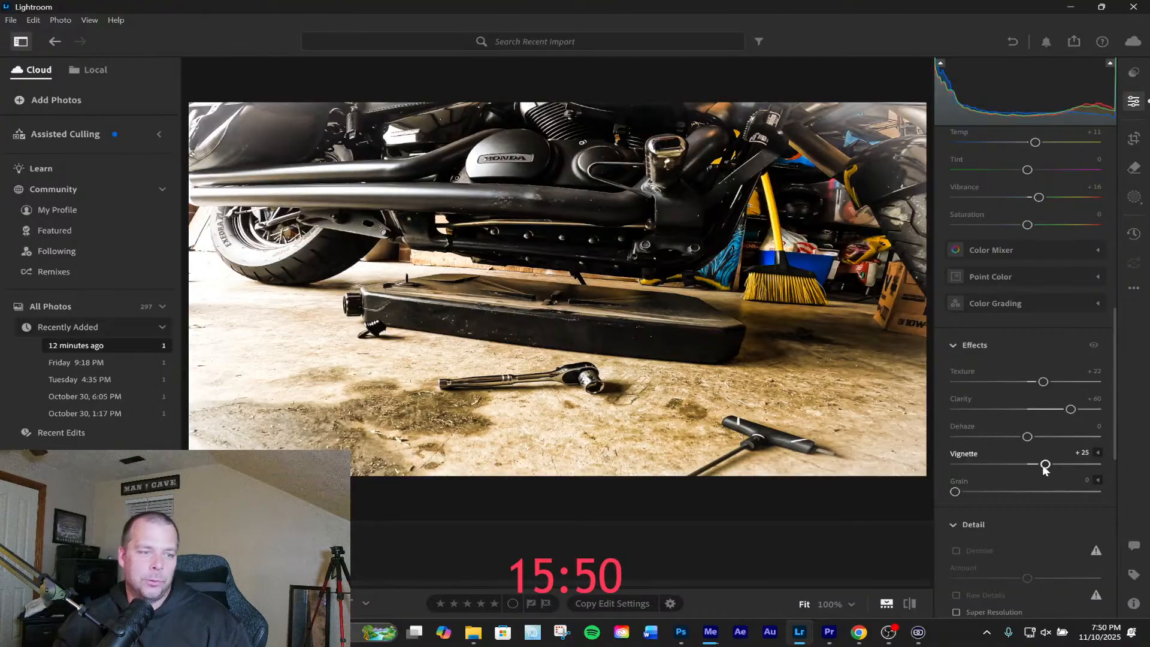
{"action": "left_click_drag", "start_coordinate": [1049, 466], "coordinate": [1028, 467]}
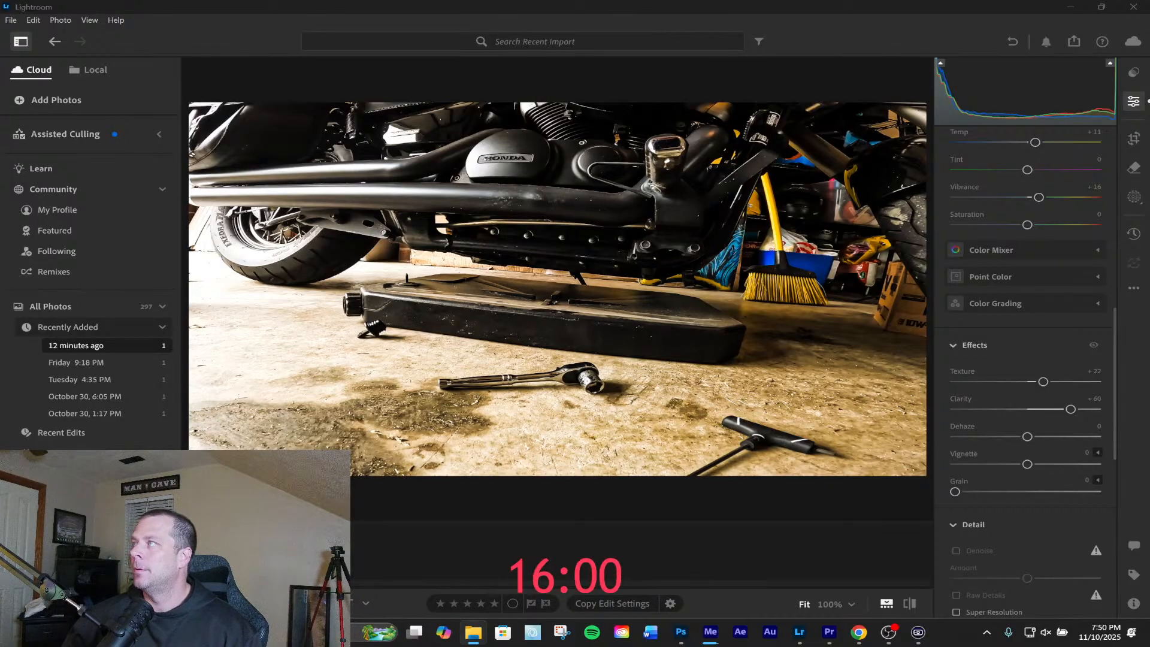
Switch to the browser with the FYERFIGHTER channel, open its video list and examine the thumbnails from the latest episodes down to the older ones
{"action": "left_click_drag", "start_coordinate": [1149, 335], "coordinate": [490, 2]}
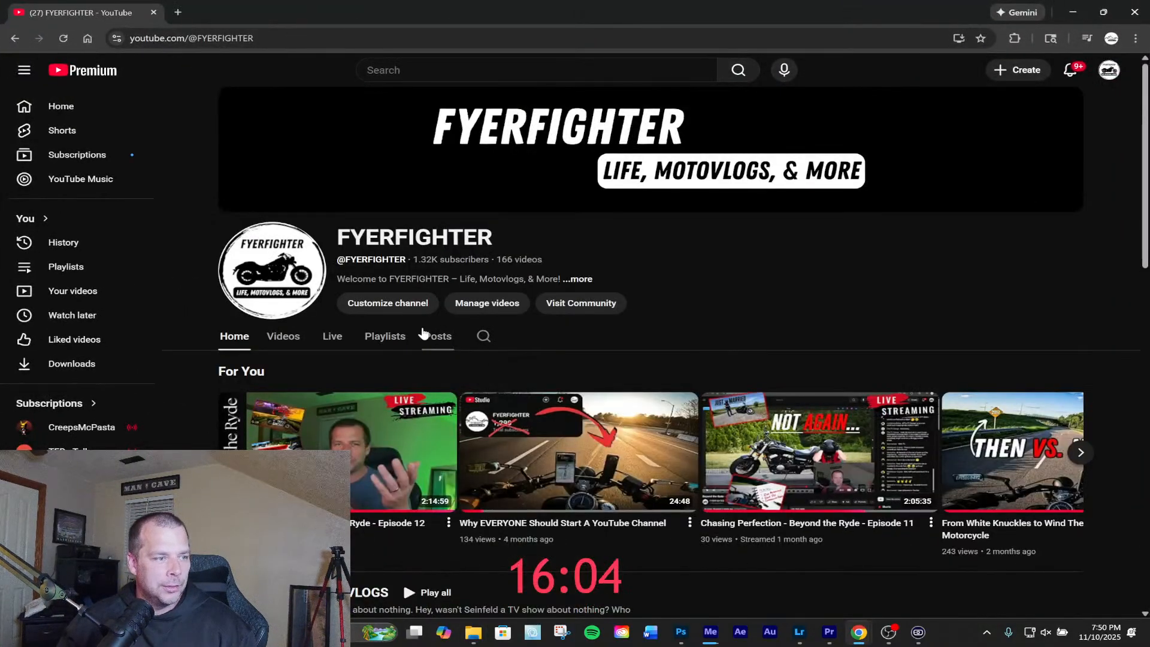
{"action": "left_click", "coordinate": [285, 339]}
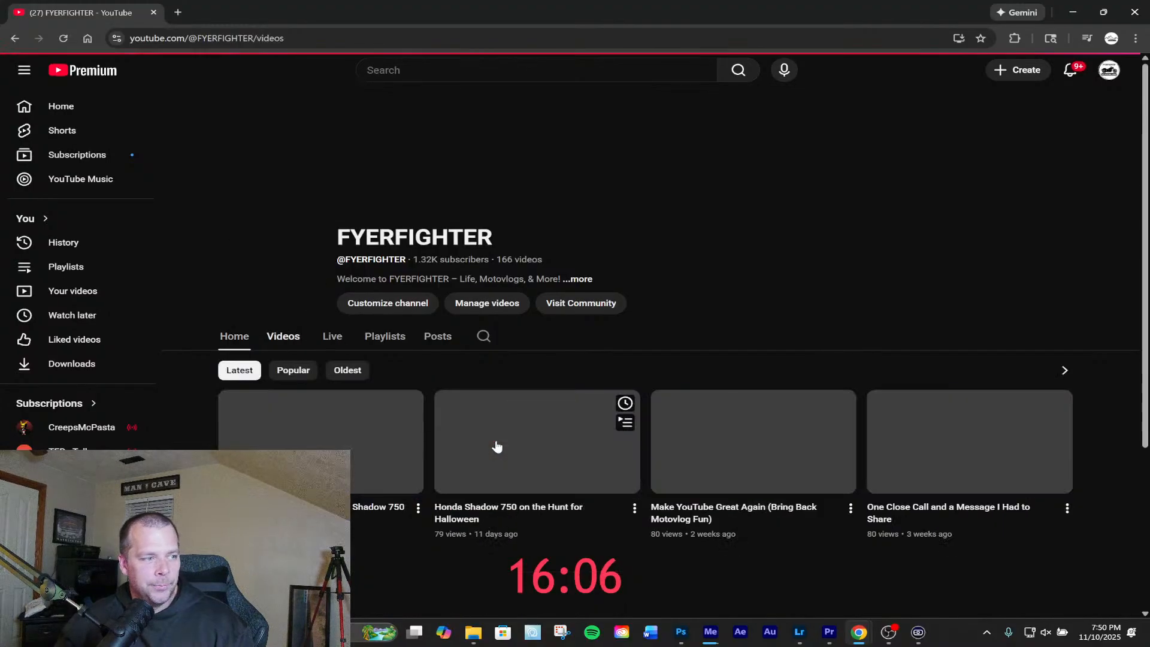
{"action": "scroll", "coordinate": [748, 449], "scroll_direction": "down", "scroll_amount": 2}
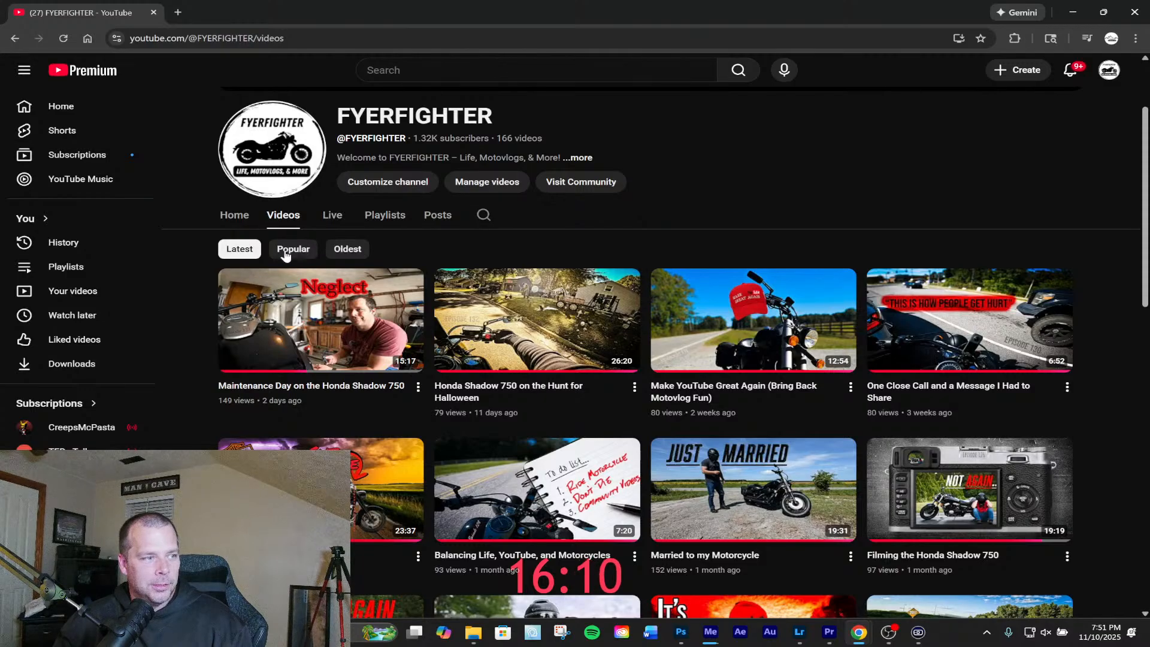
{"action": "scroll", "coordinate": [389, 288], "scroll_direction": "up", "scroll_amount": 2}
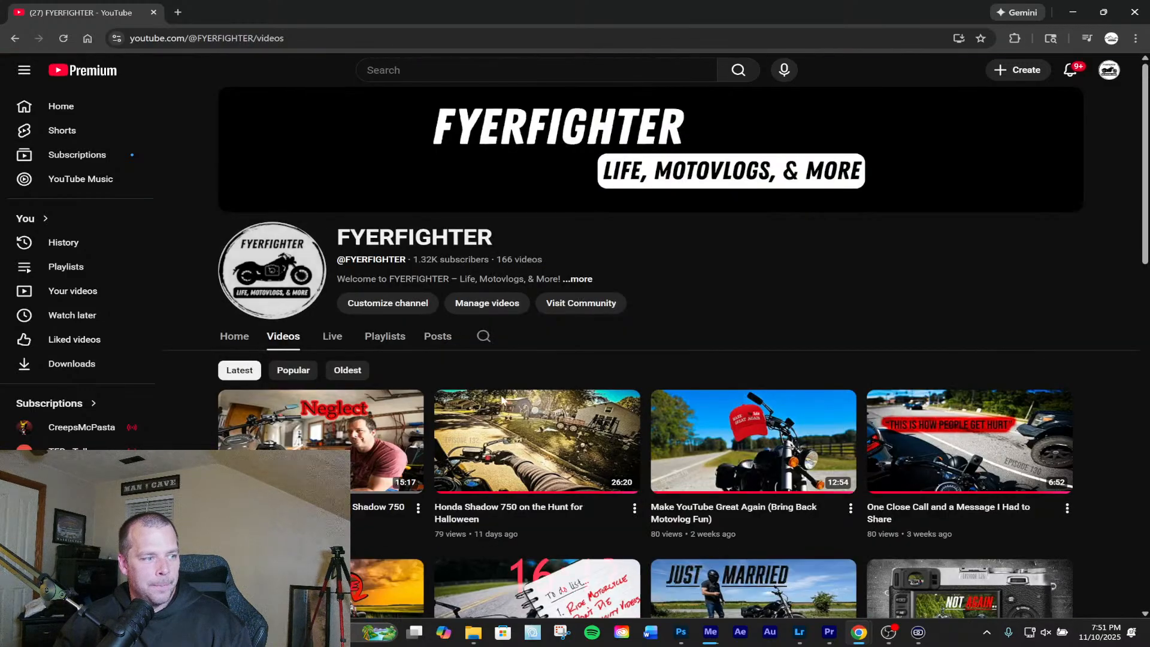
{"action": "scroll", "coordinate": [599, 419], "scroll_direction": "down", "scroll_amount": 4}
{"action": "scroll", "coordinate": [678, 476], "scroll_direction": "down", "scroll_amount": 10}
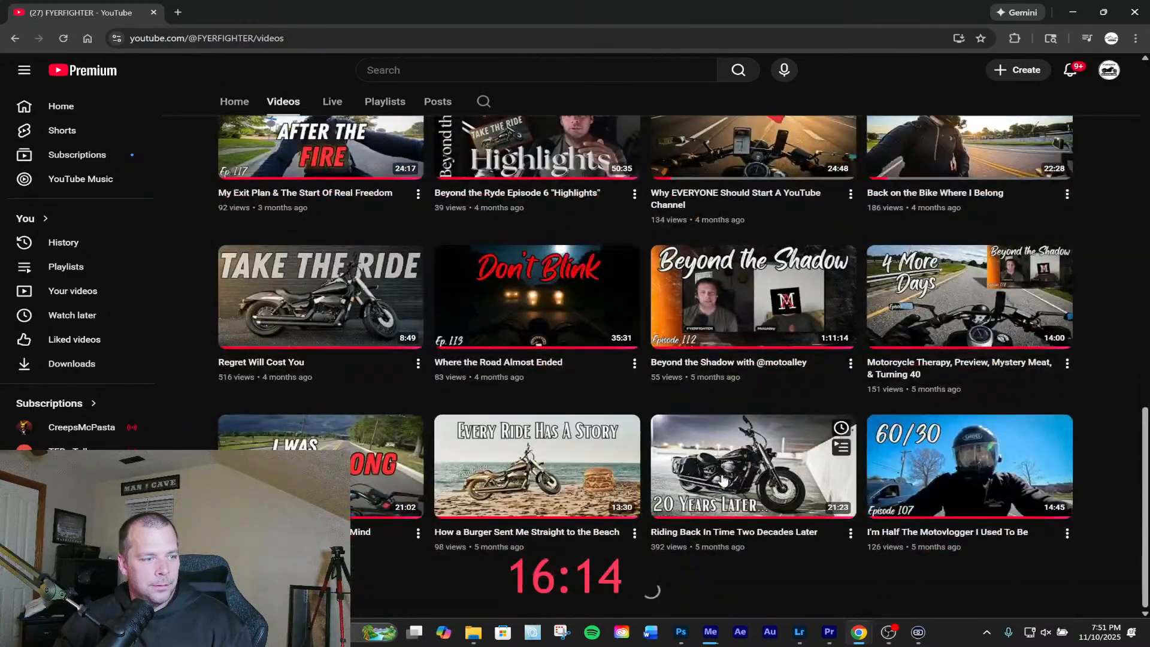
{"action": "scroll", "coordinate": [723, 479], "scroll_direction": "down", "scroll_amount": 8}
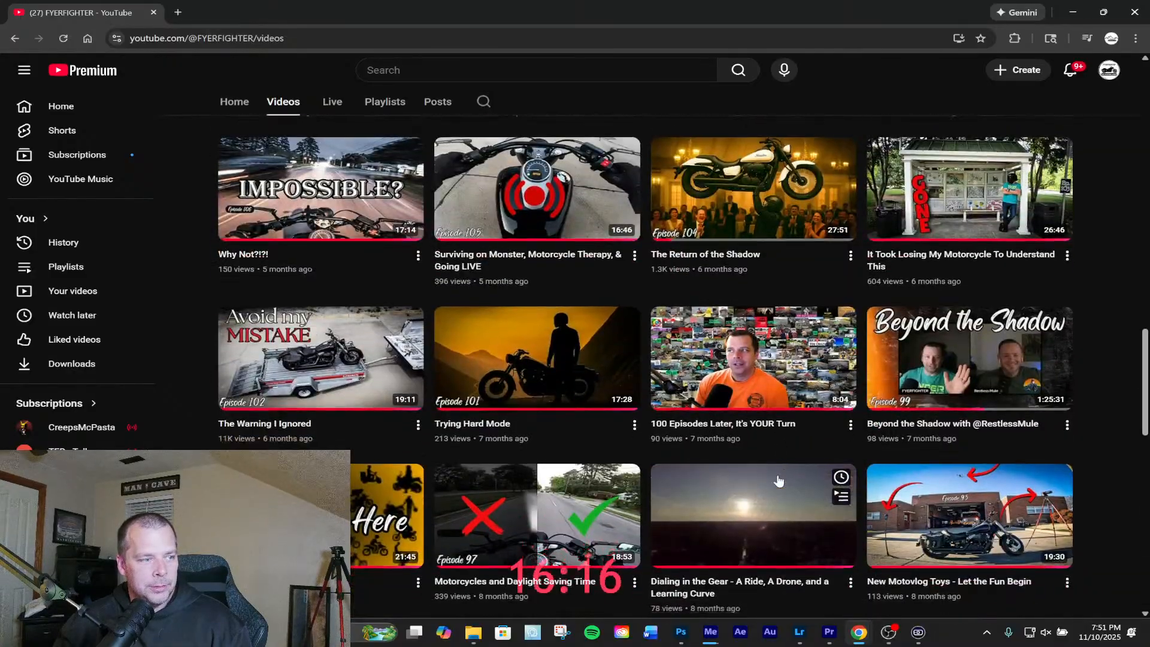
{"action": "scroll", "coordinate": [887, 512], "scroll_direction": "down", "scroll_amount": 6}
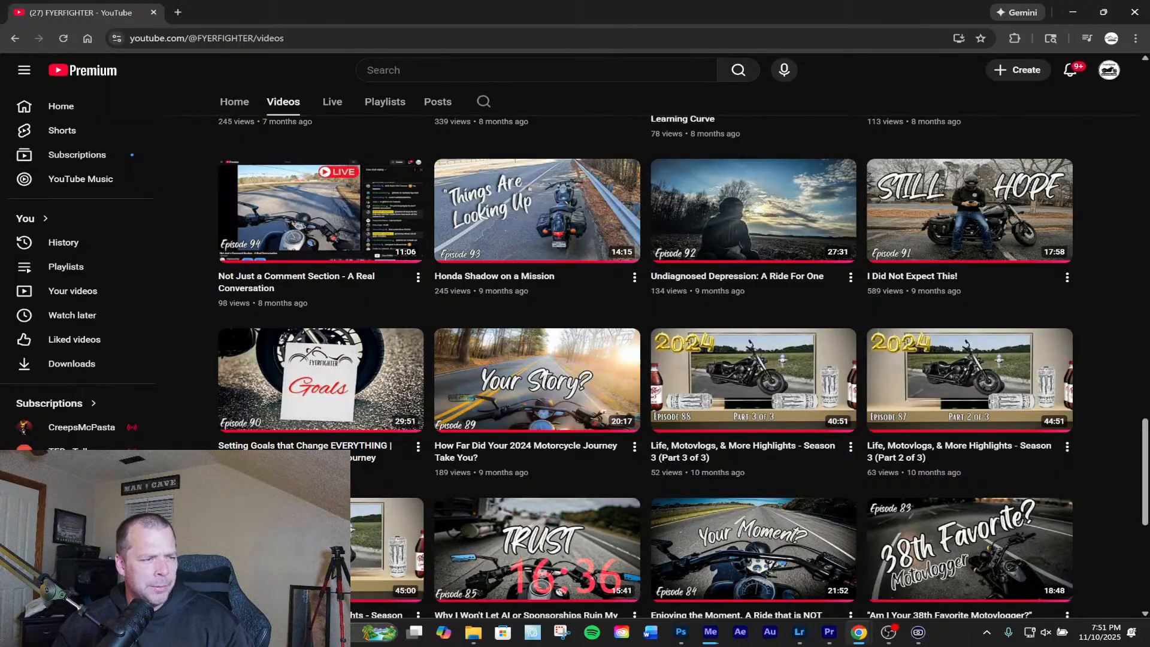
{"action": "scroll", "coordinate": [1102, 493], "scroll_direction": "down", "scroll_amount": 7}
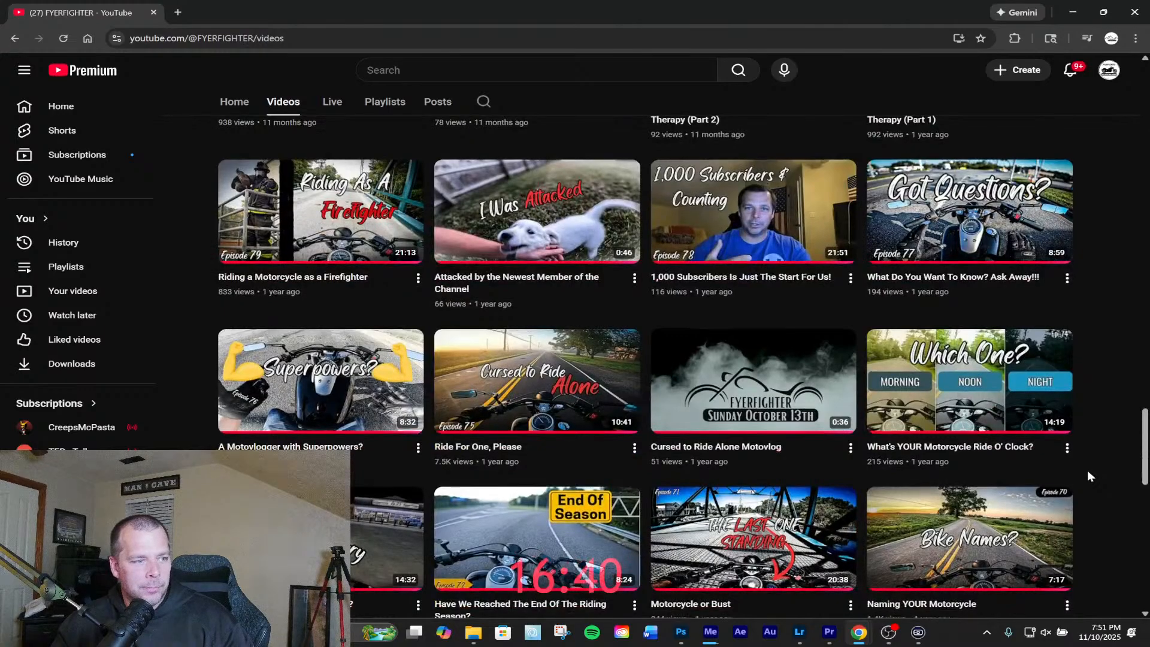
{"action": "scroll", "coordinate": [1087, 473], "scroll_direction": "down", "scroll_amount": 7}
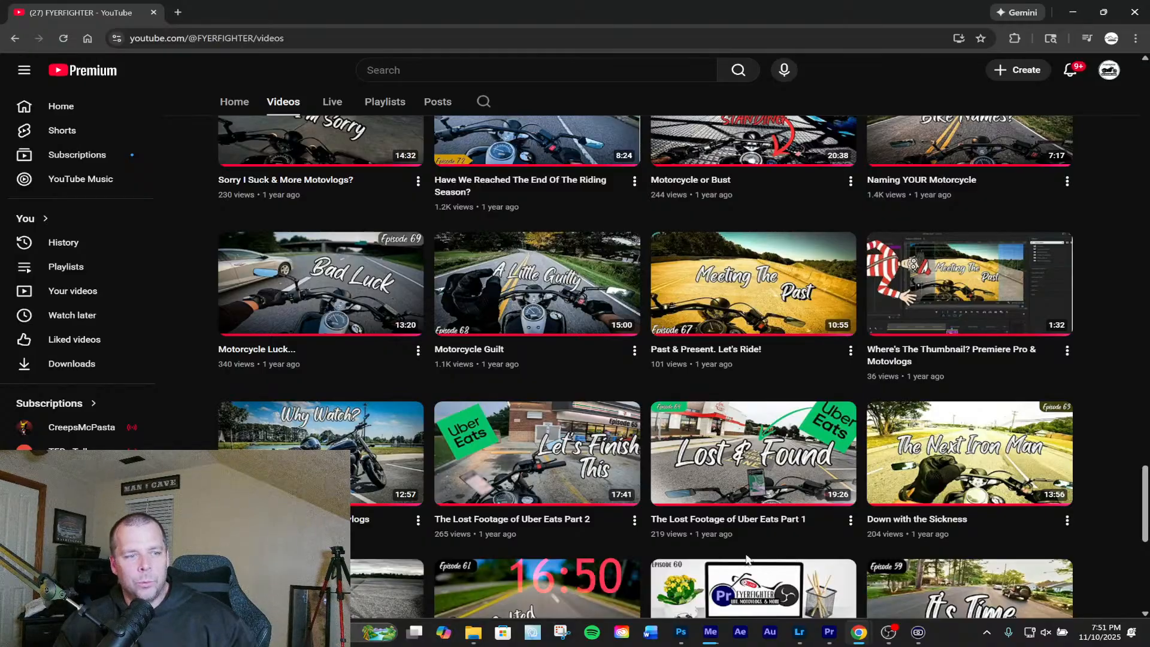
{"action": "scroll", "coordinate": [371, 447], "scroll_direction": "up", "scroll_amount": 15}
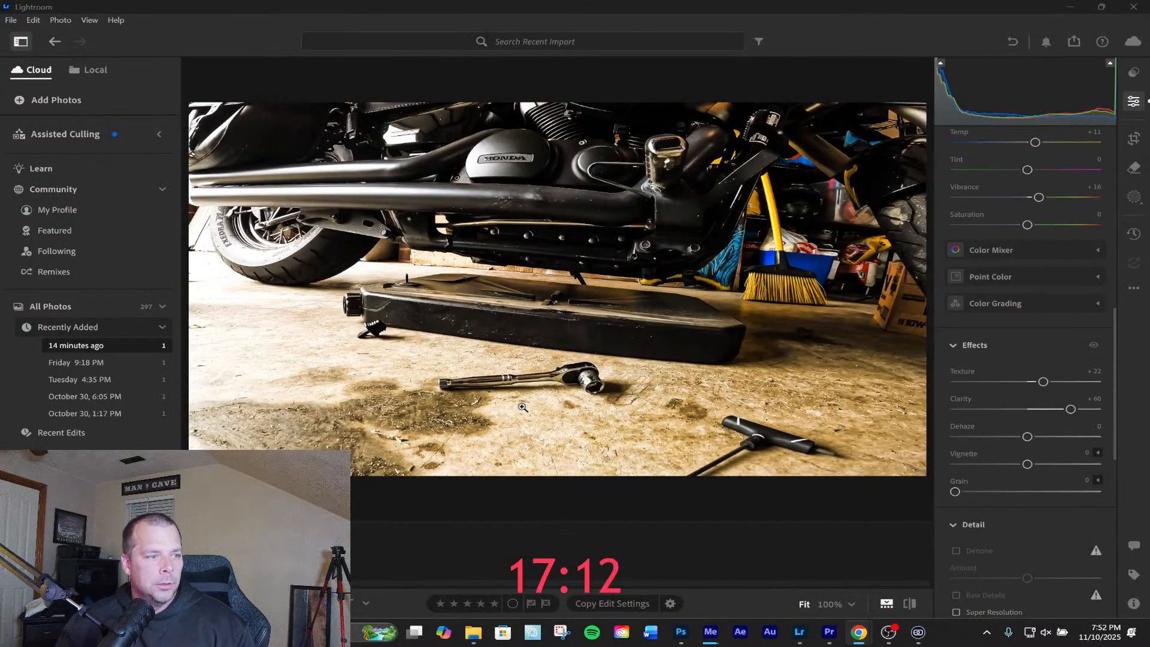
Return to Lightroom, test the vignette, grain and sharpening on the photo and set each back to 0
{"action": "mouse_move", "coordinate": [1031, 467]}
{"action": "left_mouse_down"}
{"action": "mouse_move", "coordinate": [1016, 467]}
{"action": "mouse_move", "coordinate": [1075, 466]}
{"action": "mouse_move", "coordinate": [1027, 466]}
{"action": "left_mouse_up"}
{"action": "left_click_drag", "start_coordinate": [954, 492], "coordinate": [903, 496]}
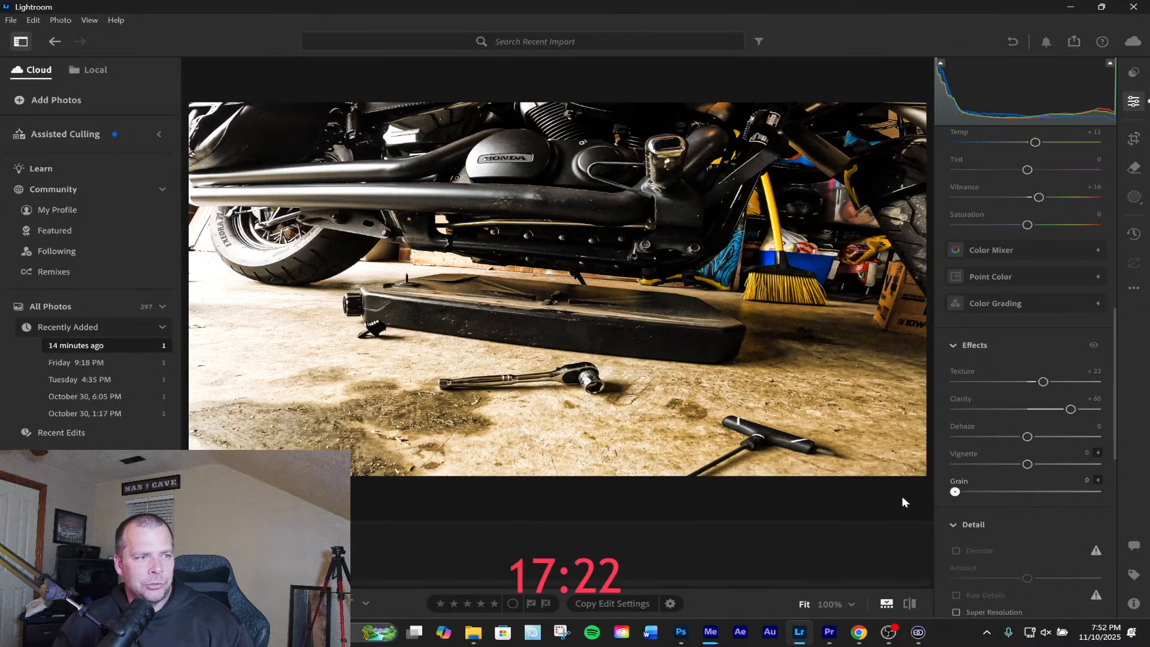
{"action": "scroll", "coordinate": [1024, 487], "scroll_direction": "down", "scroll_amount": 3}
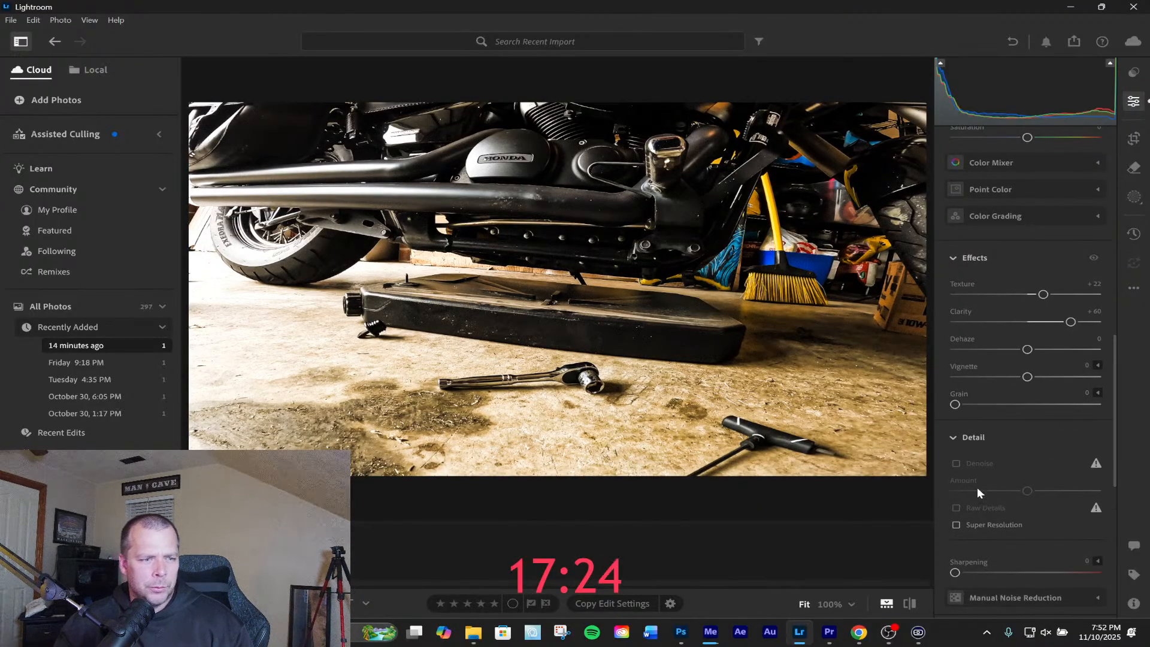
{"action": "scroll", "coordinate": [1018, 521], "scroll_direction": "down", "scroll_amount": 4}
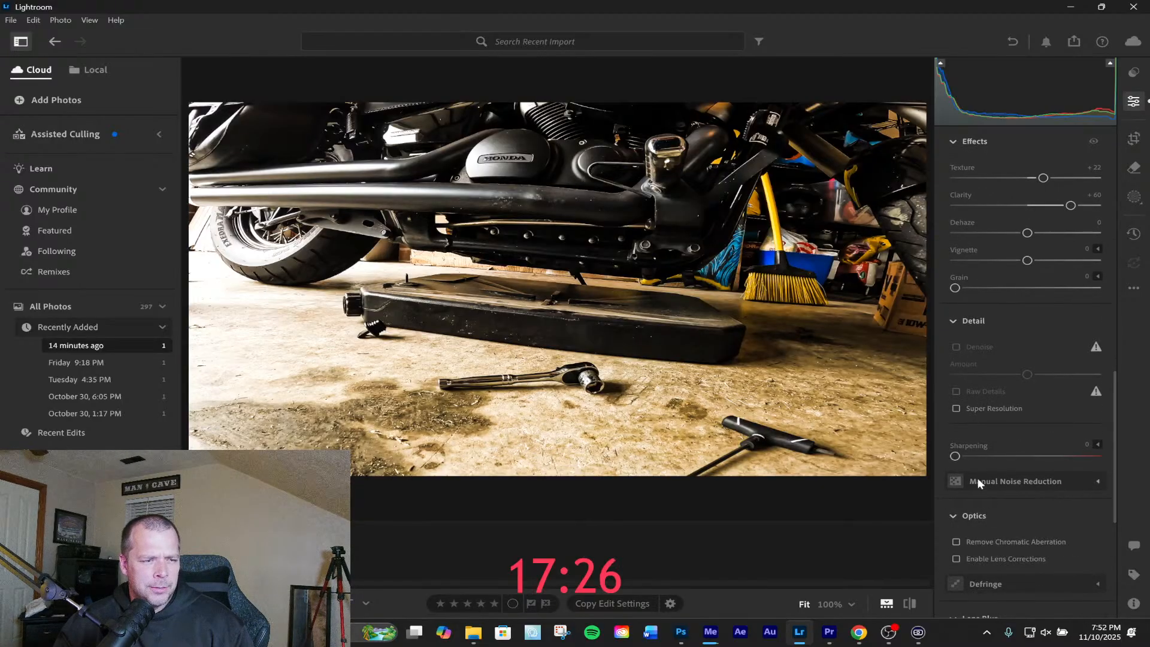
{"action": "left_click_drag", "start_coordinate": [955, 456], "coordinate": [933, 466]}
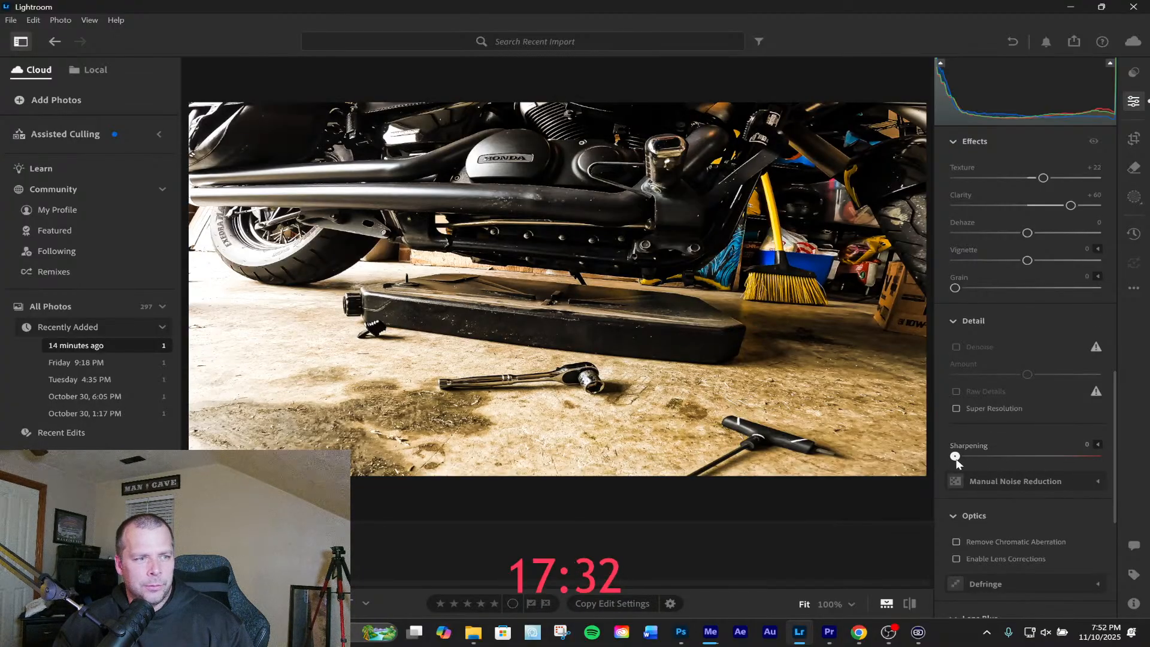
{"action": "left_click_drag", "start_coordinate": [1061, 468], "coordinate": [891, 445]}
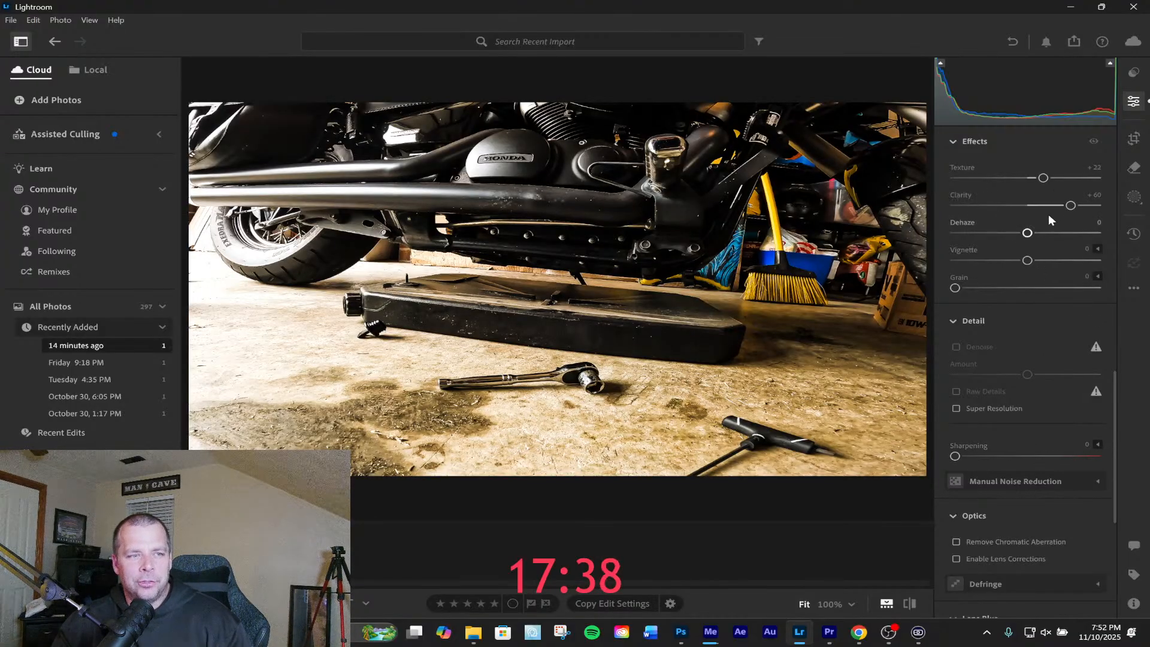
Enable the removal of chromatic aberration in the photo's optics settings
{"action": "scroll", "coordinate": [997, 445], "scroll_direction": "down", "scroll_amount": 3}
{"action": "left_click", "coordinate": [979, 454]}
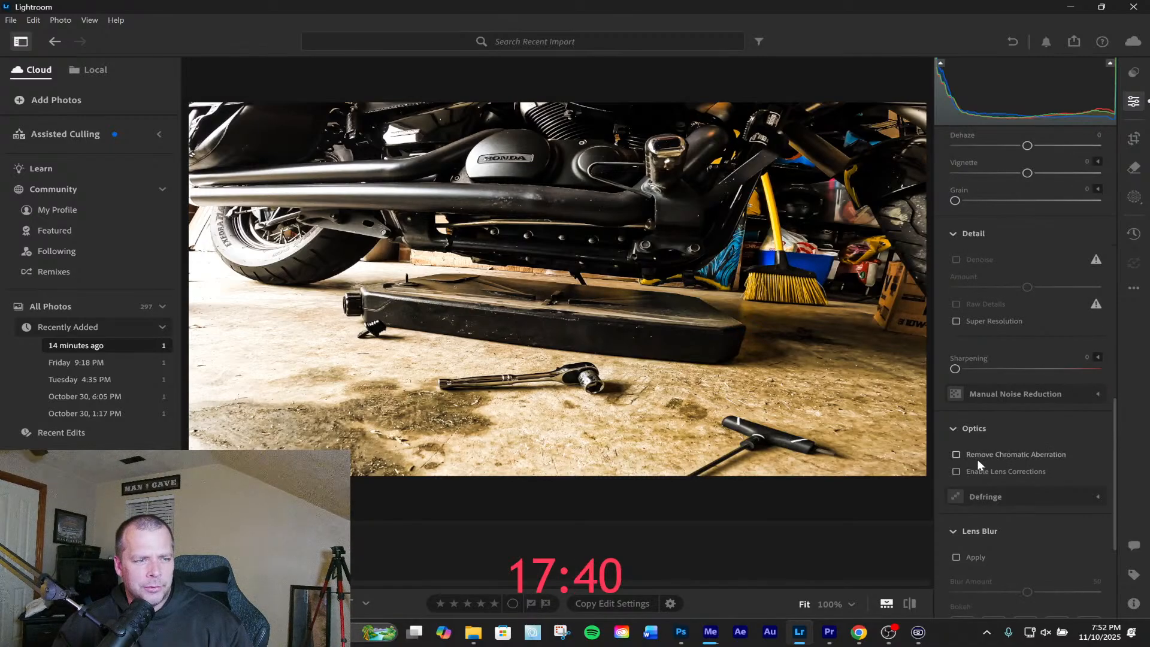
Try a lens blur with amount 86 and the focus range shifted to the far end, then turn the blur off
{"action": "scroll", "coordinate": [1045, 471], "scroll_direction": "down", "scroll_amount": 6}
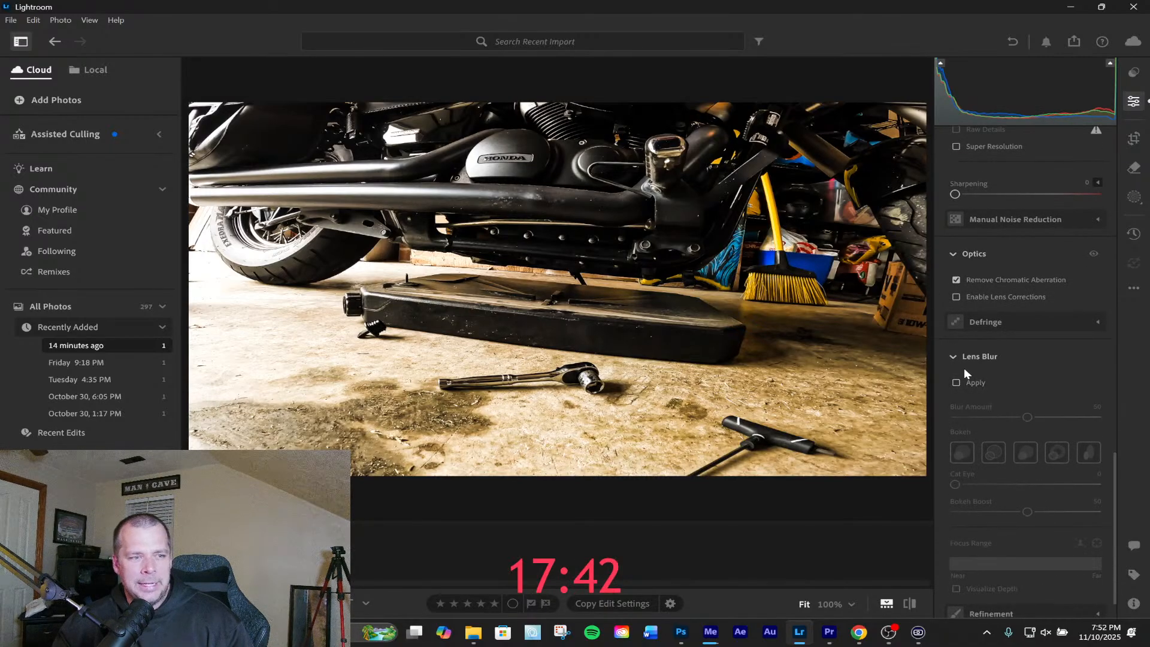
{"action": "left_click", "coordinate": [956, 382]}
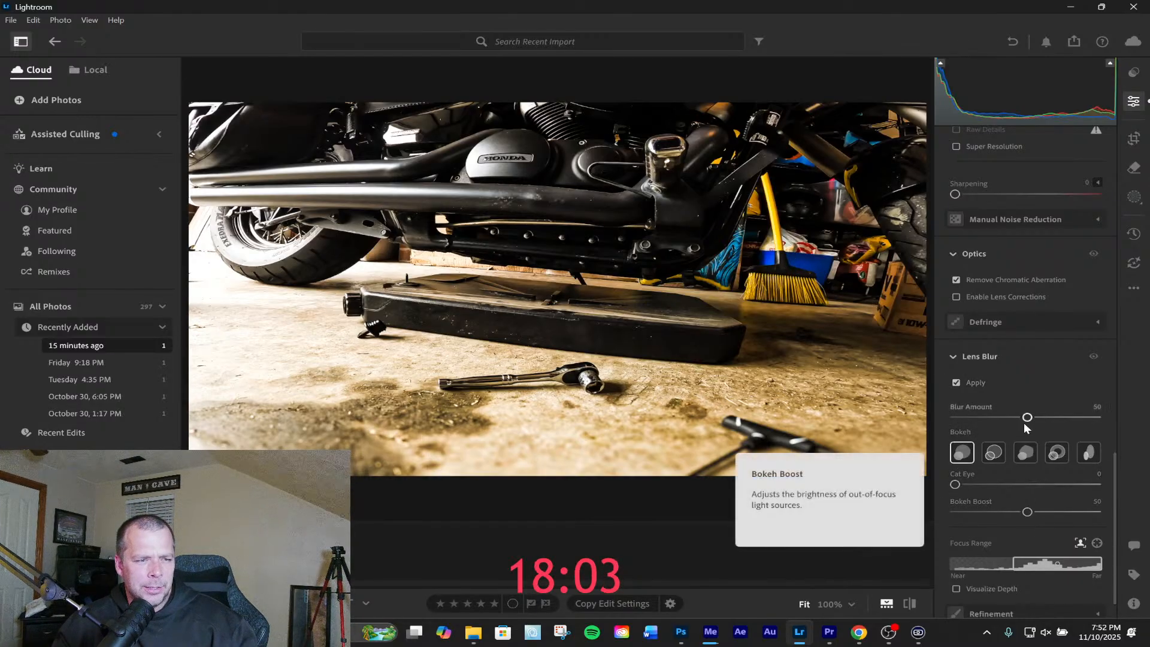
{"action": "left_click_drag", "start_coordinate": [1026, 418], "coordinate": [1076, 421]}
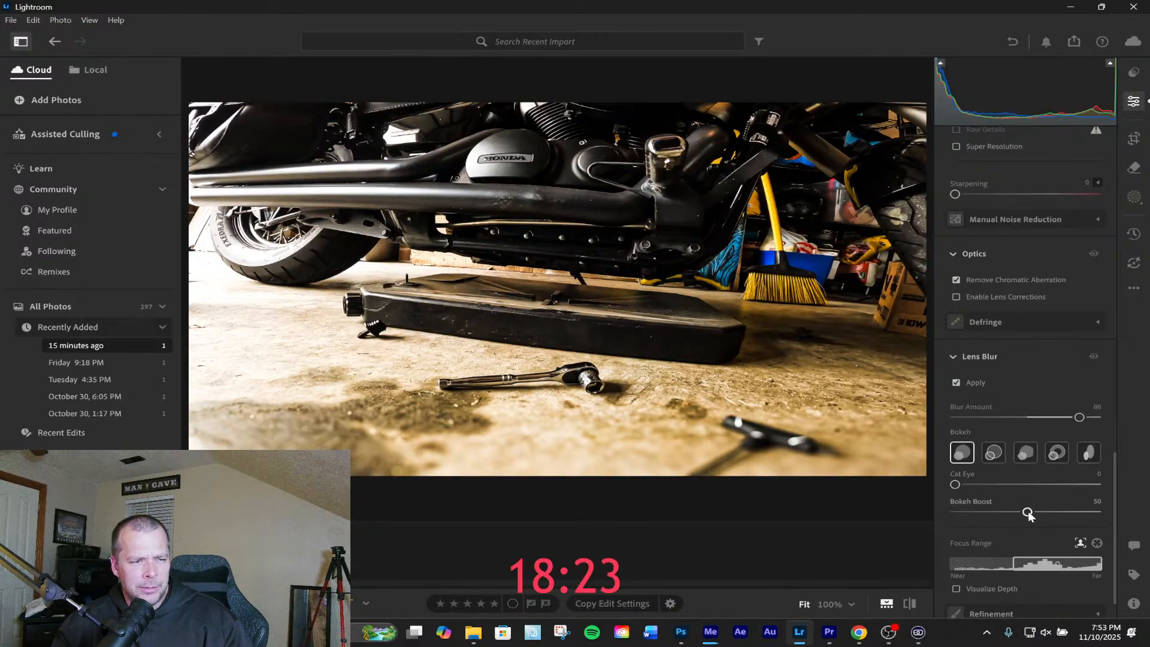
{"action": "left_click_drag", "start_coordinate": [1010, 566], "coordinate": [1094, 572]}
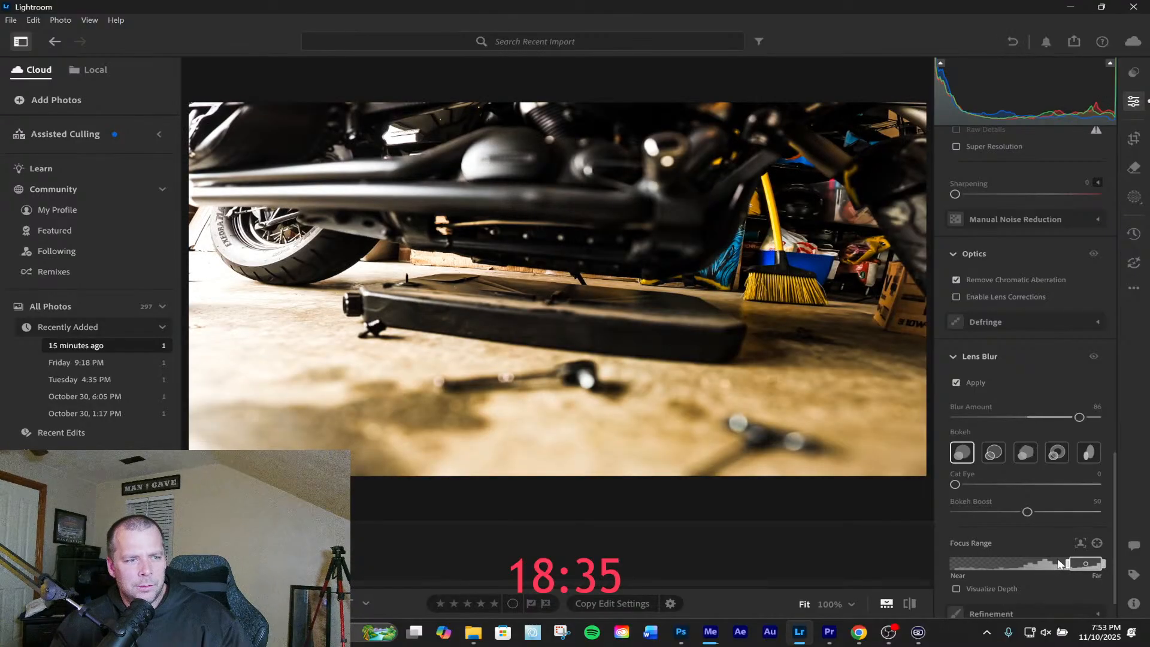
{"action": "left_click", "coordinate": [956, 383]}
{"action": "mouse_move", "coordinate": [1041, 389]}
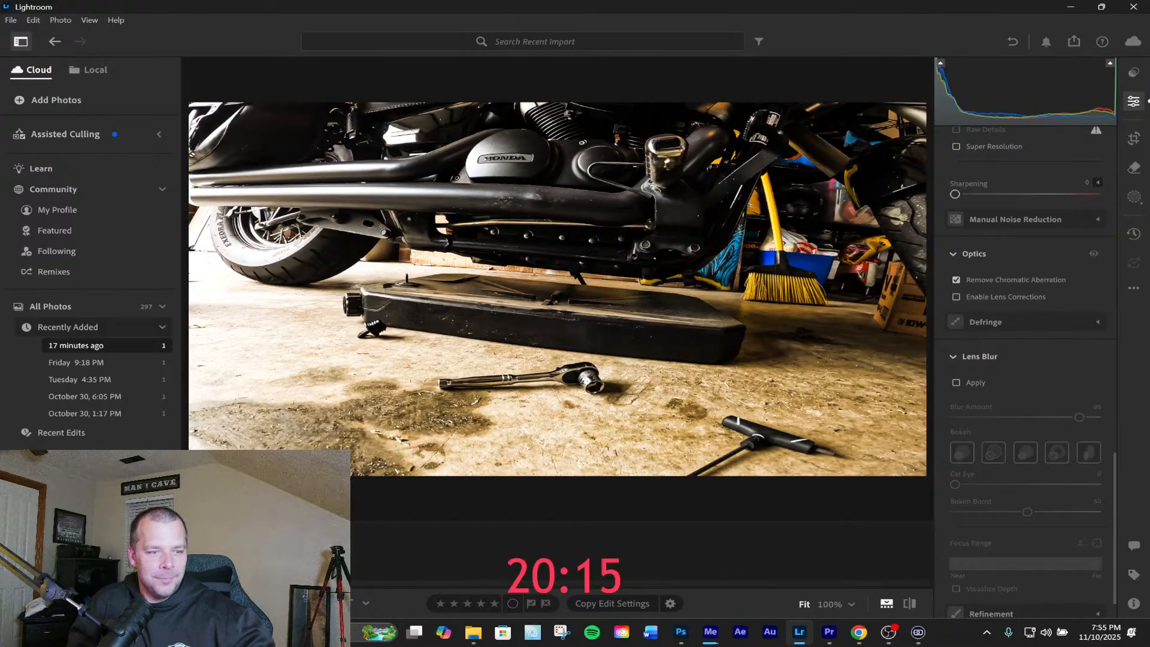
Remove the HONDA lettering from the engine cover with the generative Remove tool at brush size 12
{"action": "scroll", "coordinate": [1073, 497], "scroll_direction": "down", "scroll_amount": 1}
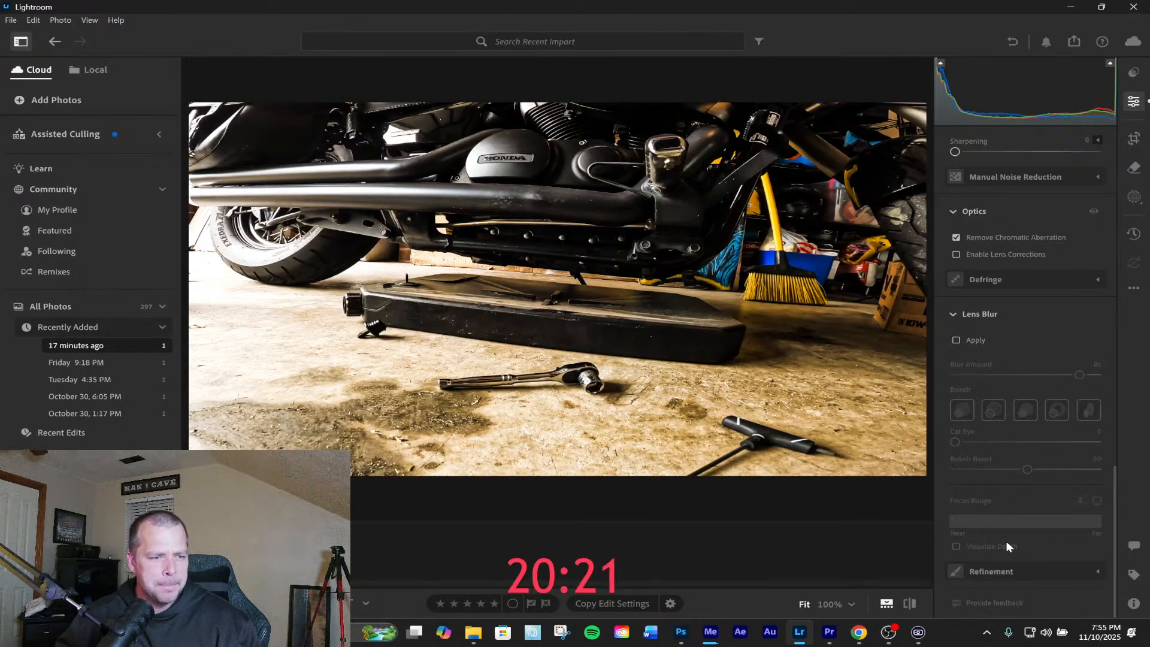
{"action": "scroll", "coordinate": [1006, 541], "scroll_direction": "up", "scroll_amount": 10}
{"action": "scroll", "coordinate": [1007, 540], "scroll_direction": "up", "scroll_amount": 2}
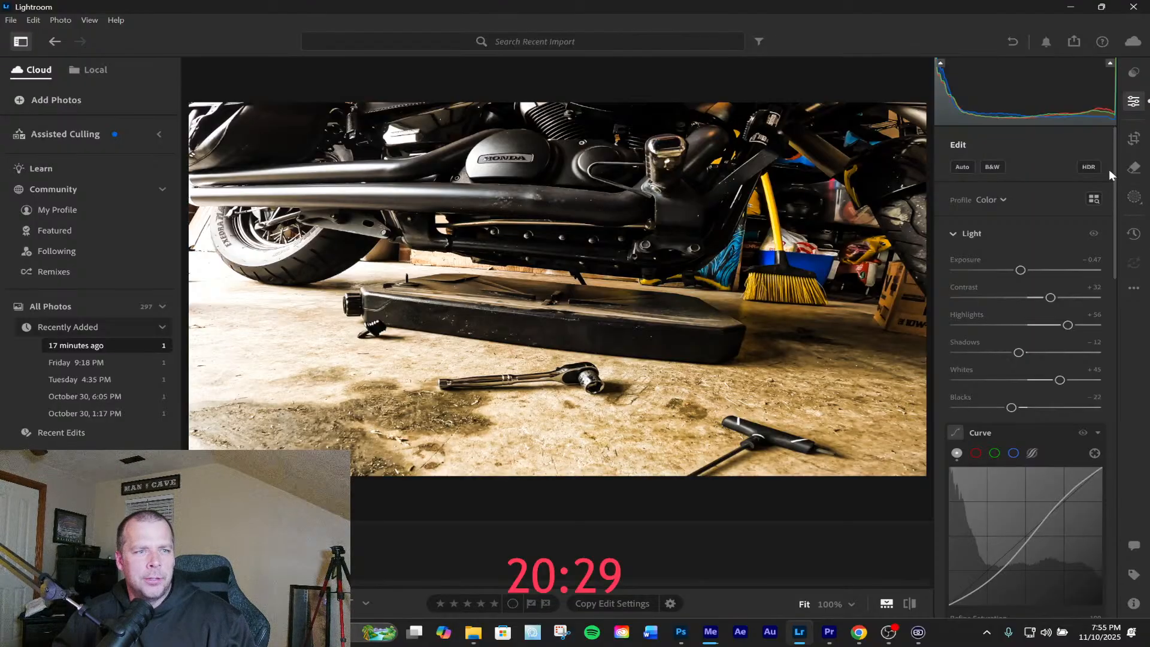
{"action": "left_click", "coordinate": [1134, 168]}
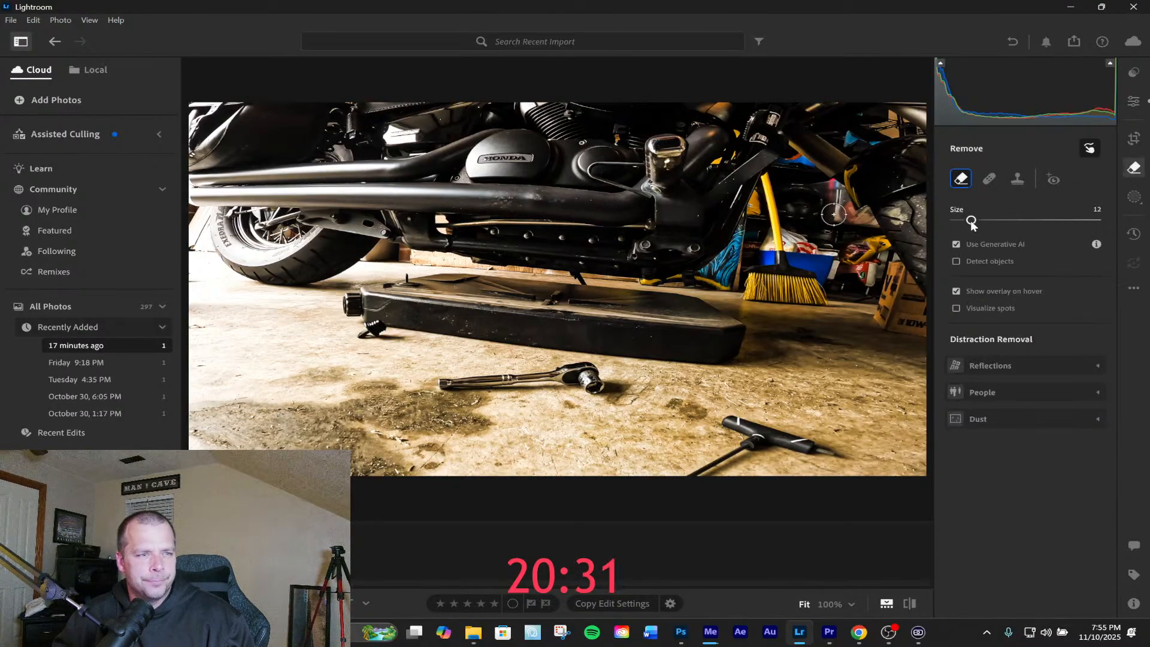
{"action": "left_click_drag", "start_coordinate": [481, 157], "coordinate": [525, 157]}
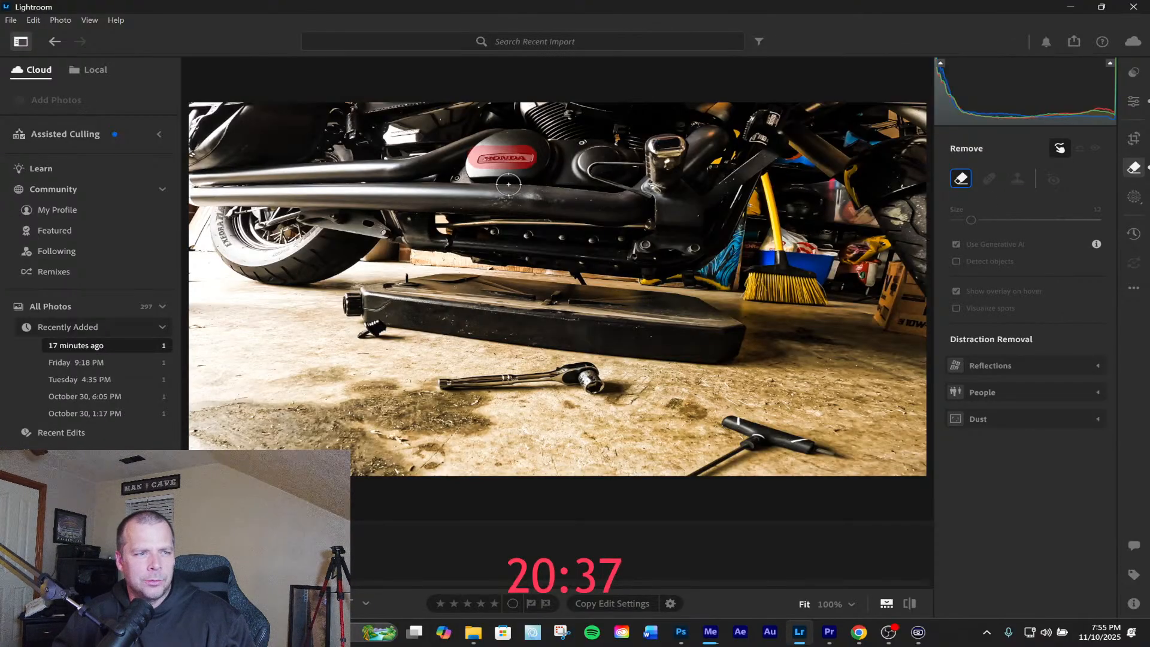
{"action": "left_click", "coordinate": [1053, 349]}
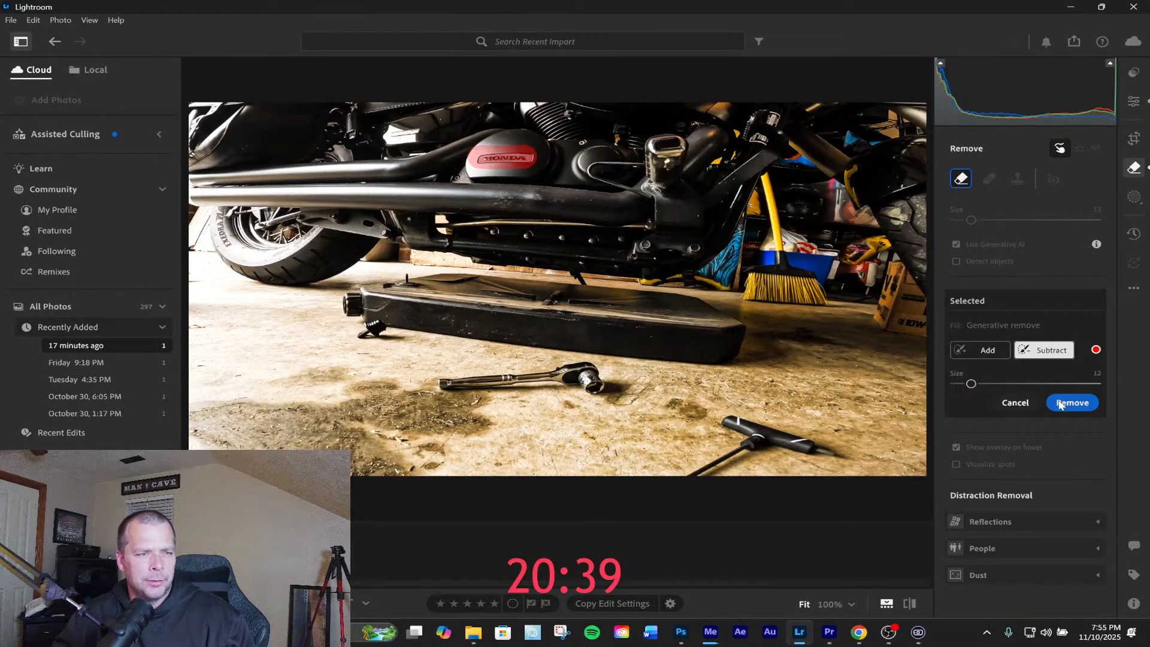
{"action": "left_click", "coordinate": [1055, 407]}
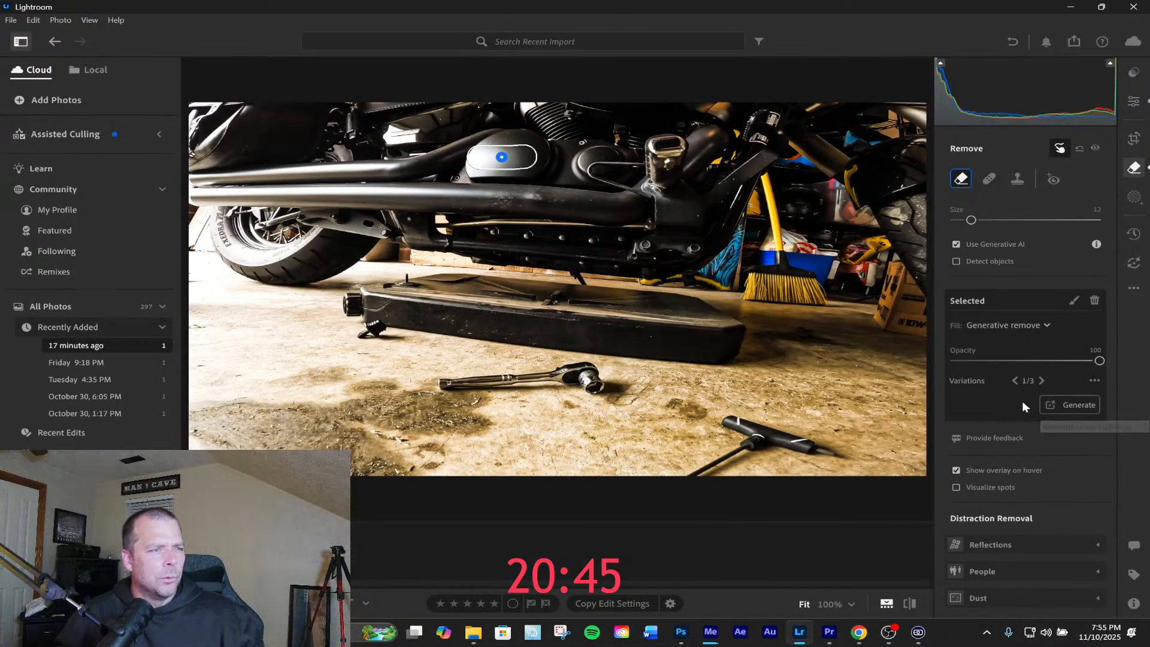
Compare the three generated variations of the removed engine-cover lettering and choose variation 2
{"action": "left_click", "coordinate": [1042, 380]}
{"action": "left_click", "coordinate": [1041, 379]}
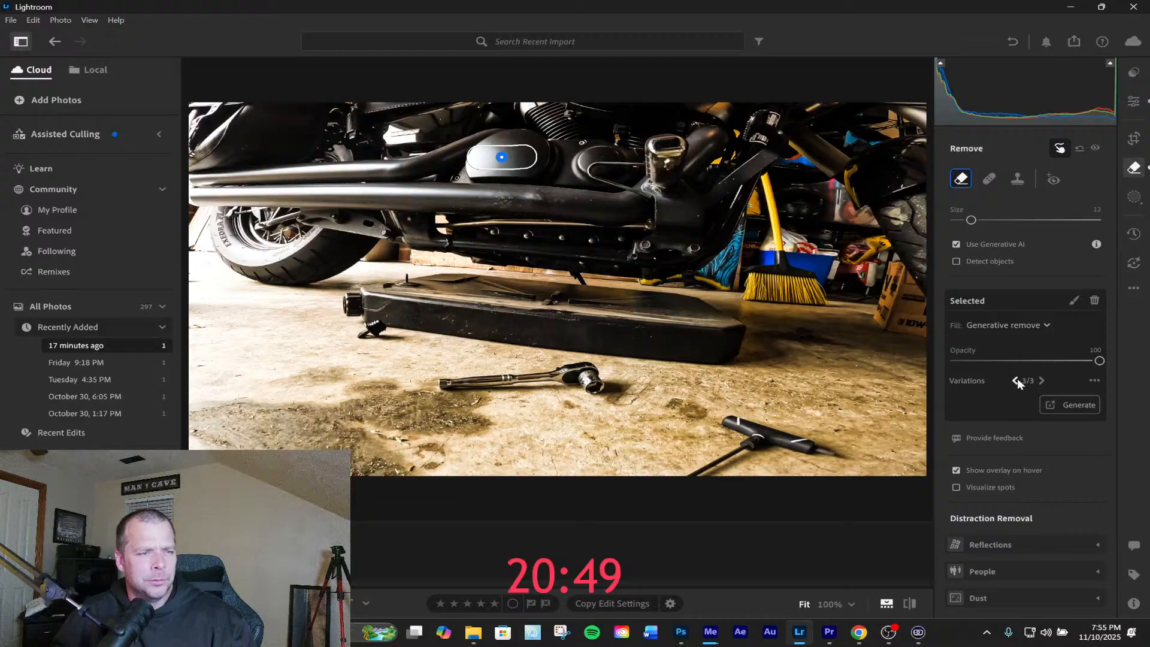
{"action": "left_click", "coordinate": [1015, 381]}
{"action": "left_click", "coordinate": [1015, 381]}
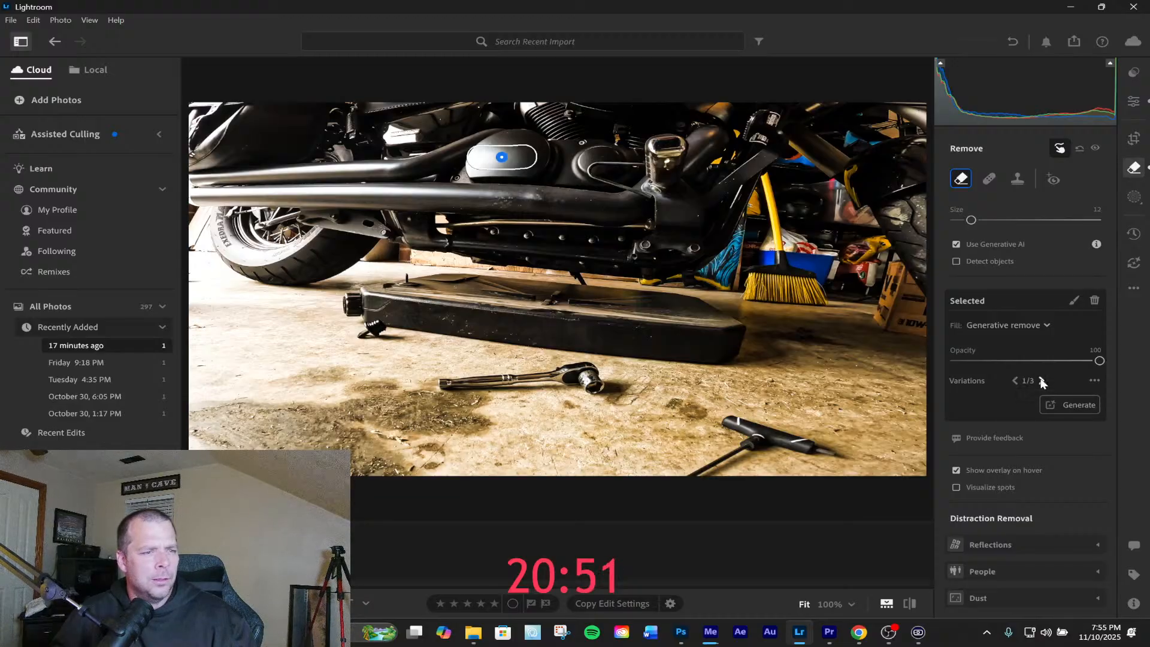
{"action": "left_click", "coordinate": [1041, 380]}
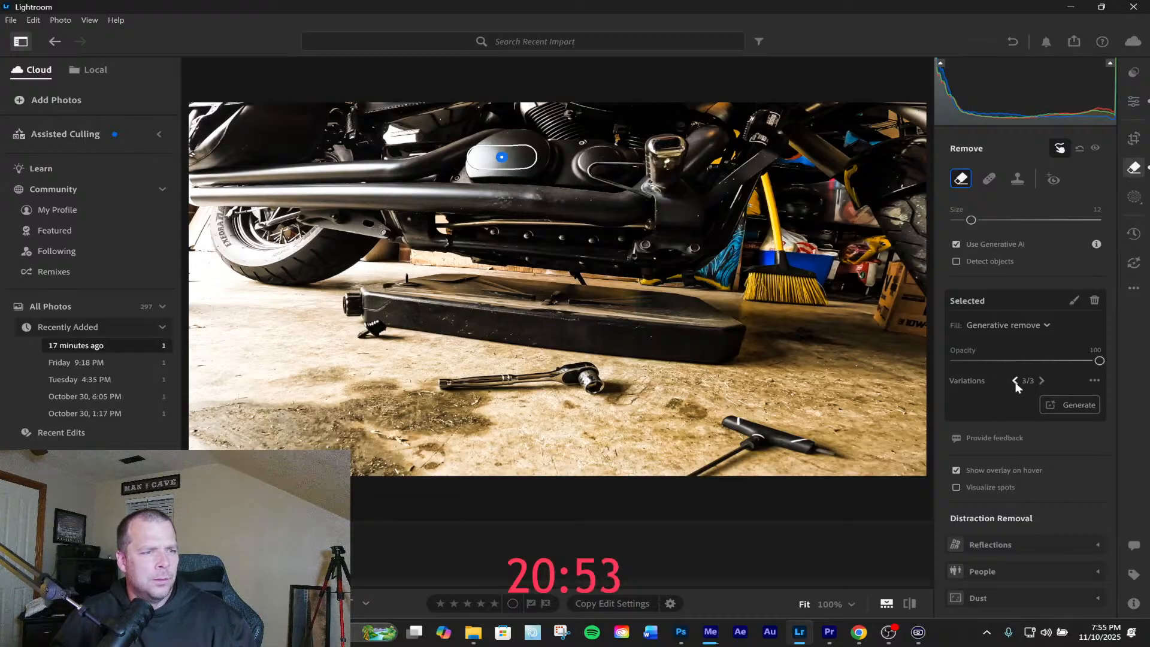
{"action": "left_click", "coordinate": [1015, 381]}
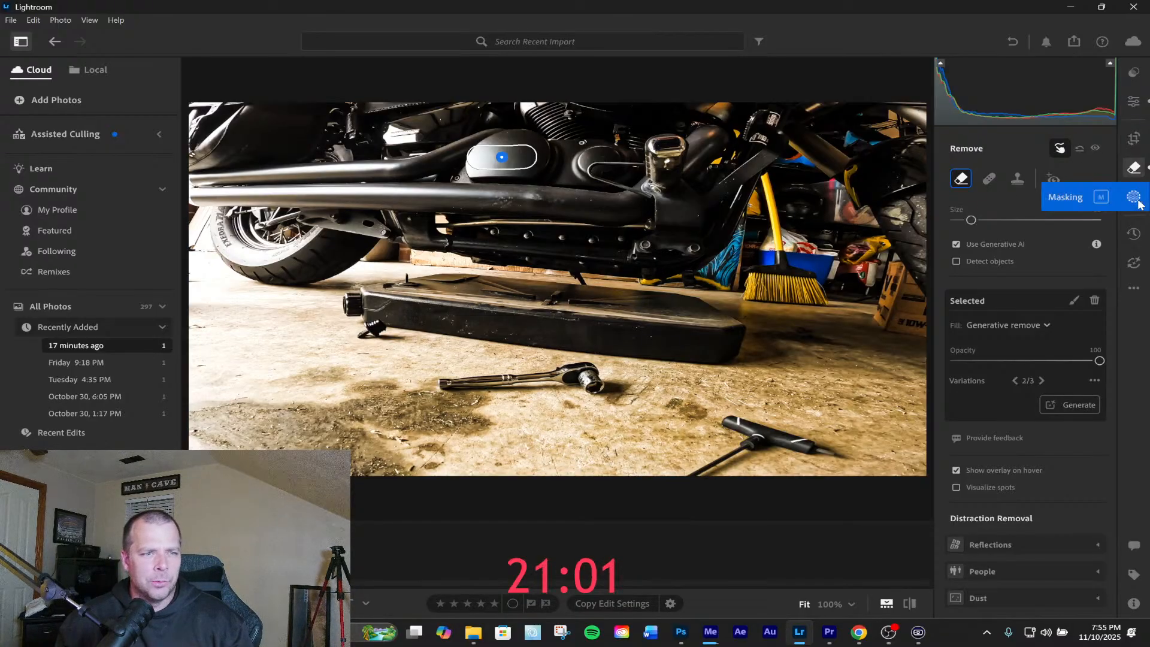
Create a linear gradient mask slanting across the rear wheel and floor on the photo's left side
{"action": "key", "text": "m"}
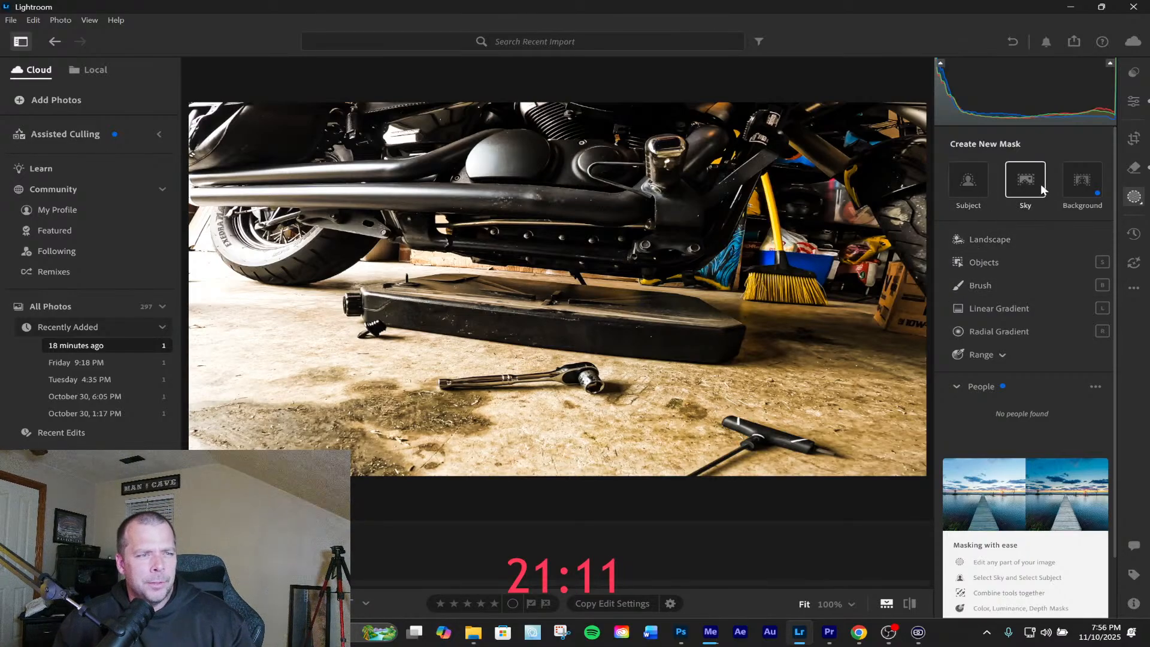
{"action": "left_click", "coordinate": [992, 307]}
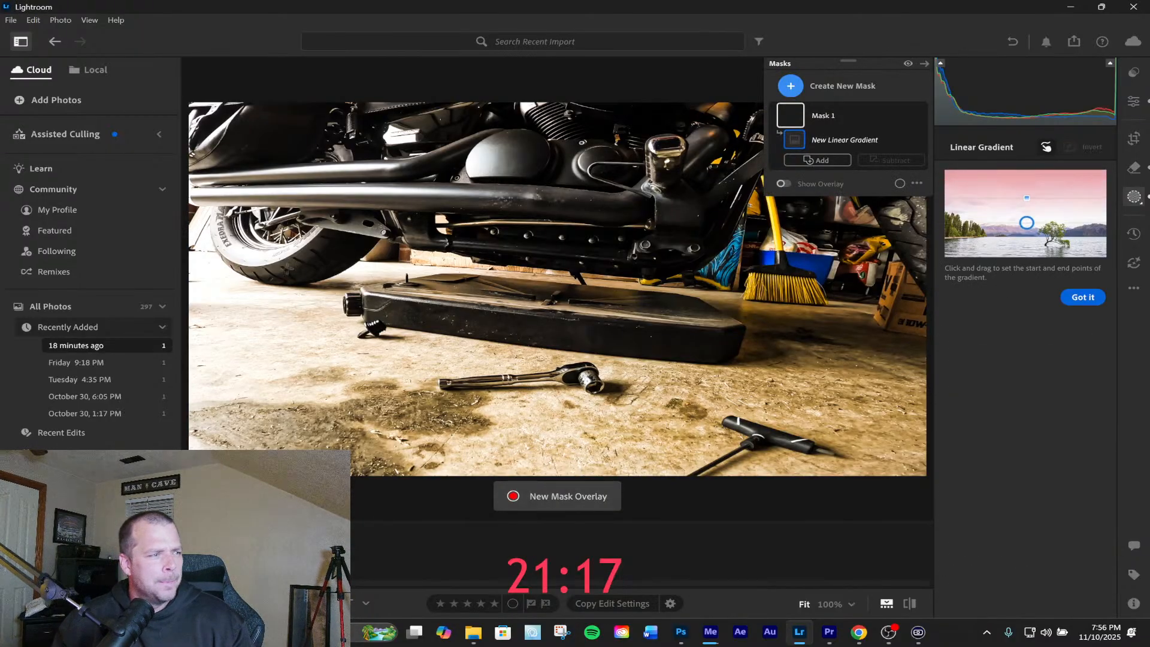
{"action": "left_click_drag", "start_coordinate": [184, 253], "coordinate": [392, 334]}
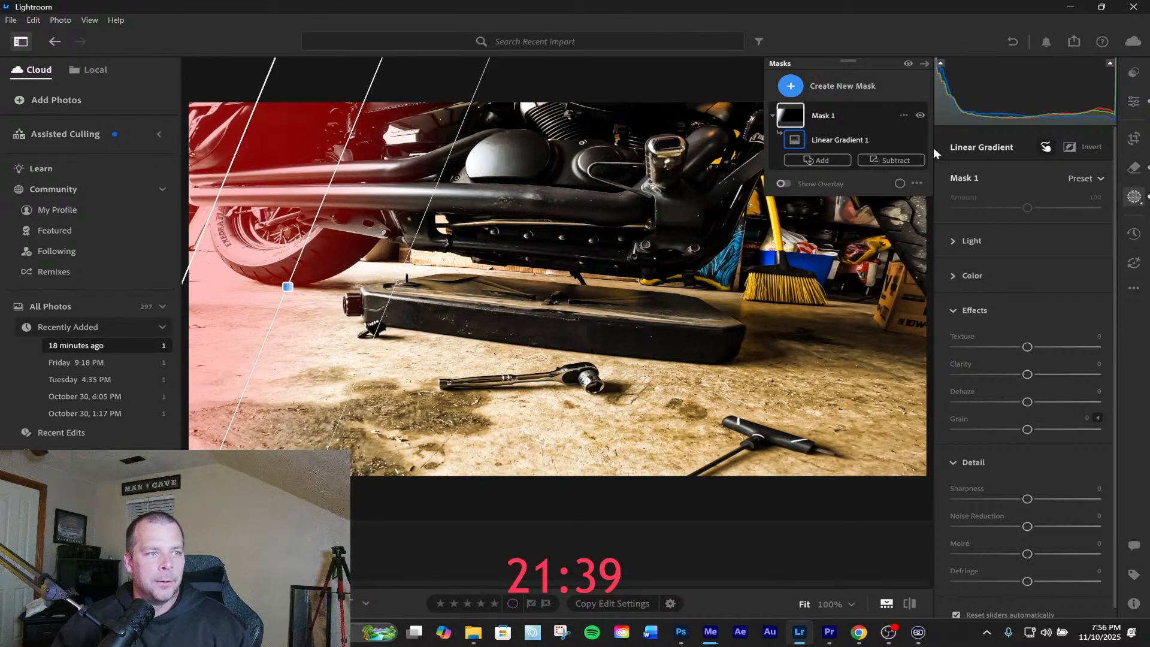
{"action": "scroll", "coordinate": [1018, 312], "scroll_direction": "down", "scroll_amount": 1}
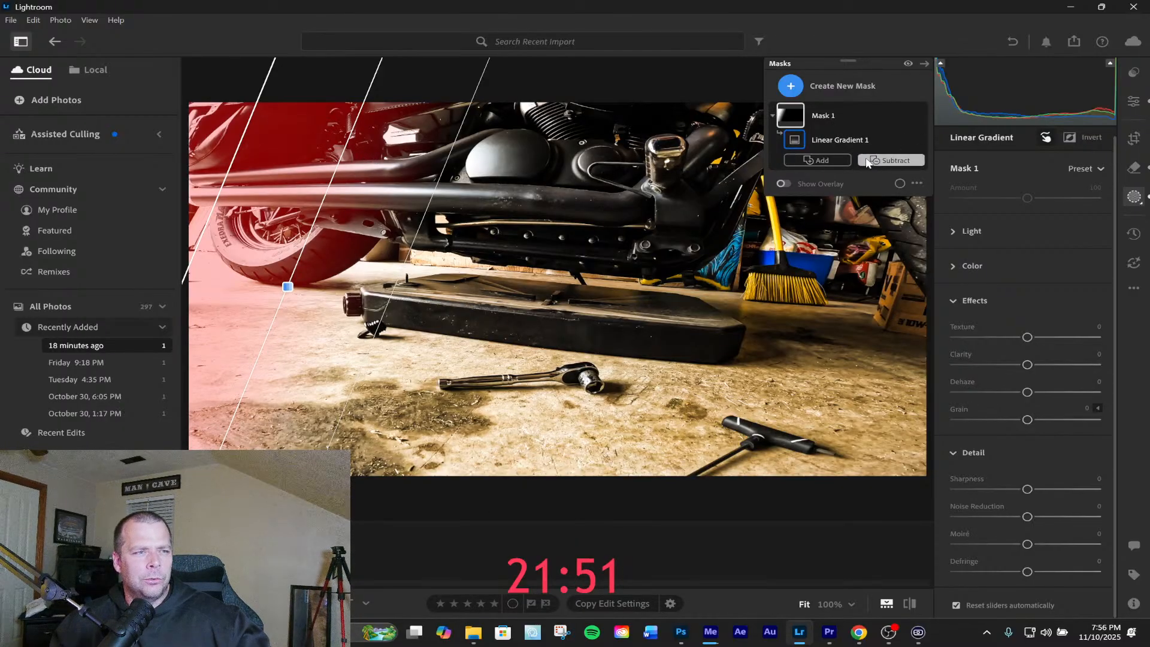
{"action": "left_click", "coordinate": [825, 117]}
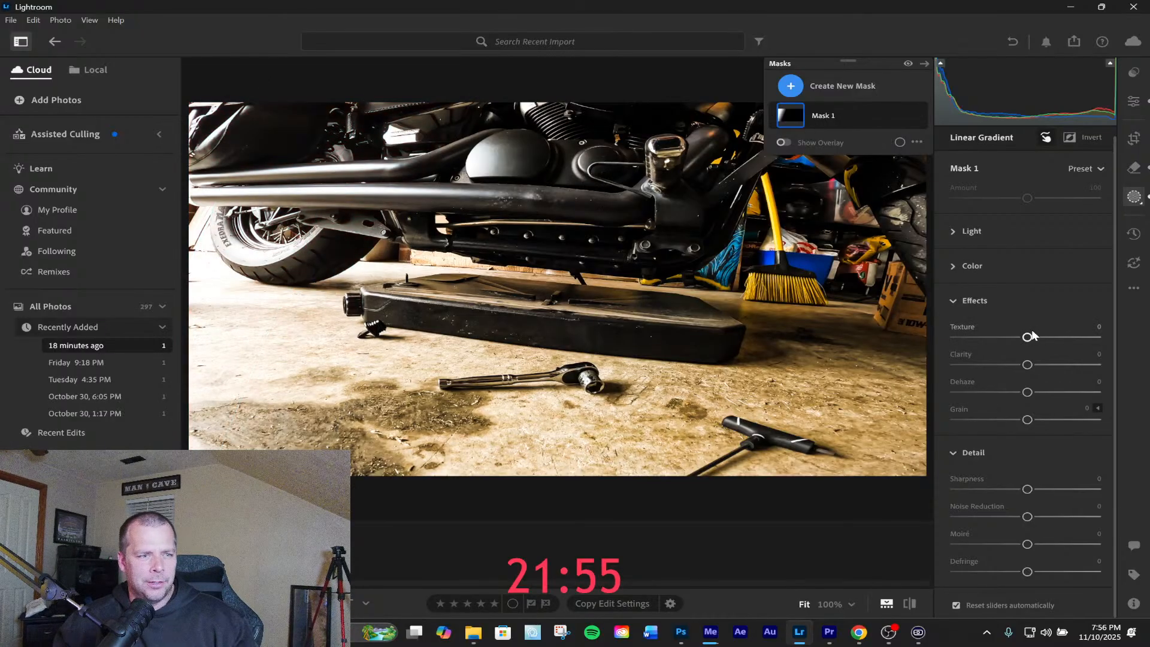
Set the gradient mask's exposure to +1.72 after trying -4.00, and reset its contrast to 0 after a small test
{"action": "scroll", "coordinate": [1039, 325], "scroll_direction": "up", "scroll_amount": 1}
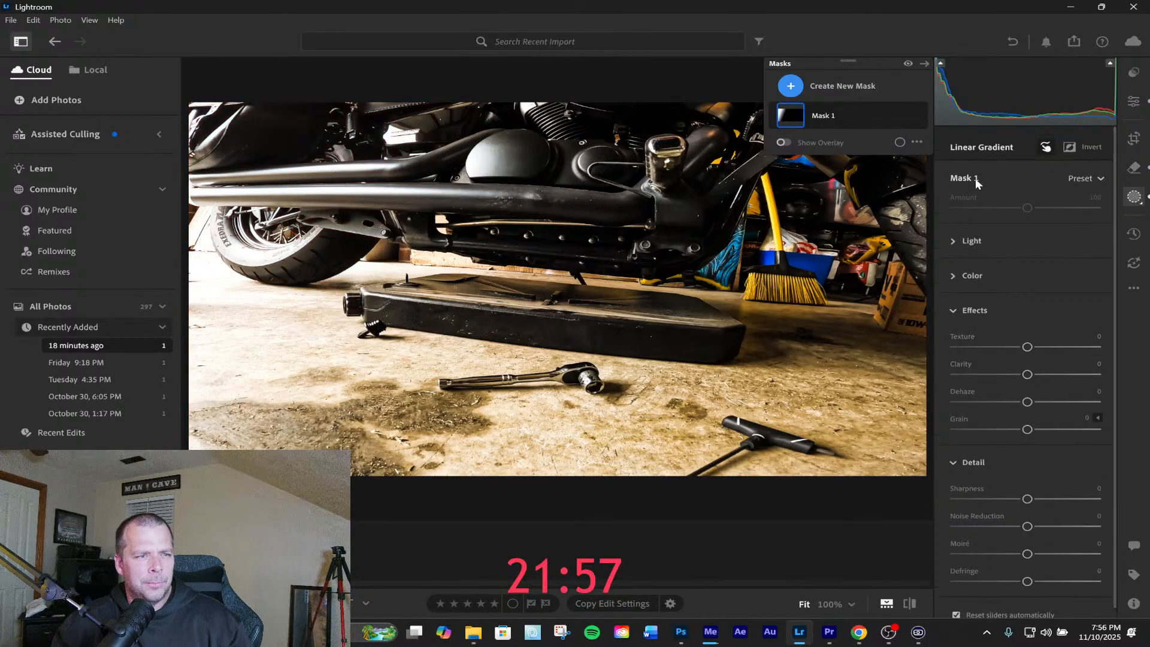
{"action": "left_click", "coordinate": [954, 241]}
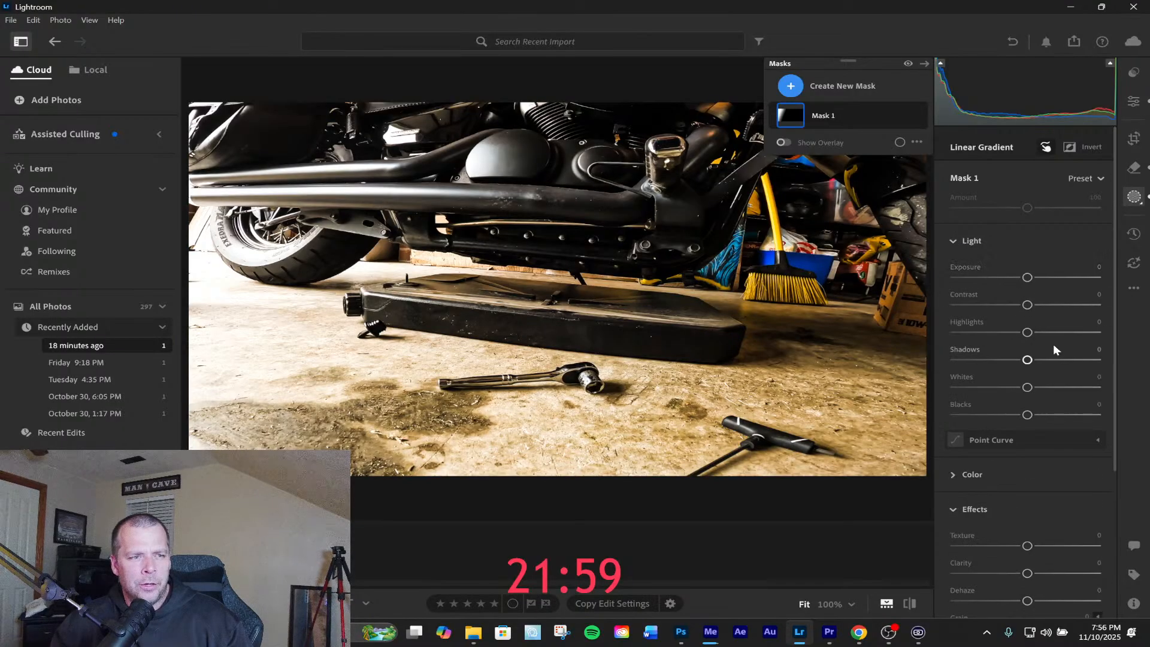
{"action": "left_click_drag", "start_coordinate": [1027, 277], "coordinate": [921, 285]}
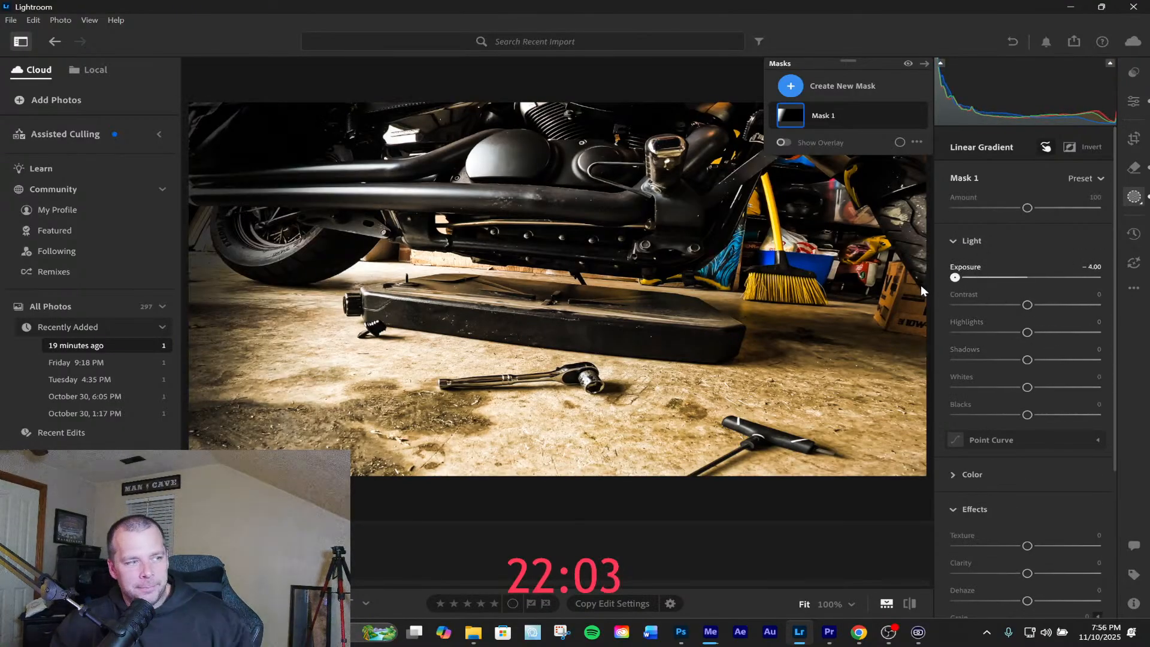
{"action": "left_click_drag", "start_coordinate": [921, 285], "coordinate": [1057, 288]}
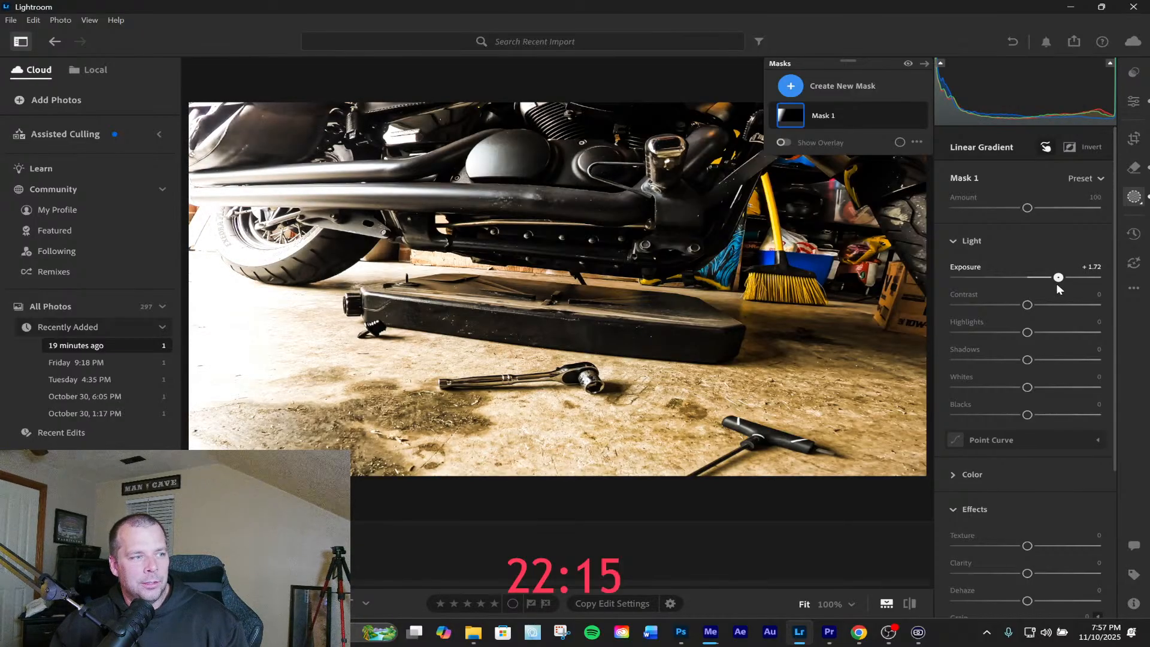
{"action": "mouse_move", "coordinate": [1027, 305]}
{"action": "left_mouse_down"}
{"action": "mouse_move", "coordinate": [1118, 322]}
{"action": "mouse_move", "coordinate": [981, 309]}
{"action": "mouse_move", "coordinate": [1019, 313]}
{"action": "left_mouse_up"}
{"action": "double_click", "coordinate": [1019, 305]}
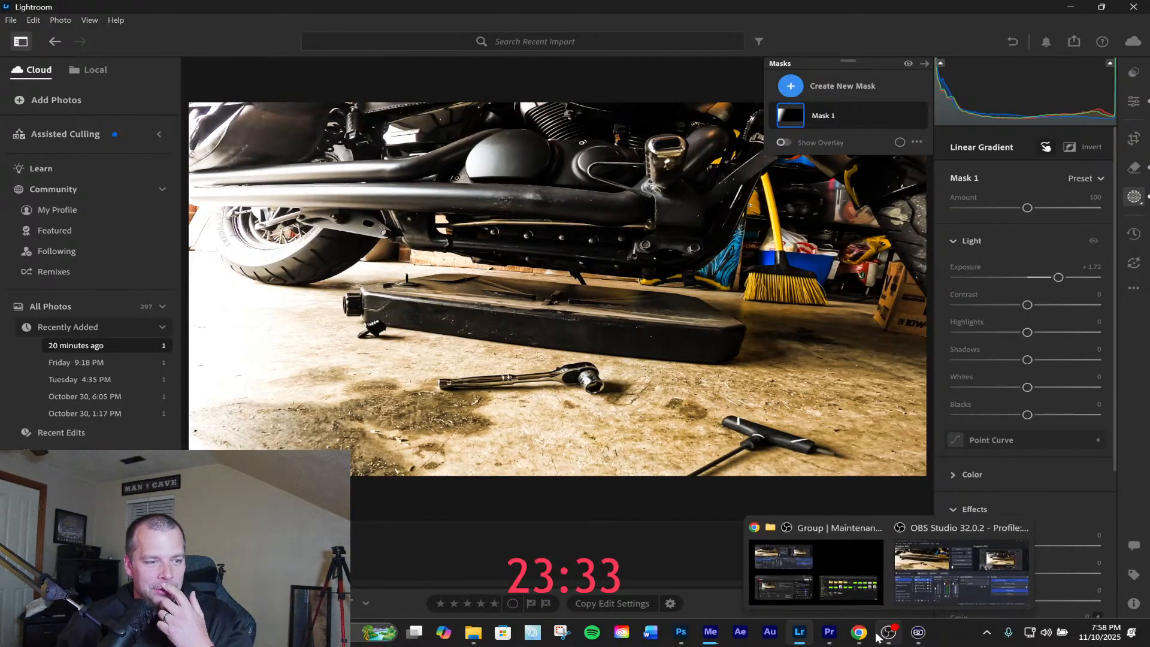
Send the graded photo from Lightroom to Photoshop for editing and maximize the Photoshop window
{"action": "left_click", "coordinate": [11, 20]}
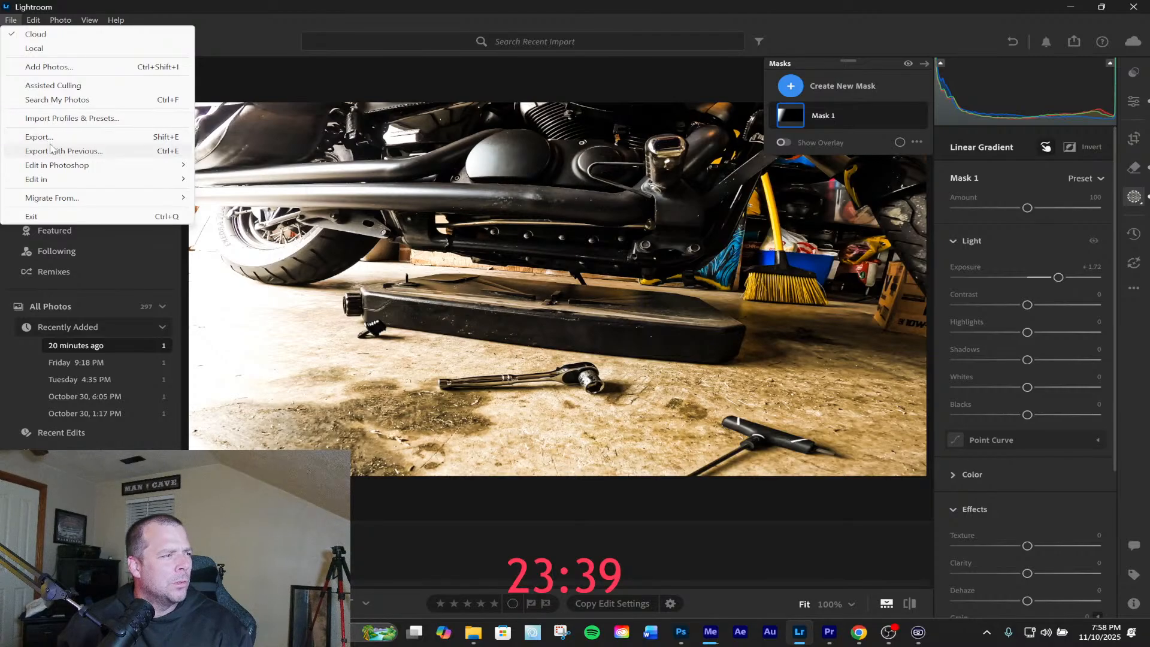
{"action": "mouse_move", "coordinate": [58, 169]}
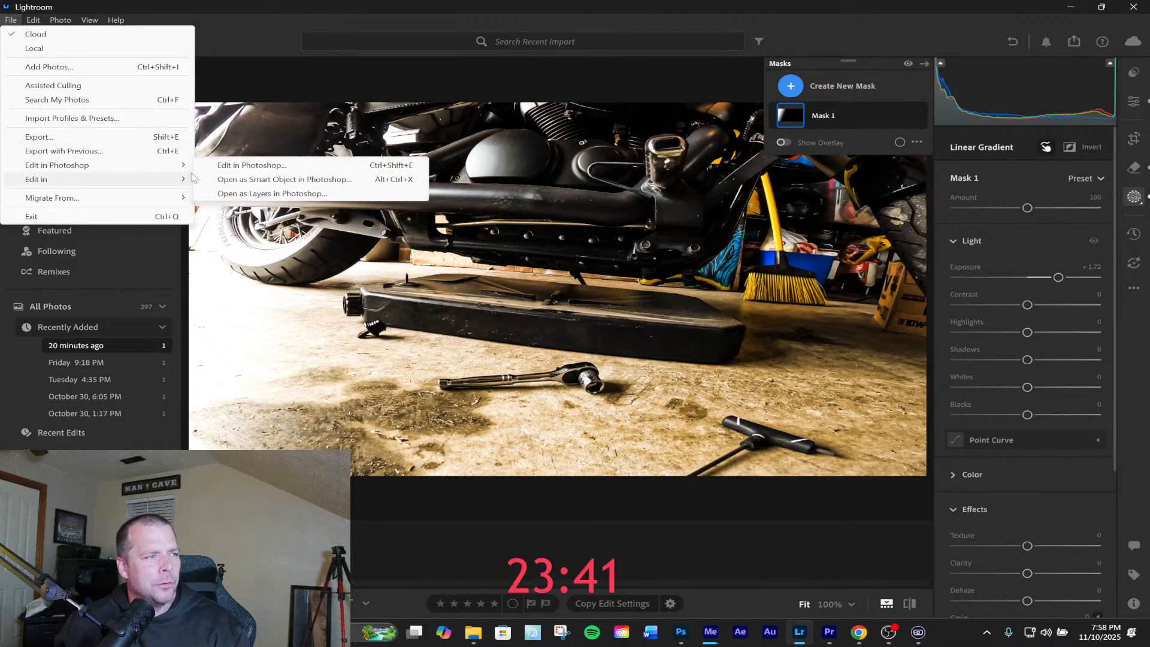
{"action": "left_click", "coordinate": [228, 165]}
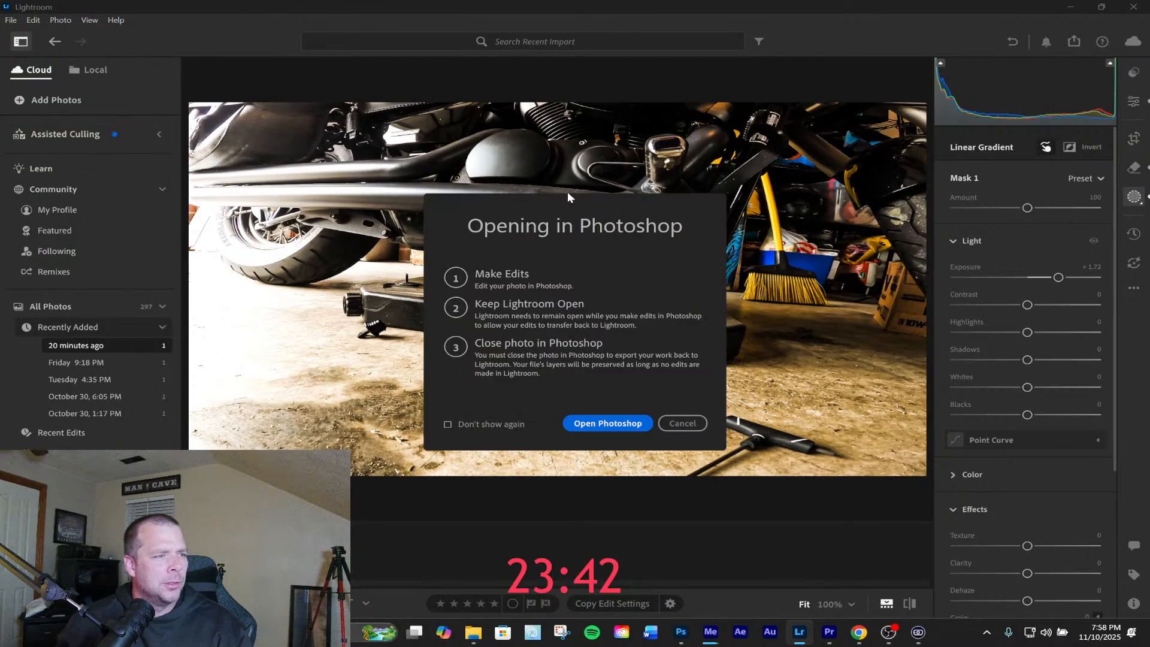
{"action": "left_click", "coordinate": [619, 424]}
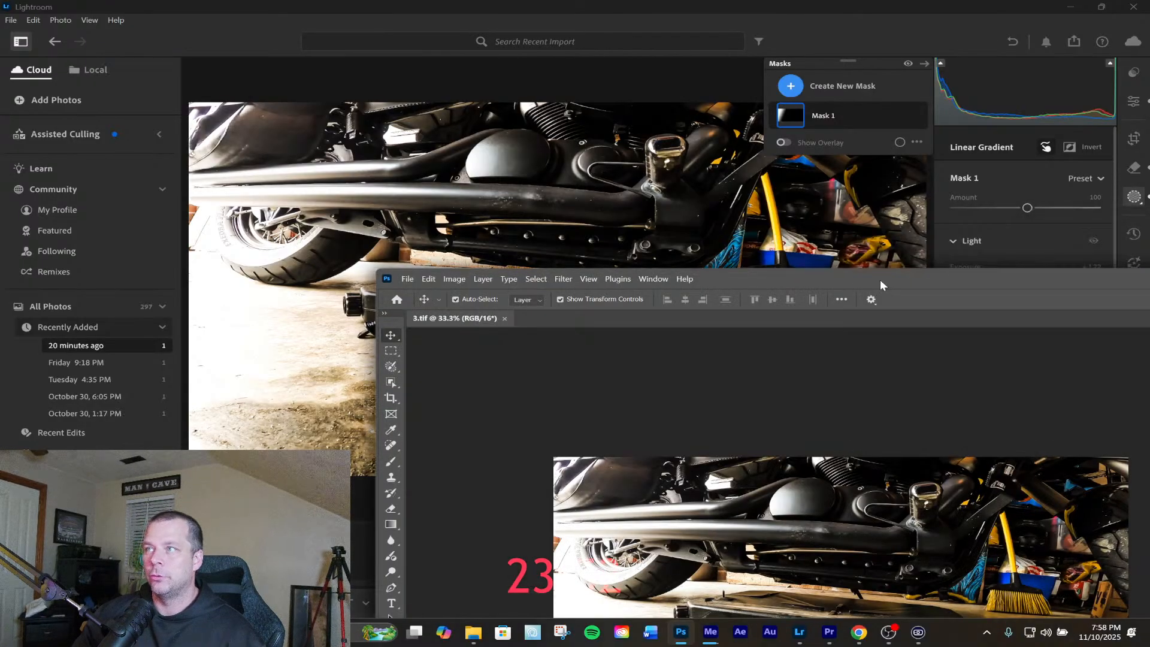
{"action": "left_click_drag", "start_coordinate": [879, 279], "coordinate": [556, 4]}
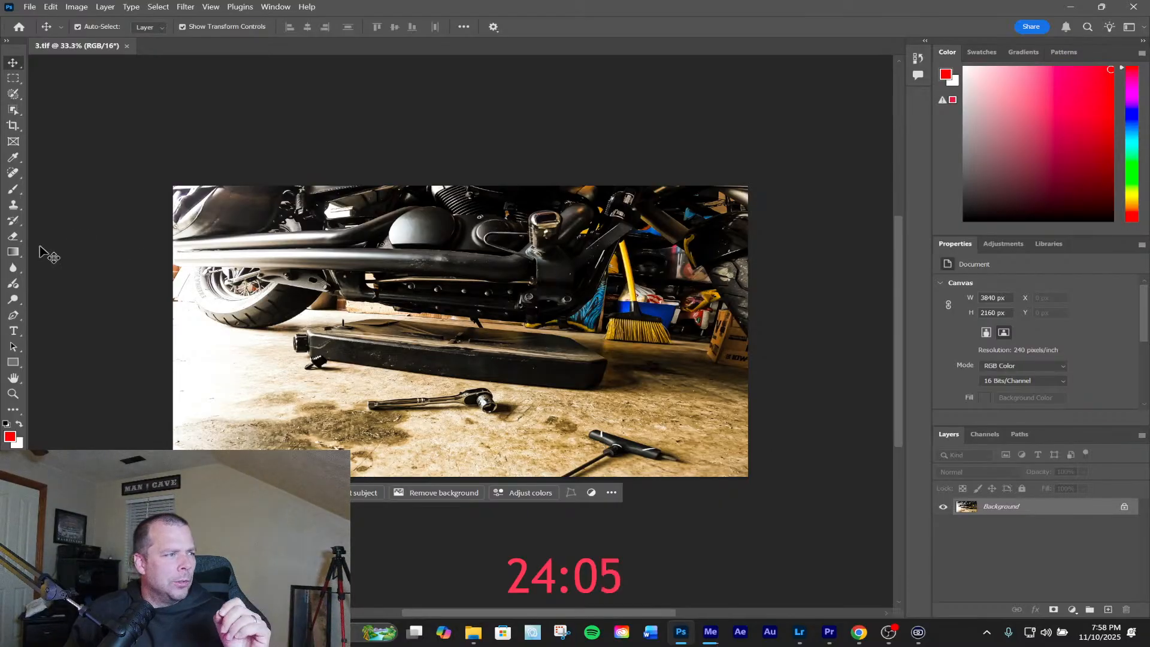
Add the text "Ep. 134" over the middle of the photo in black 45 pt Bebas Neue
{"action": "left_click", "coordinate": [13, 330]}
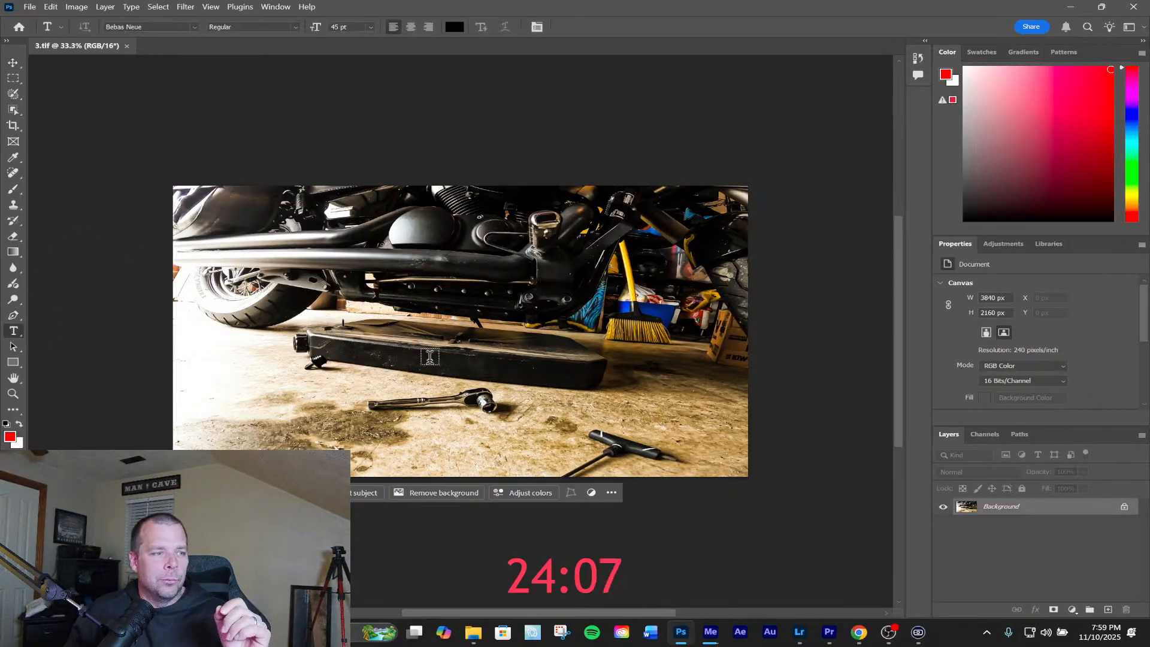
{"action": "left_click", "coordinate": [382, 340]}
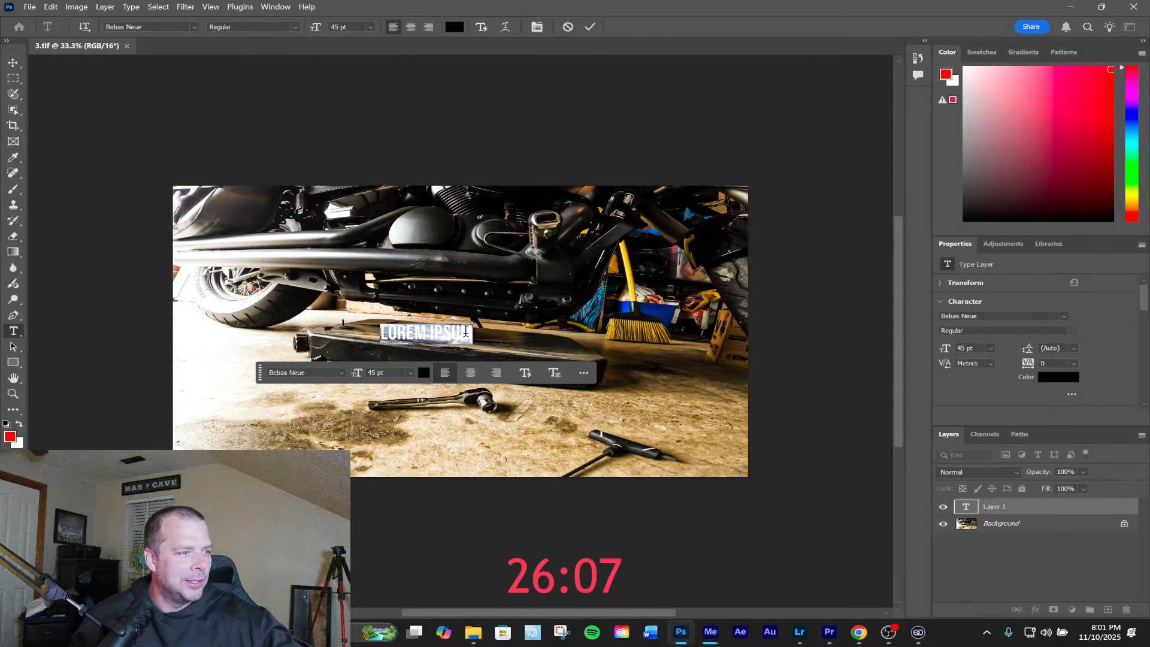
{"action": "key", "text": "Caps_Lock"}
{"action": "type", "text": "T"}
{"action": "key", "text": "Caps_Lock"}
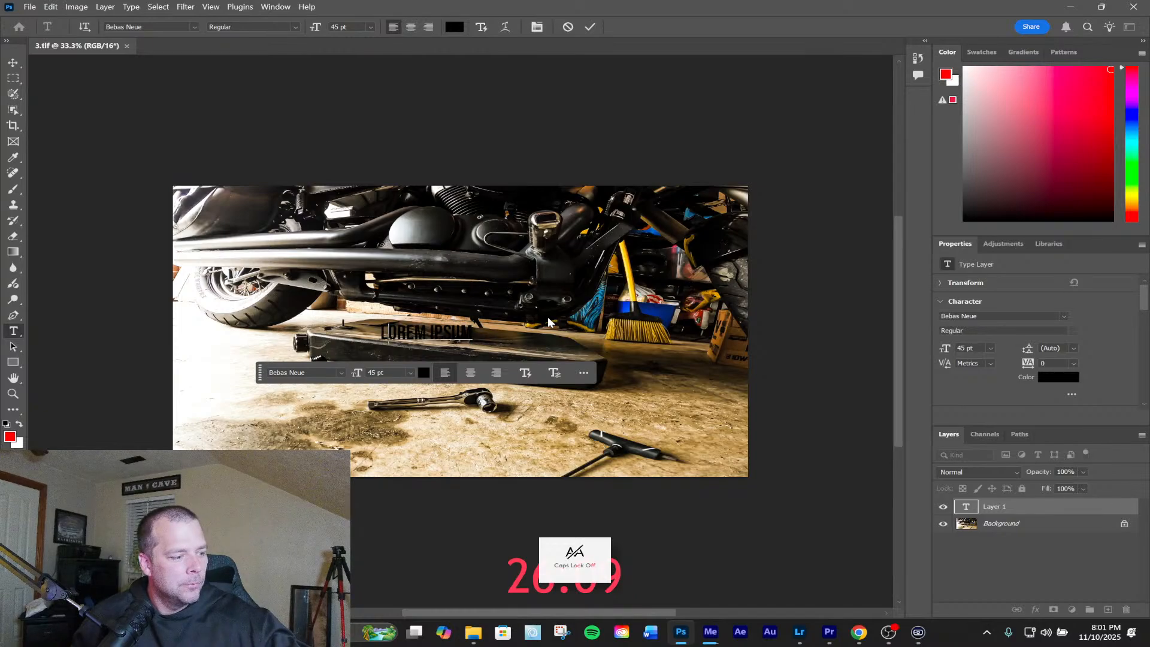
{"action": "type", "text": "EP."}
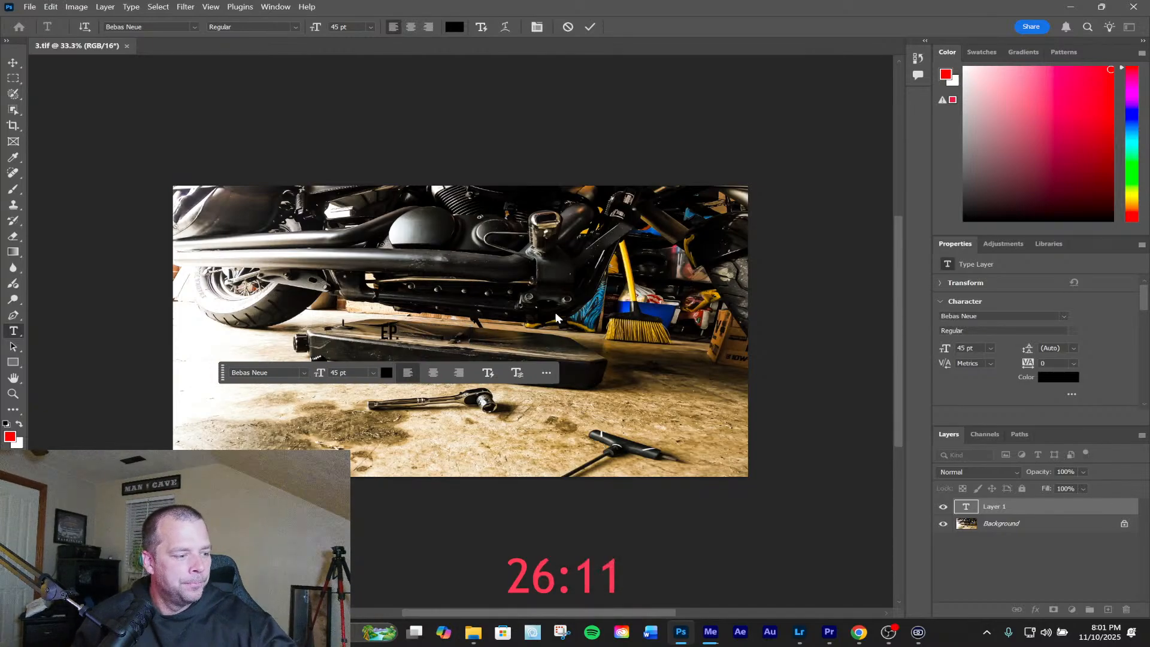
{"action": "type", "text": " 134"}
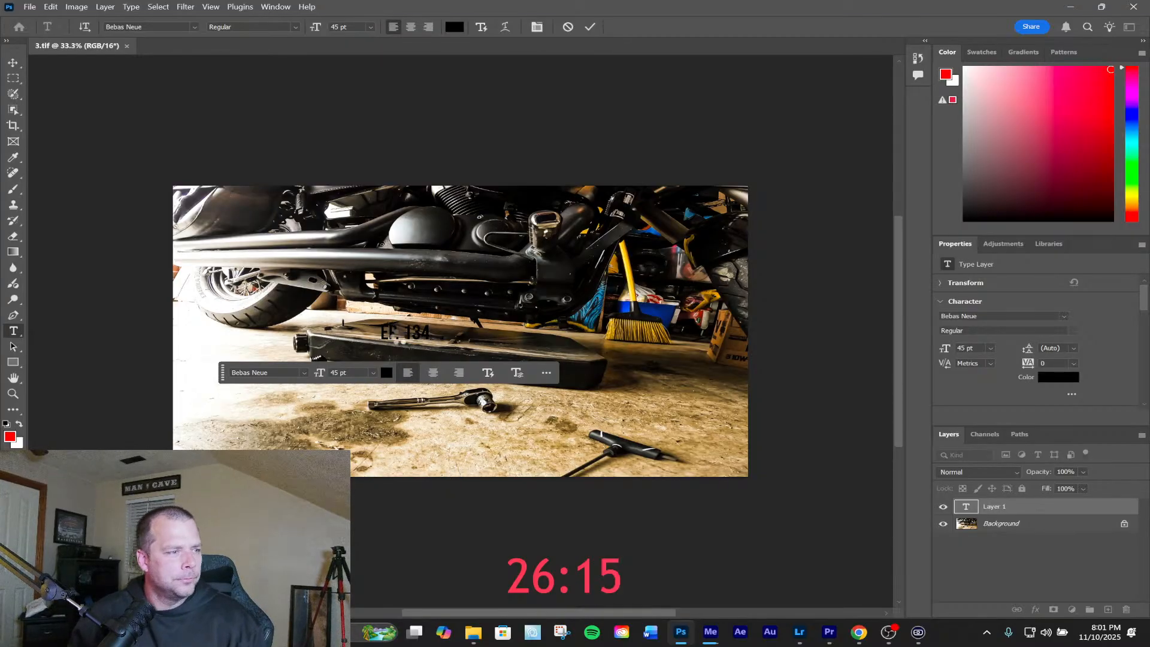
{"action": "key", "text": "ctrl+Return"}
Scale the "Ep. 134" text to about 91% and move it onto the motorcycle's round engine cover
{"action": "left_click", "coordinate": [13, 63]}
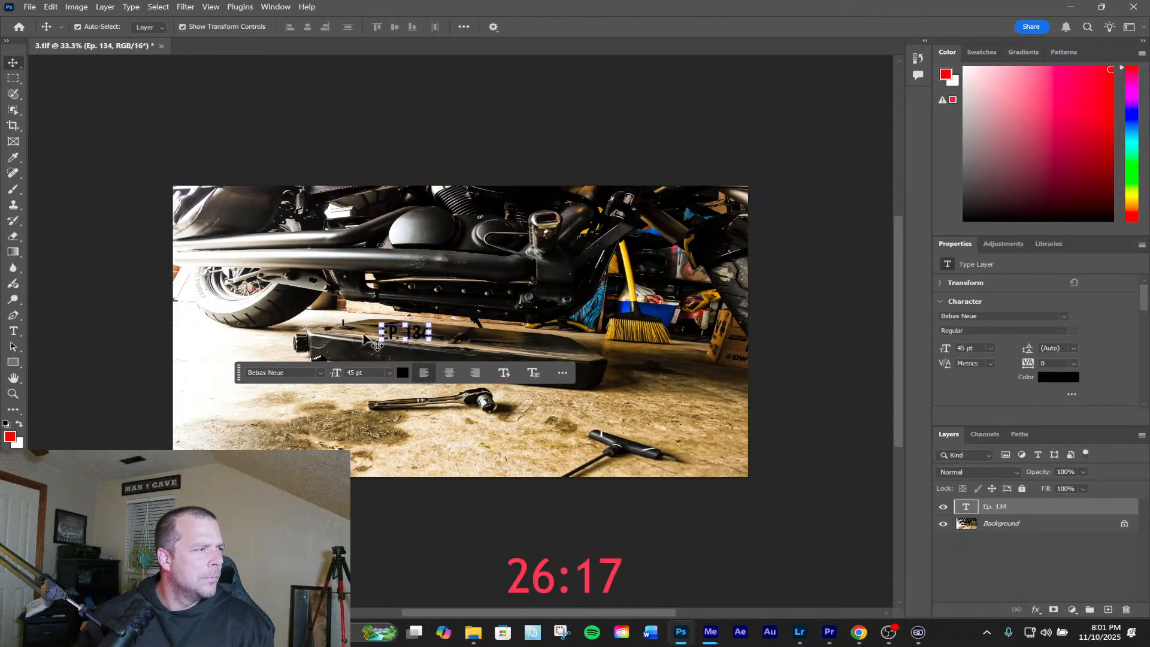
{"action": "key", "text": "ctrl+t"}
{"action": "left_click_drag", "start_coordinate": [407, 337], "coordinate": [437, 239]}
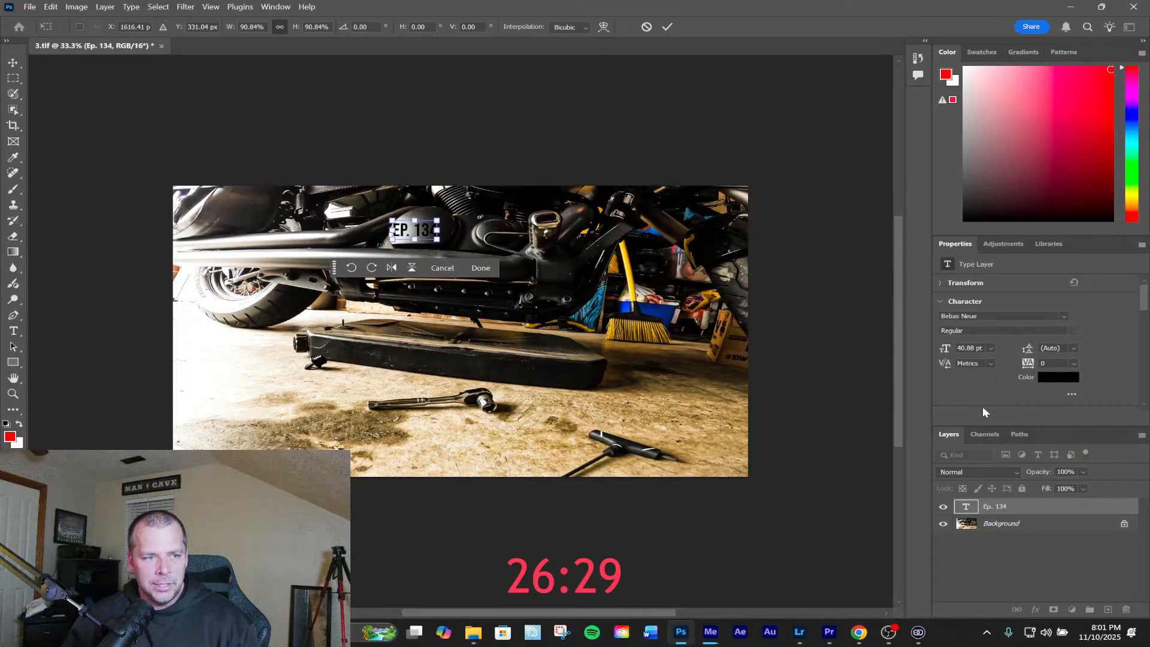
{"action": "left_click", "coordinate": [1022, 509]}
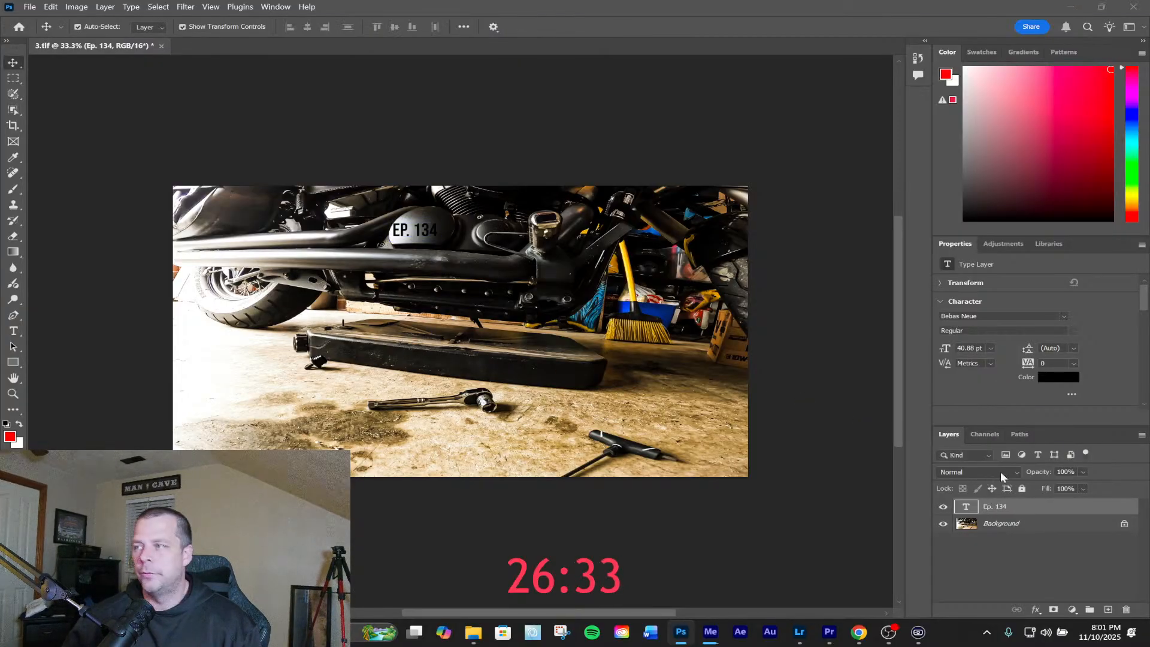
Apply two Stroke effects to the "Ep. 134" text layer, setting the upper white inside stroke to 4 px
{"action": "key", "text": "space"}
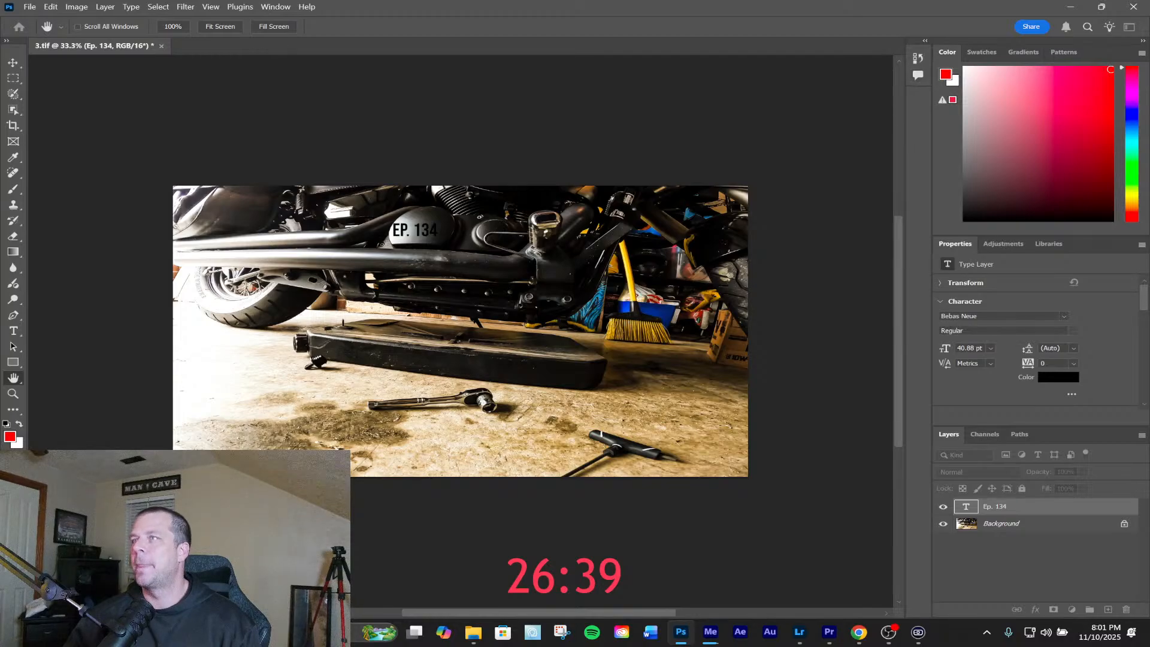
{"action": "mouse_move", "coordinate": [963, 251]}
{"action": "left_mouse_down"}
{"action": "mouse_move", "coordinate": [651, 268]}
{"action": "mouse_move", "coordinate": [703, 135]}
{"action": "mouse_move", "coordinate": [706, 244]}
{"action": "mouse_move", "coordinate": [712, 191]}
{"action": "mouse_move", "coordinate": [873, 190]}
{"action": "mouse_move", "coordinate": [801, 141]}
{"action": "left_mouse_up"}
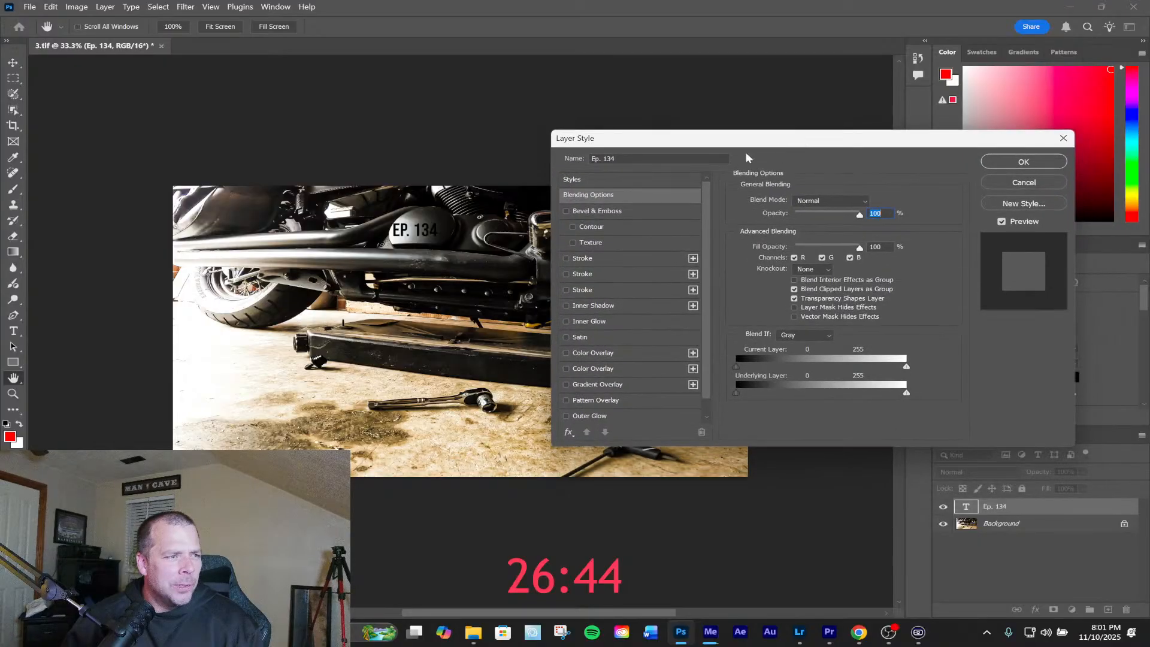
{"action": "left_click", "coordinate": [567, 260]}
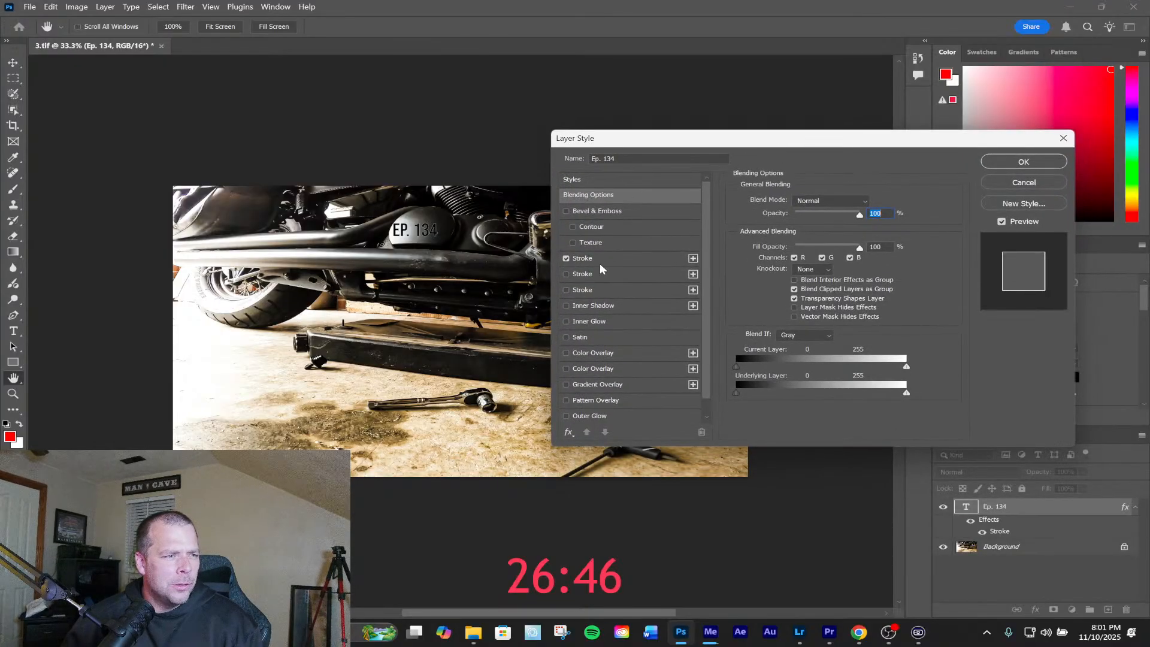
{"action": "left_click", "coordinate": [692, 259]}
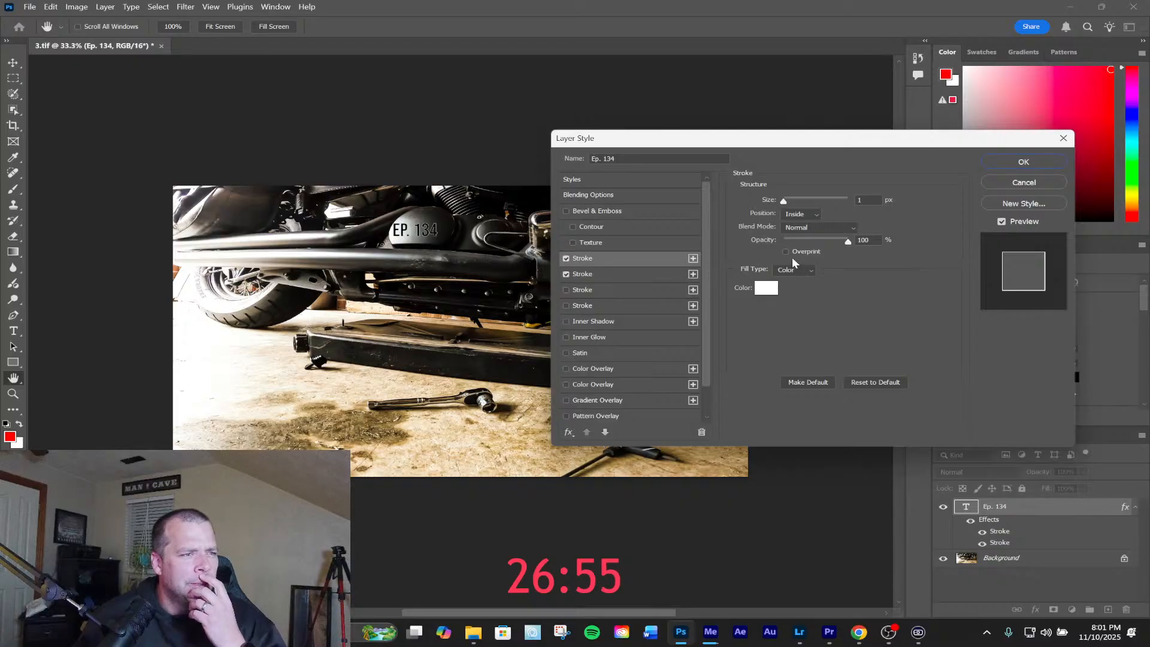
{"action": "mouse_move", "coordinate": [784, 201]}
{"action": "left_mouse_down"}
{"action": "mouse_move", "coordinate": [796, 205]}
{"action": "mouse_move", "coordinate": [783, 204]}
{"action": "left_mouse_up"}
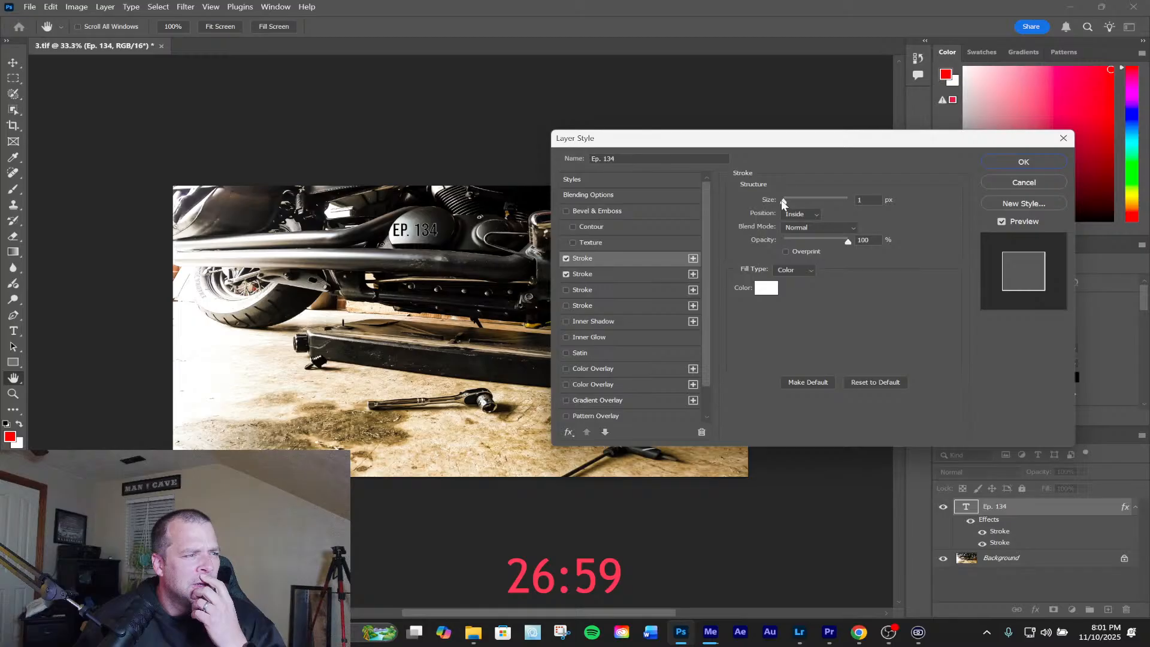
{"action": "left_click_drag", "start_coordinate": [781, 203], "coordinate": [785, 204]}
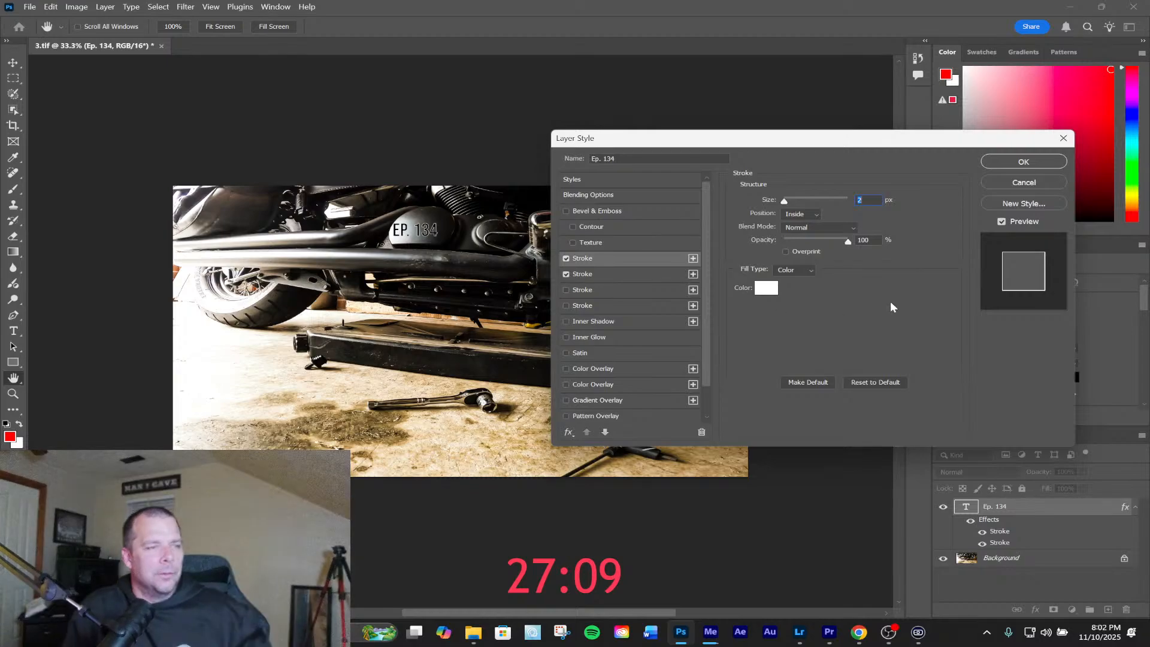
{"action": "type", "text": "4"}
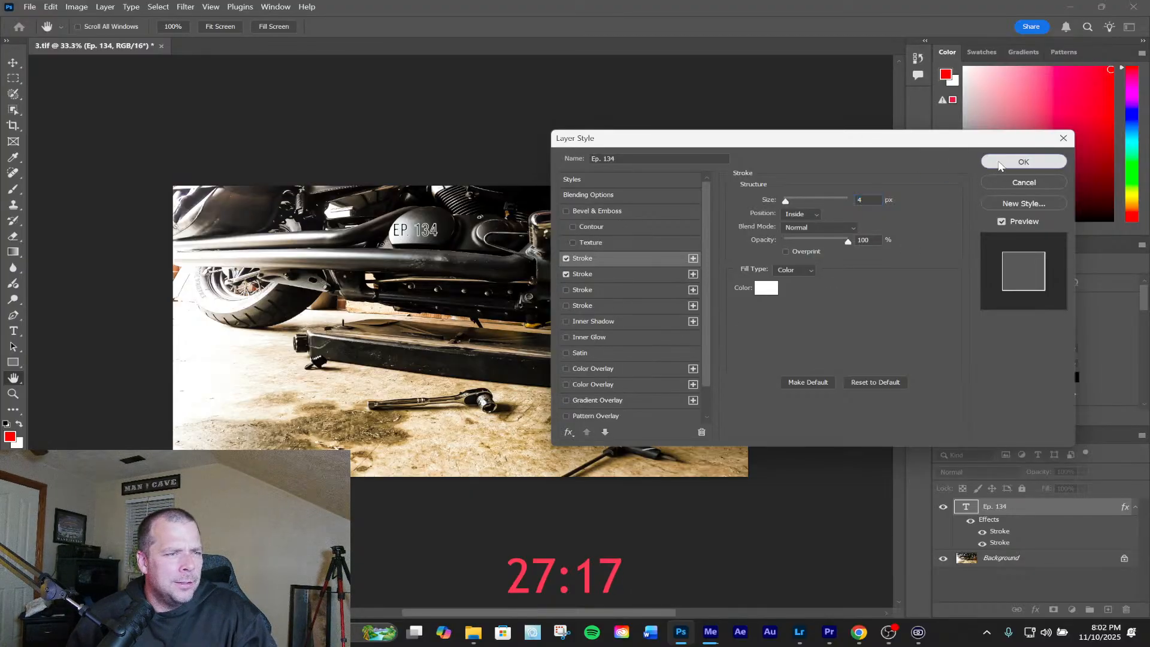
{"action": "left_click", "coordinate": [1022, 161]}
Nudge the "Ep. 134" text slightly to fit the engine cover and deselect it
{"action": "key", "text": "v"}
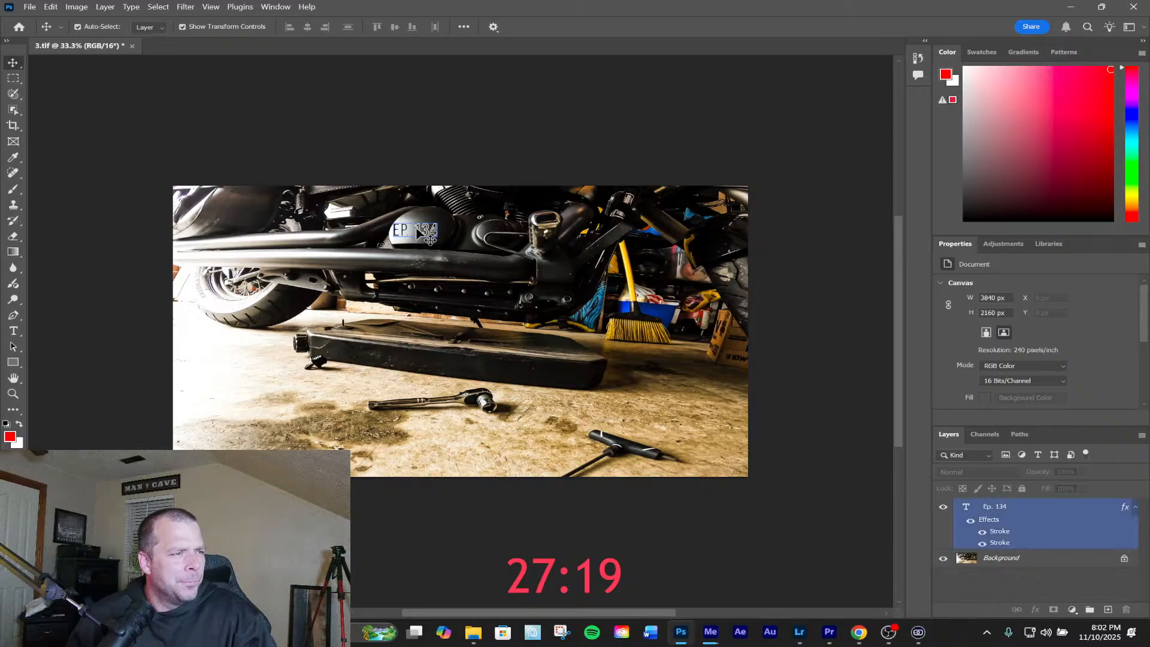
{"action": "left_click_drag", "start_coordinate": [418, 229], "coordinate": [419, 230]}
{"action": "left_click", "coordinate": [462, 299]}
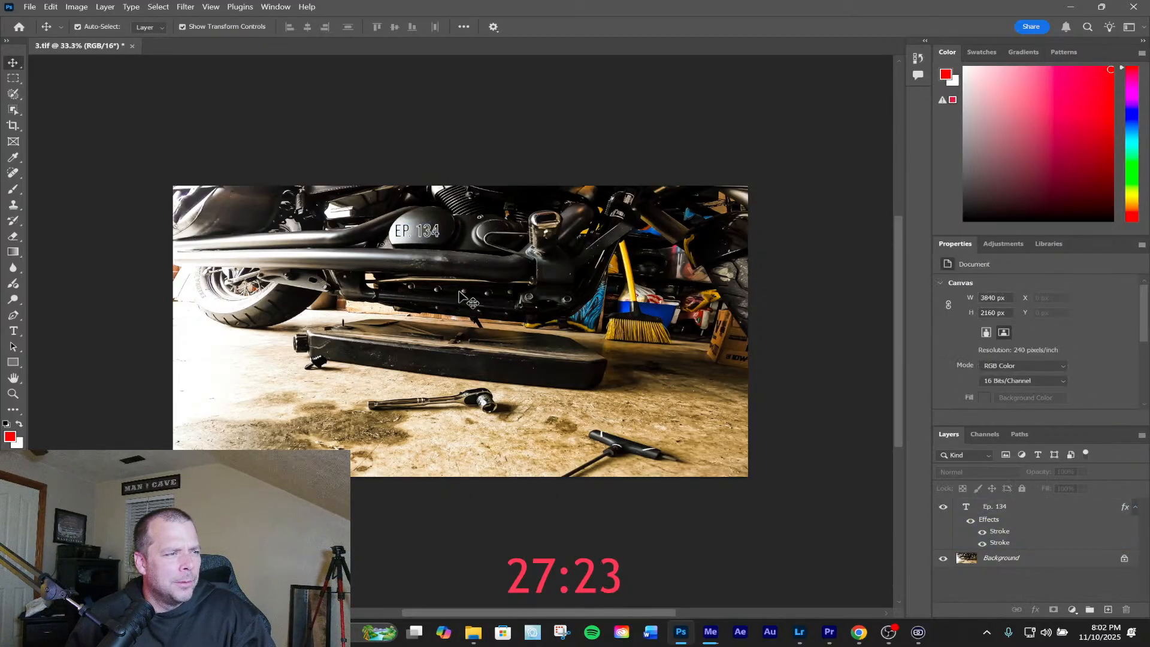